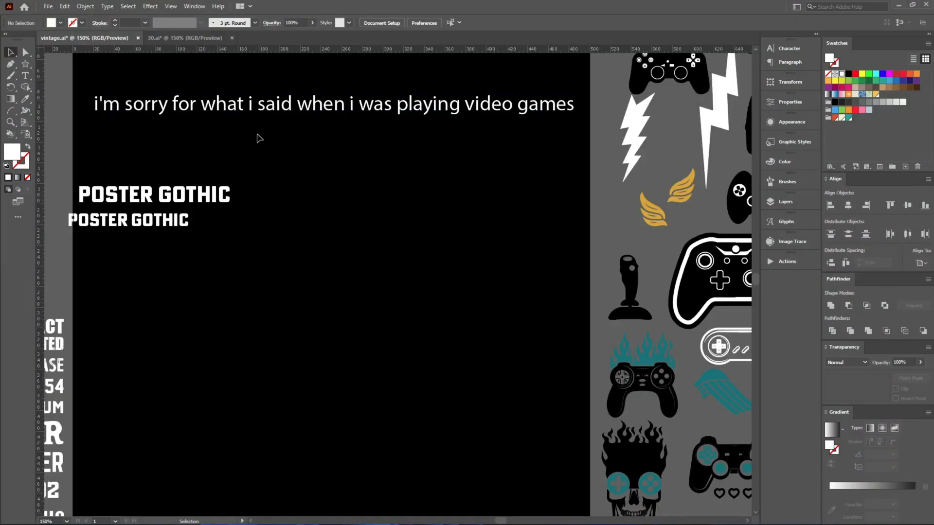
Move the quote down the artboard and break it into five lines ending in "for", "said", "was", "playing" and "games"
{"action": "left_click_drag", "start_coordinate": [258, 107], "coordinate": [285, 285]}
{"action": "key", "text": "t"}
{"action": "left_click", "coordinate": [221, 288]}
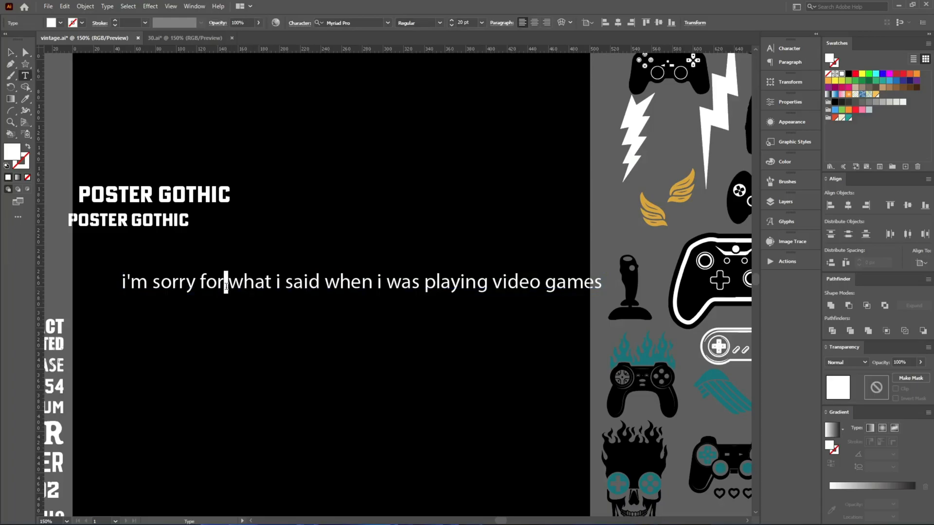
{"action": "key", "text": "Return"}
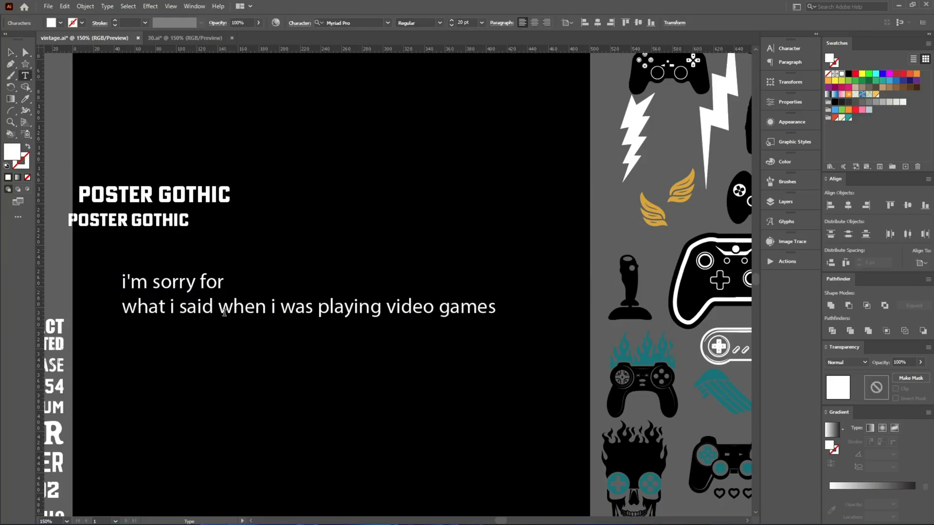
{"action": "left_click", "coordinate": [217, 309]}
{"action": "key", "text": "Return"}
{"action": "scroll", "coordinate": [239, 370], "scroll_direction": "down", "scroll_amount": 3}
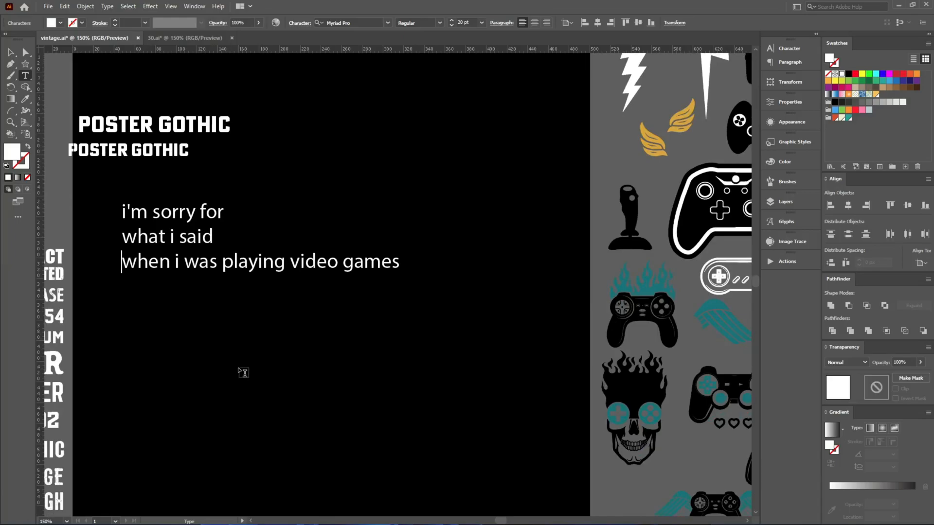
{"action": "left_click", "coordinate": [220, 267]}
{"action": "key", "text": "Return"}
{"action": "left_click", "coordinate": [193, 294]}
{"action": "key", "text": "Return"}
Enlarge the five-line quote to about 42 pt and move the larger POSTER GOTHIC sample up, away from the smaller one
{"action": "key", "text": "Escape"}
{"action": "left_click_drag", "start_coordinate": [232, 262], "coordinate": [384, 271]}
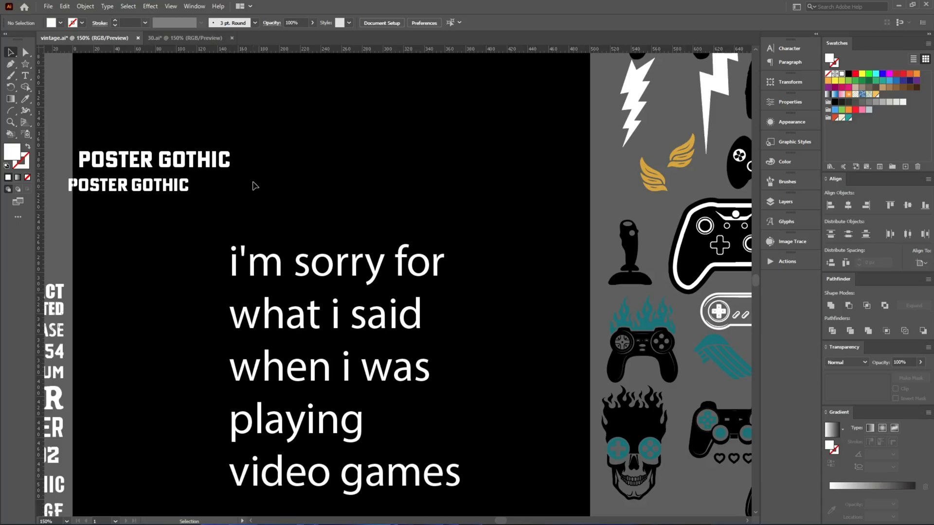
{"action": "left_click_drag", "start_coordinate": [229, 164], "coordinate": [219, 152]}
Split the five-line quote into separate single-line text objects with the divideTextFrame script
{"action": "left_click_drag", "start_coordinate": [269, 188], "coordinate": [530, 280]}
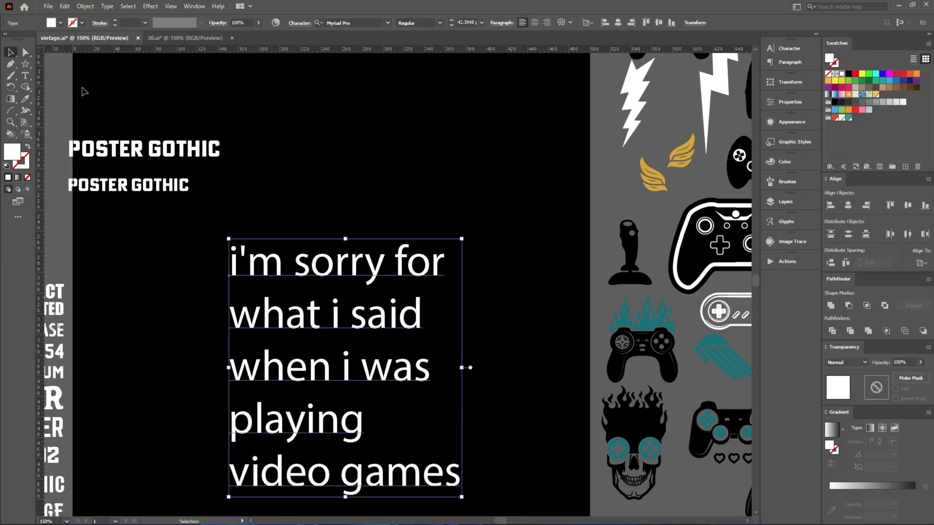
{"action": "left_click", "coordinate": [47, 6]}
{"action": "mouse_move", "coordinate": [73, 225]}
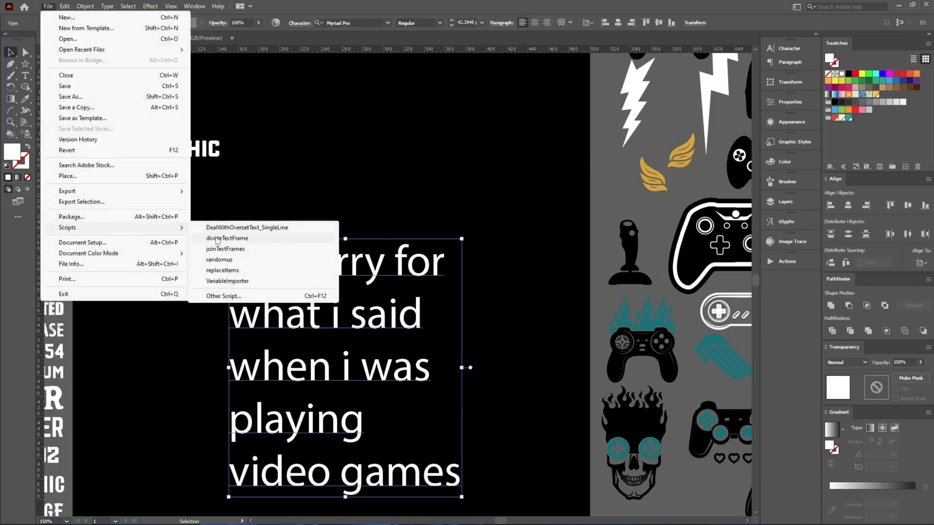
{"action": "left_click", "coordinate": [221, 238]}
{"action": "scroll", "coordinate": [390, 224], "scroll_direction": "down", "scroll_amount": 3}
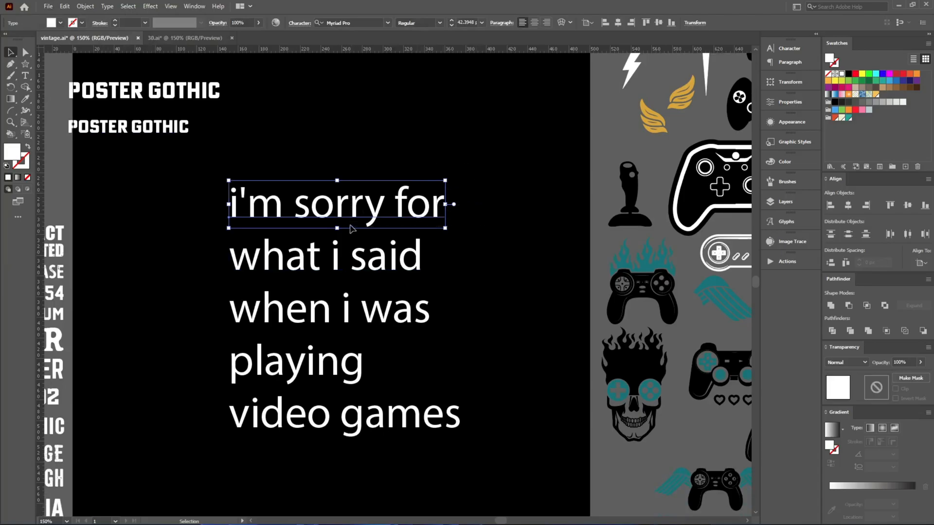
Copy the larger POSTER GOTHIC sample's text style onto the "video games", "when i was" and "i'm sorry for" lines with the Eyedropper
{"action": "key", "text": "i"}
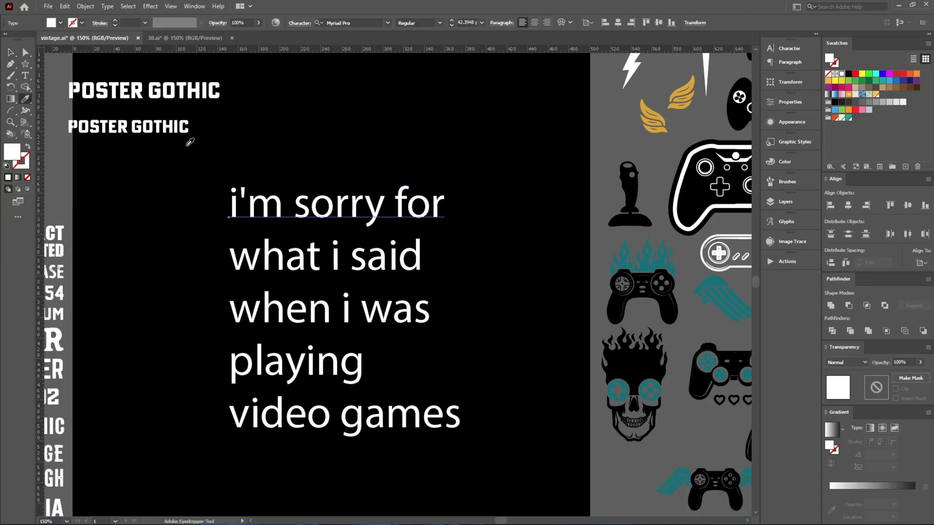
{"action": "left_click", "coordinate": [313, 427], "text": "ctrl"}
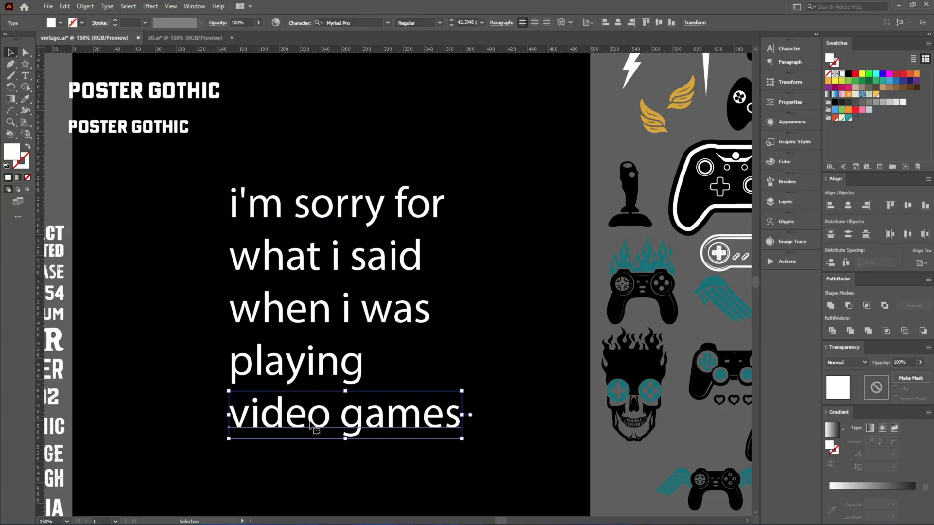
{"action": "left_click", "coordinate": [183, 93]}
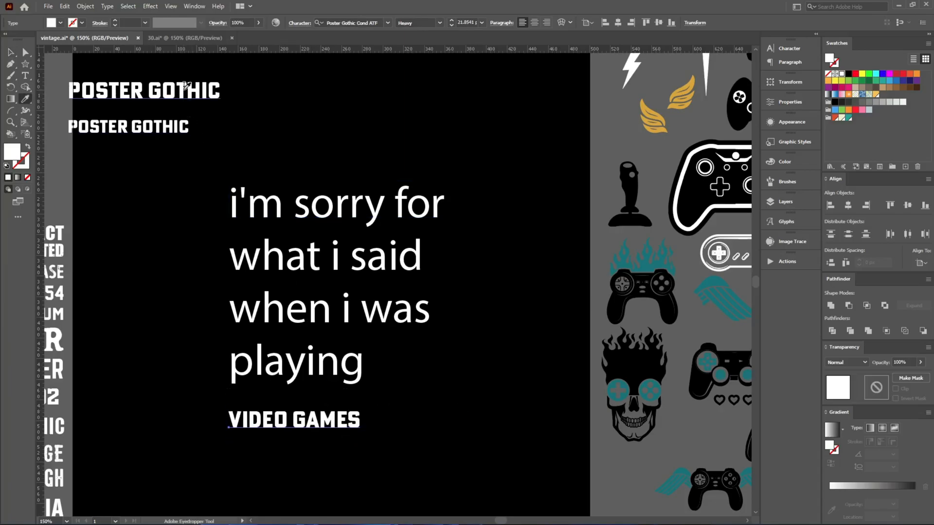
{"action": "key", "text": "v"}
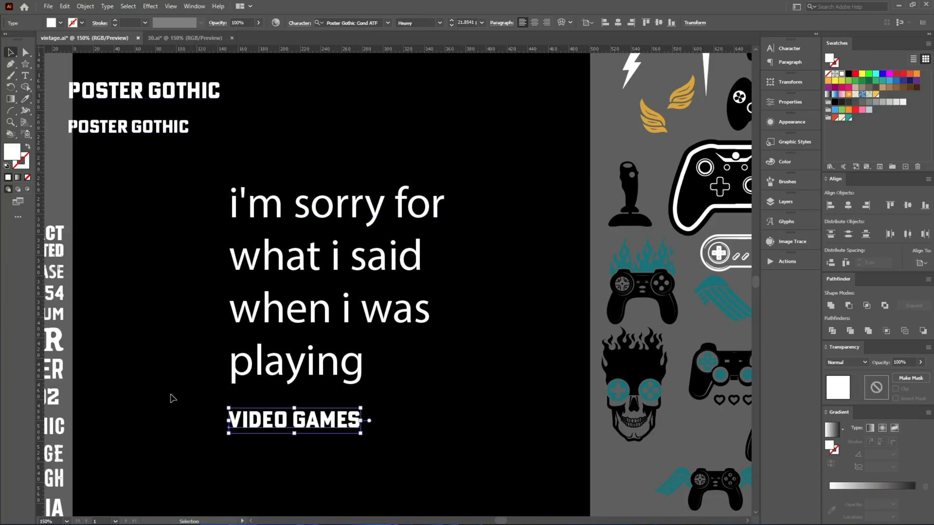
{"action": "left_click", "coordinate": [286, 315]}
{"action": "key", "text": "i"}
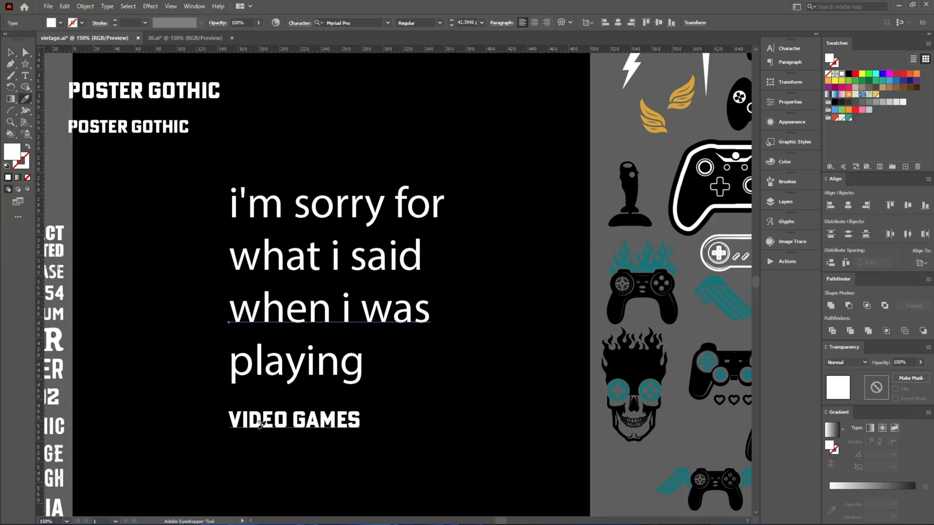
{"action": "left_click", "coordinate": [265, 421]}
{"action": "key", "text": "v"}
{"action": "left_click", "coordinate": [288, 213]}
{"action": "key", "text": "i"}
{"action": "left_click", "coordinate": [244, 322]}
{"action": "key", "text": "v"}
Copy the smaller POSTER GOTHIC sample's text style onto the "what i said" and "playing" lines with the Eyedropper
{"action": "left_click", "coordinate": [427, 265]}
{"action": "left_click", "coordinate": [417, 260]}
{"action": "key", "text": "i"}
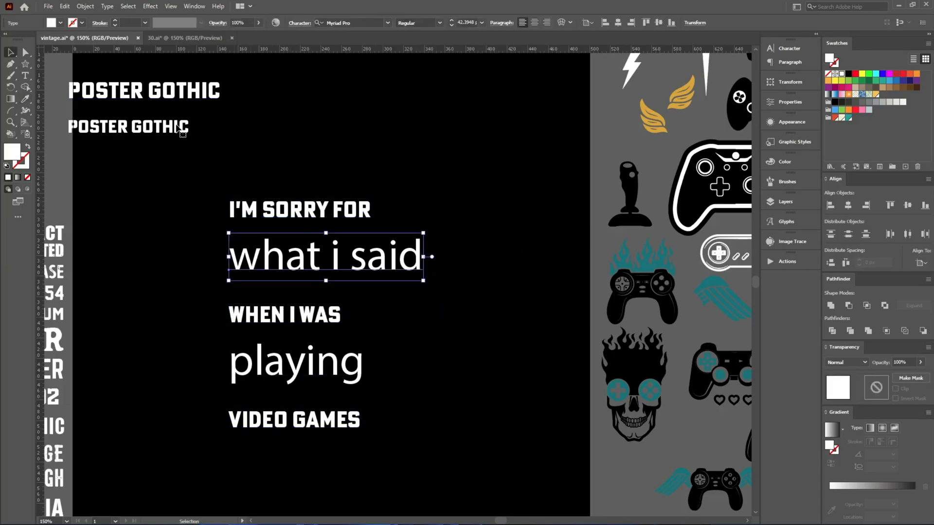
{"action": "left_click", "coordinate": [178, 123]}
{"action": "key", "text": "v"}
{"action": "left_click", "coordinate": [260, 381]}
{"action": "key", "text": "i"}
{"action": "left_click", "coordinate": [292, 261]}
{"action": "key", "text": "v"}
Set the font size of all five text lines to 35 pt
{"action": "left_click_drag", "start_coordinate": [428, 458], "coordinate": [214, 202]}
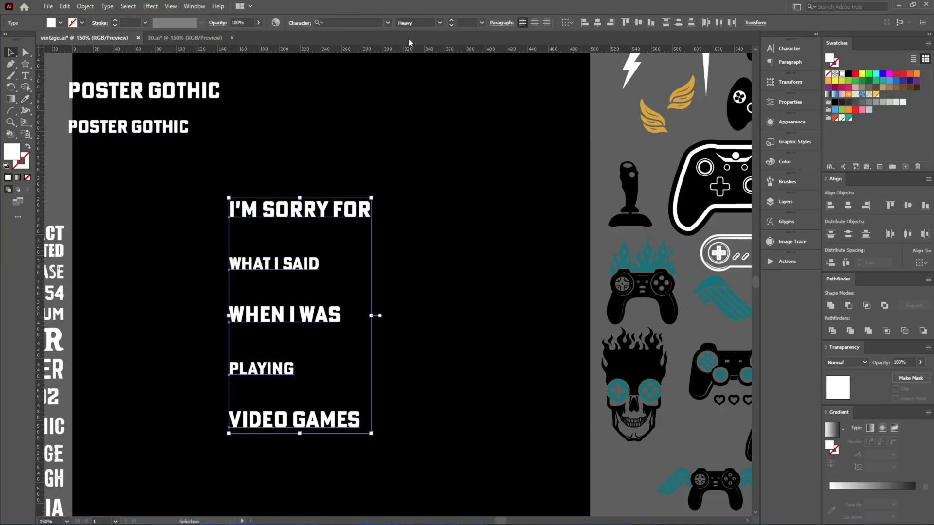
{"action": "scroll", "coordinate": [471, 23], "scroll_direction": "up", "scroll_amount": 17}
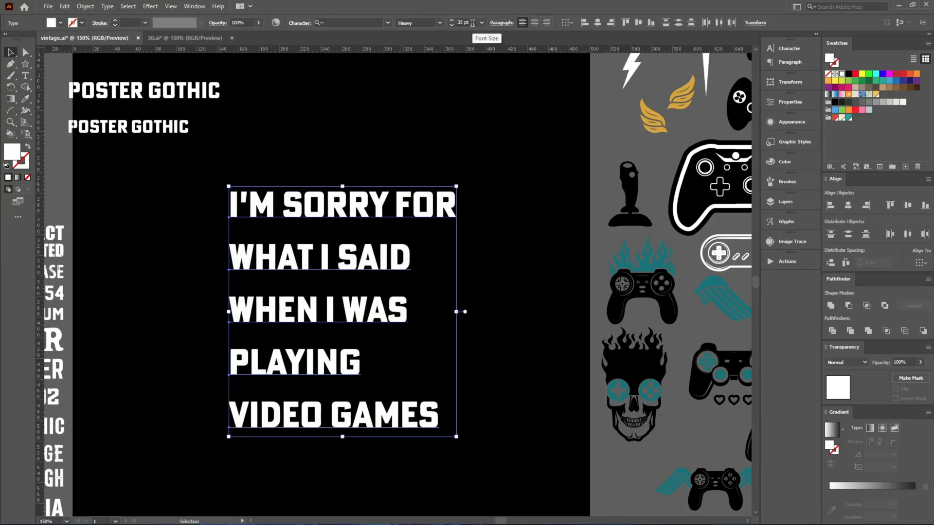
{"action": "scroll", "coordinate": [395, 353], "scroll_direction": "up", "scroll_amount": 1}
Change the font of the "WHAT I SAID" and "PLAYING" lines to Upbolters New
{"action": "left_click", "coordinate": [202, 358]}
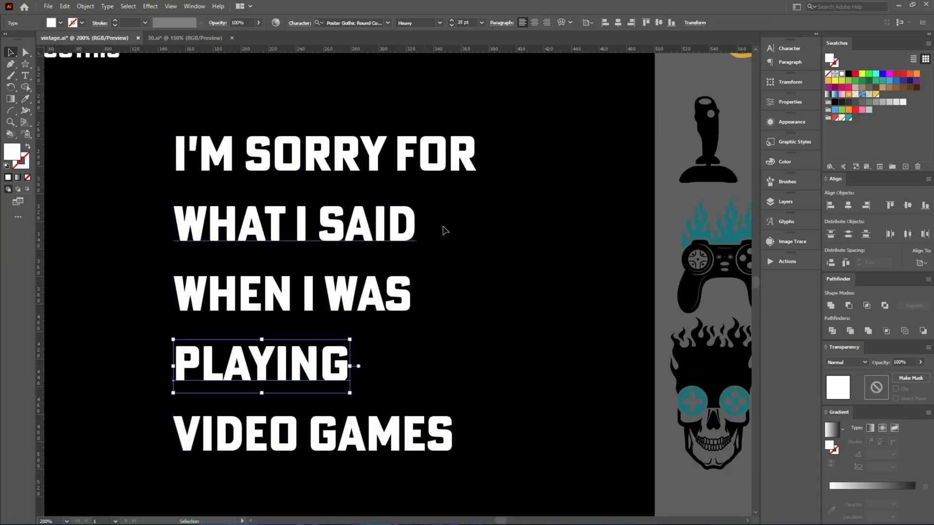
{"action": "left_click_drag", "start_coordinate": [466, 240], "coordinate": [368, 220]}
{"action": "left_click_drag", "start_coordinate": [348, 390], "coordinate": [208, 356]}
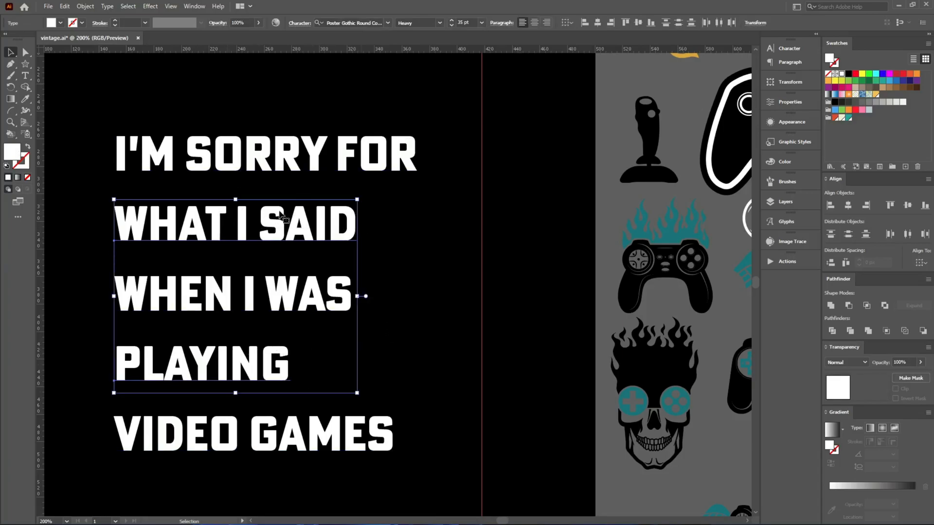
{"action": "left_click", "coordinate": [787, 48]}
{"action": "left_click", "coordinate": [709, 59]}
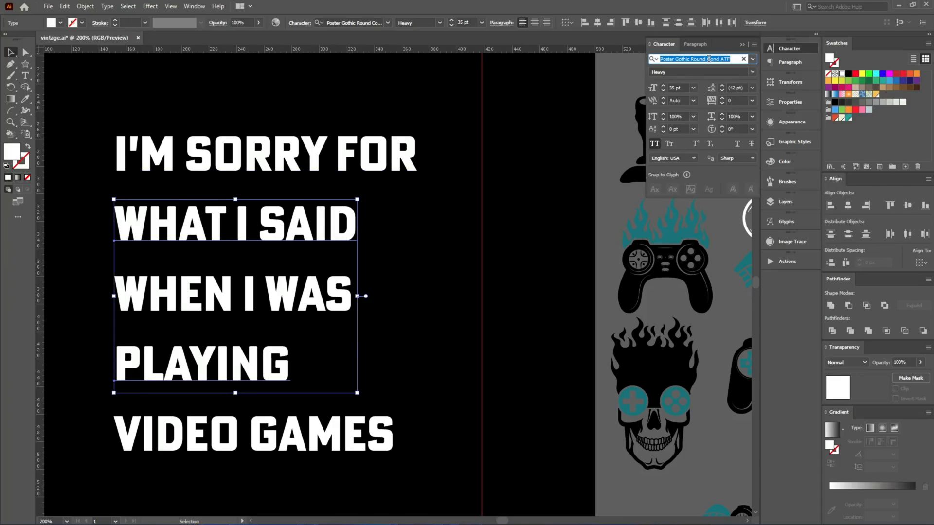
{"action": "type", "text": "UP"}
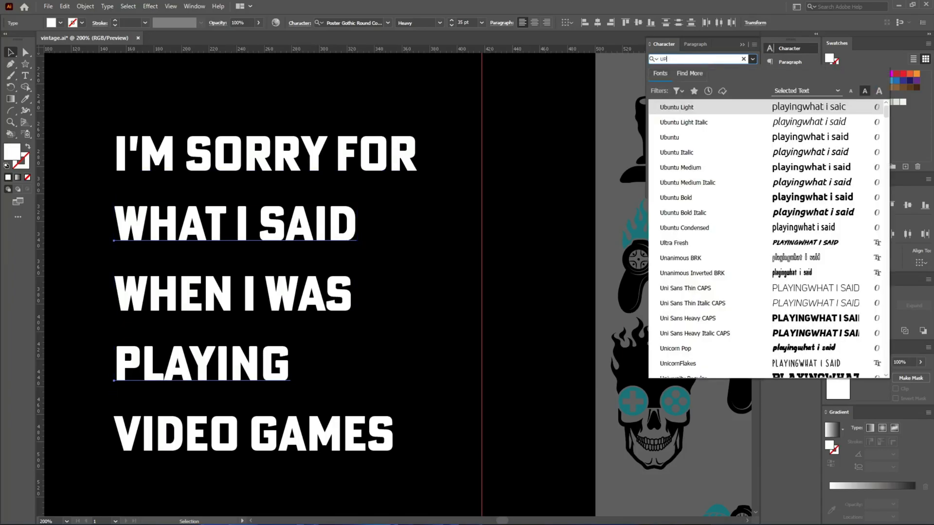
{"action": "key", "text": "Return"}
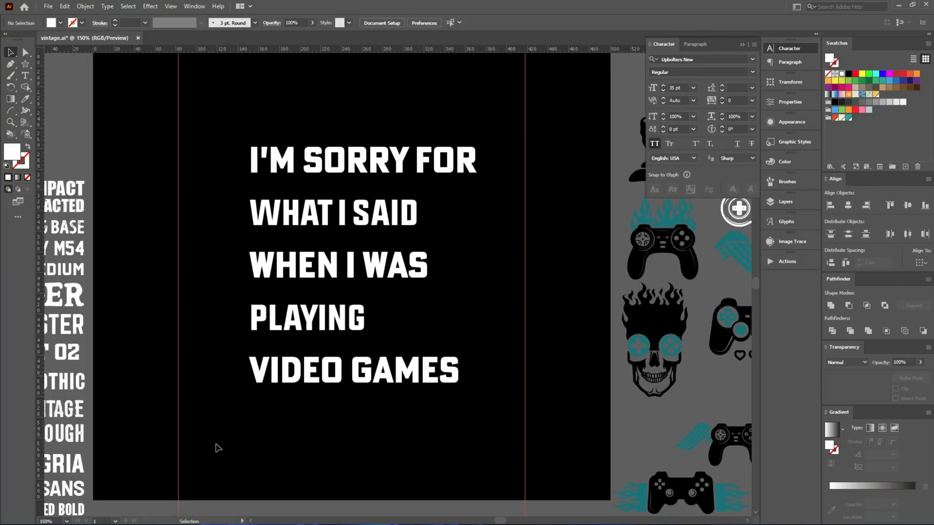
Move the five text lines off the artboard into the empty area below it
{"action": "left_click_drag", "start_coordinate": [246, 458], "coordinate": [326, 170]}
{"action": "scroll", "coordinate": [327, 183], "scroll_direction": "down", "scroll_amount": 2}
{"action": "left_click_drag", "start_coordinate": [338, 204], "coordinate": [214, 411]}
{"action": "left_click", "coordinate": [358, 415]}
{"action": "left_click", "coordinate": [302, 348]}
{"action": "key", "text": "Delete"}
Delete the GAMER and font-name text samples lying beside the artboard
{"action": "key", "text": "a"}
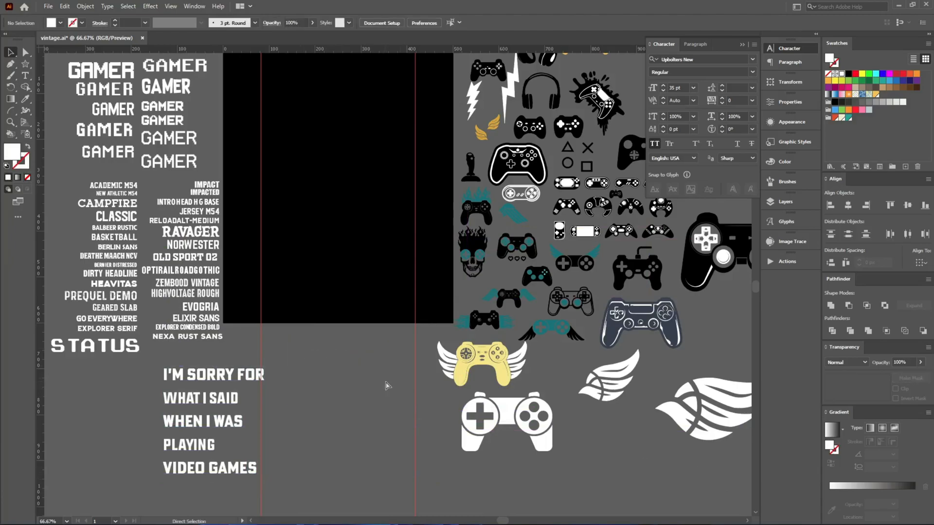
{"action": "scroll", "coordinate": [387, 386], "scroll_direction": "right", "scroll_amount": 1}
{"action": "scroll", "coordinate": [212, 183], "scroll_direction": "left", "scroll_amount": 6}
{"action": "scroll", "coordinate": [213, 182], "scroll_direction": "up", "scroll_amount": 2}
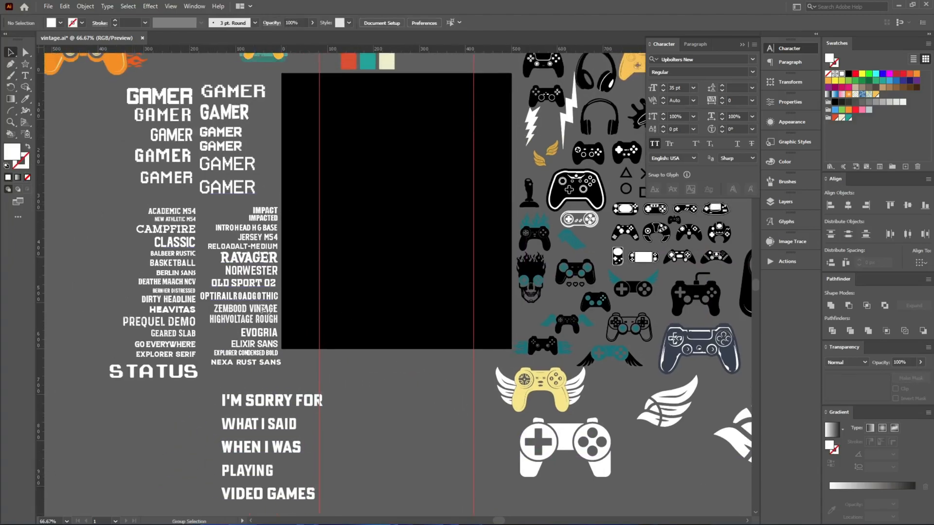
{"action": "scroll", "coordinate": [259, 304], "scroll_direction": "down", "scroll_amount": 2}
{"action": "left_click_drag", "start_coordinate": [127, 154], "coordinate": [287, 335]}
{"action": "key", "text": "Delete"}
Move the five text lines from below the artboard up beside its upper edge
{"action": "left_click_drag", "start_coordinate": [185, 338], "coordinate": [302, 467]}
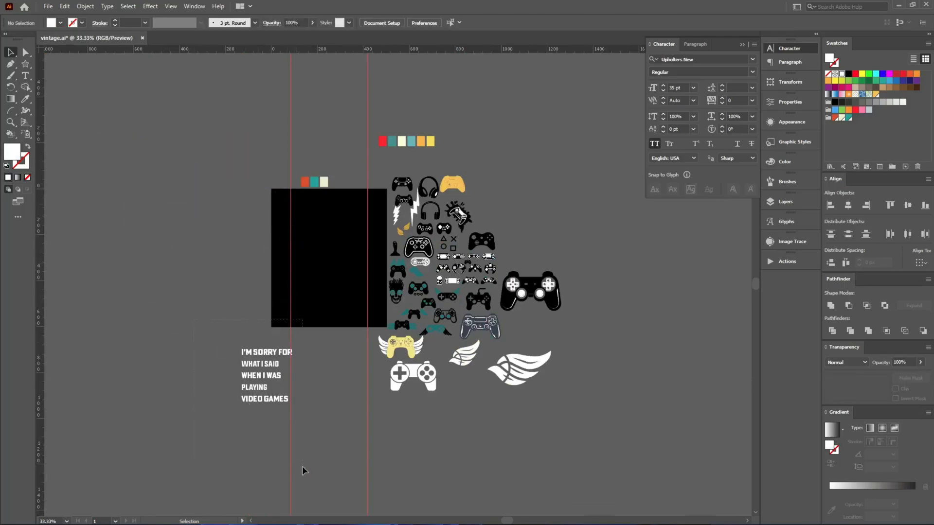
{"action": "left_click_drag", "start_coordinate": [303, 467], "coordinate": [304, 467]}
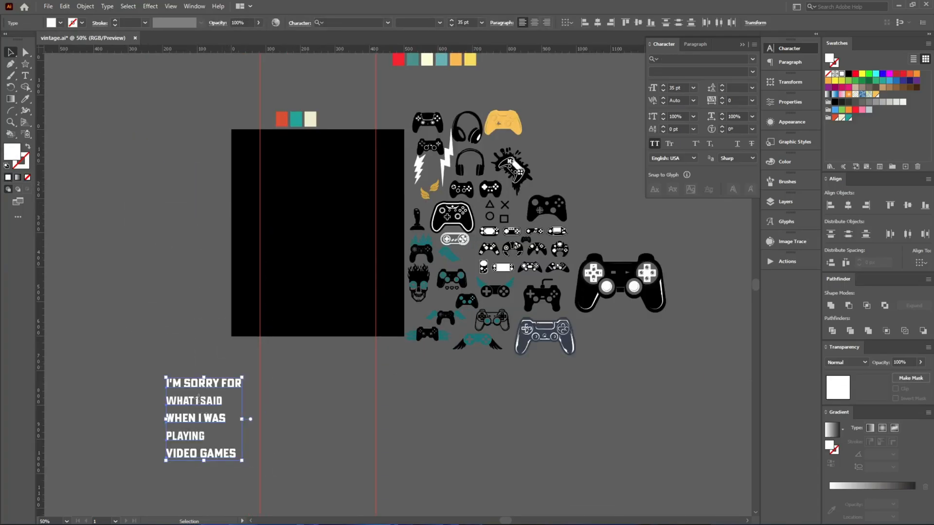
{"action": "left_click_drag", "start_coordinate": [199, 399], "coordinate": [191, 170]}
{"action": "scroll", "coordinate": [294, 131], "scroll_direction": "up", "scroll_amount": 1}
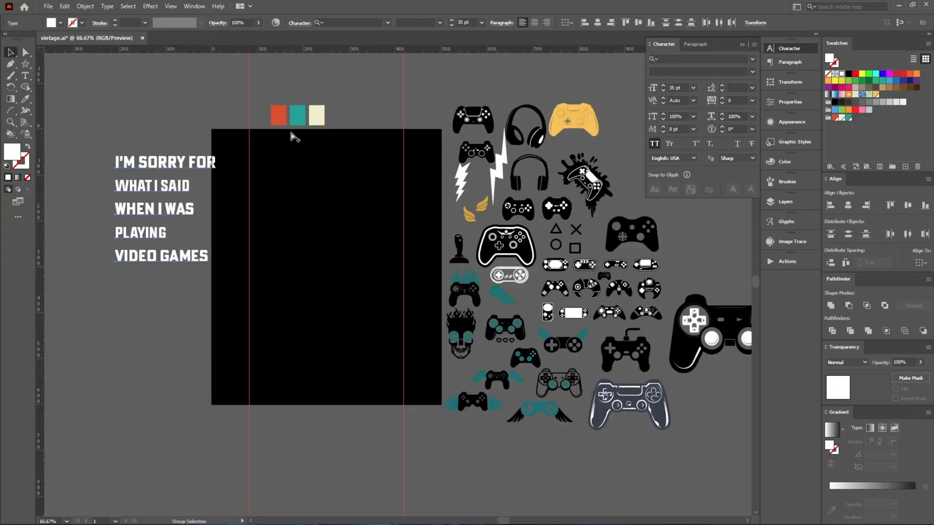
{"action": "left_click_drag", "start_coordinate": [294, 137], "coordinate": [280, 186]}
{"action": "left_click", "coordinate": [257, 261]}
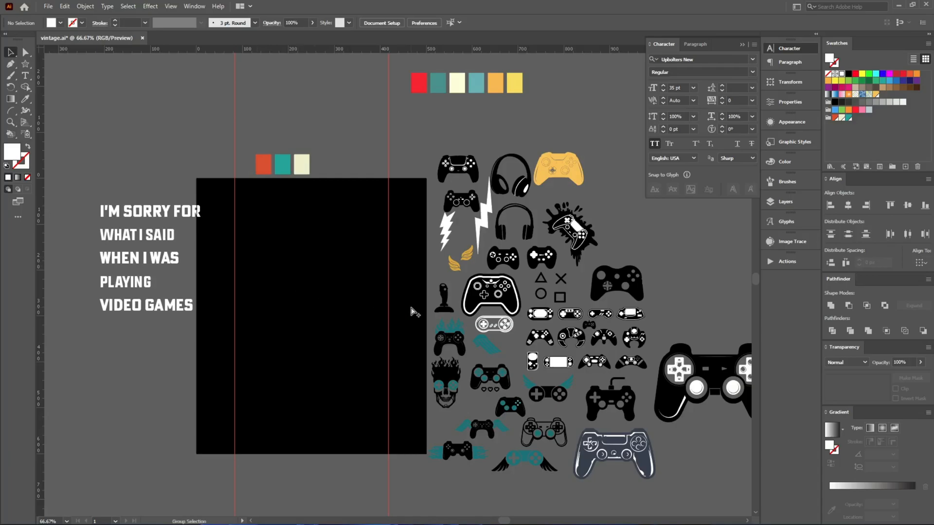
Take the large black gamepad with white buttons from the graphics collection and place it beside the artboard under the text lines
{"action": "scroll", "coordinate": [583, 403], "scroll_direction": "up", "scroll_amount": 2}
{"action": "scroll", "coordinate": [474, 340], "scroll_direction": "down", "scroll_amount": 3}
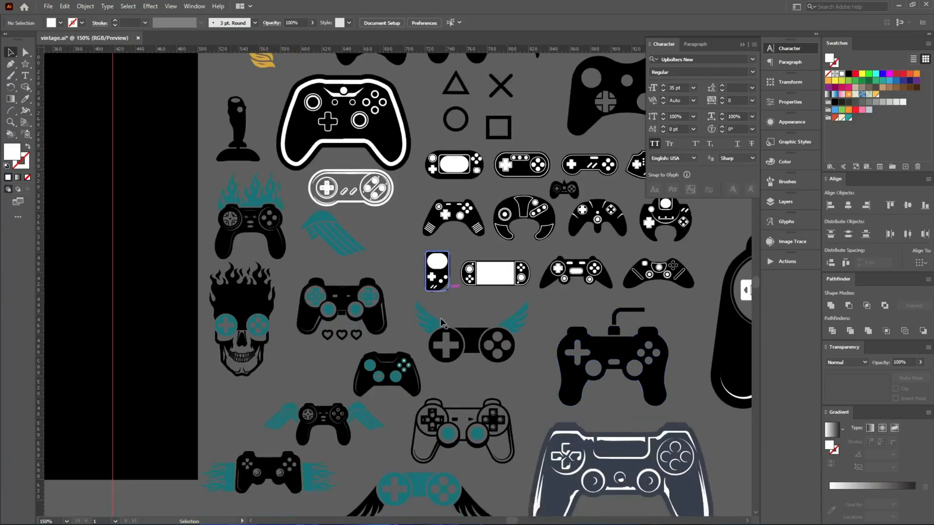
{"action": "left_click_drag", "start_coordinate": [474, 338], "coordinate": [340, 314]}
{"action": "left_click", "coordinate": [247, 264]}
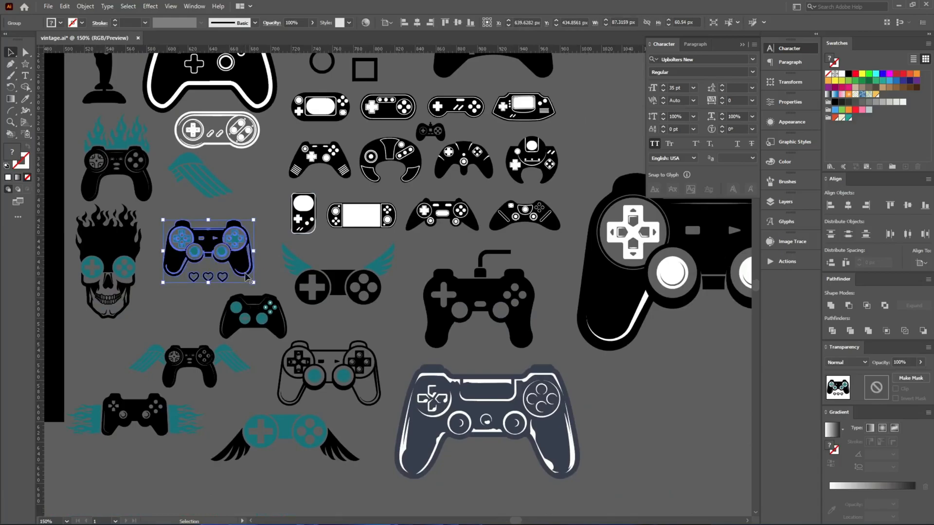
{"action": "left_click", "coordinate": [632, 312]}
{"action": "scroll", "coordinate": [632, 311], "scroll_direction": "down", "scroll_amount": 3}
{"action": "left_click_drag", "start_coordinate": [631, 312], "coordinate": [202, 302]}
{"action": "scroll", "coordinate": [197, 300], "scroll_direction": "up", "scroll_amount": 3}
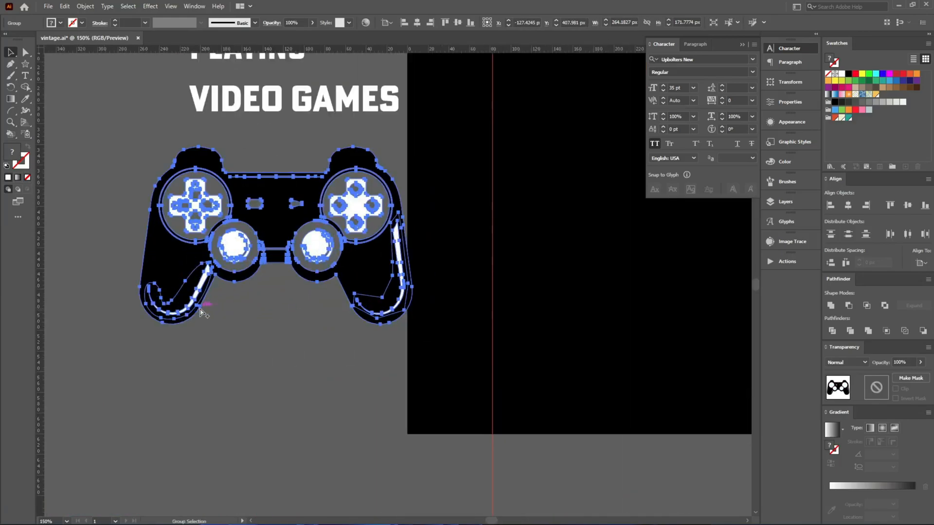
Recolor all black parts of the gamepad dark green using the Magic Wand, and place the gamepad in the middle of the artboard
{"action": "double_click", "coordinate": [173, 298]}
{"action": "key", "text": "y"}
{"action": "left_click", "coordinate": [174, 292]}
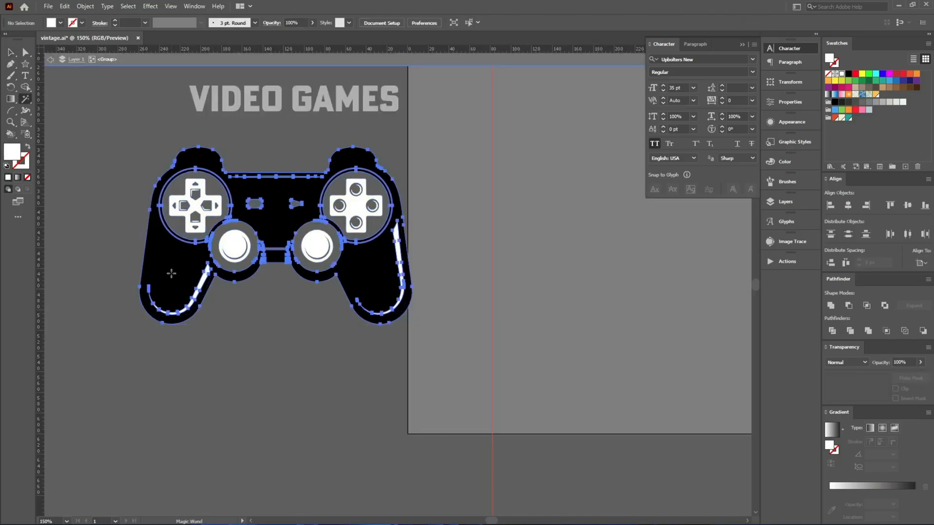
{"action": "left_click", "coordinate": [869, 81]}
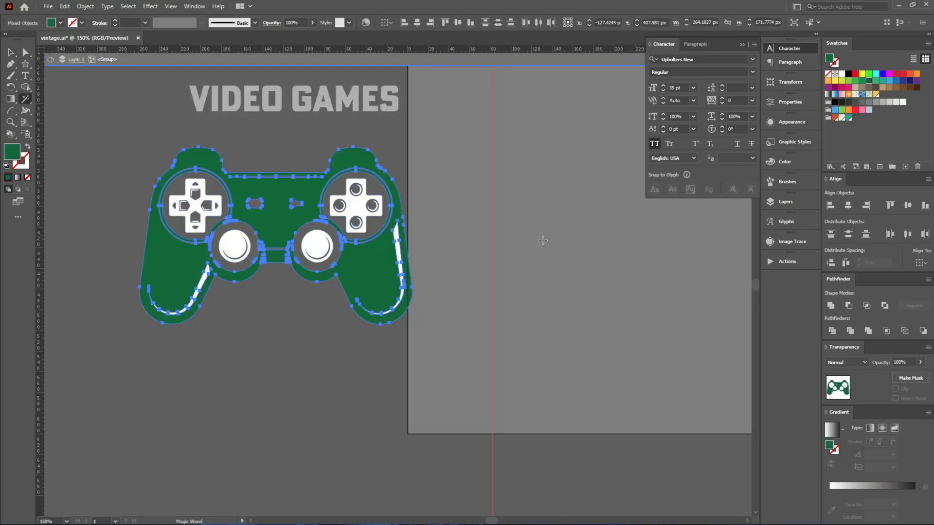
{"action": "key", "text": "v"}
{"action": "key", "text": "Escape"}
{"action": "left_click_drag", "start_coordinate": [369, 276], "coordinate": [368, 275]}
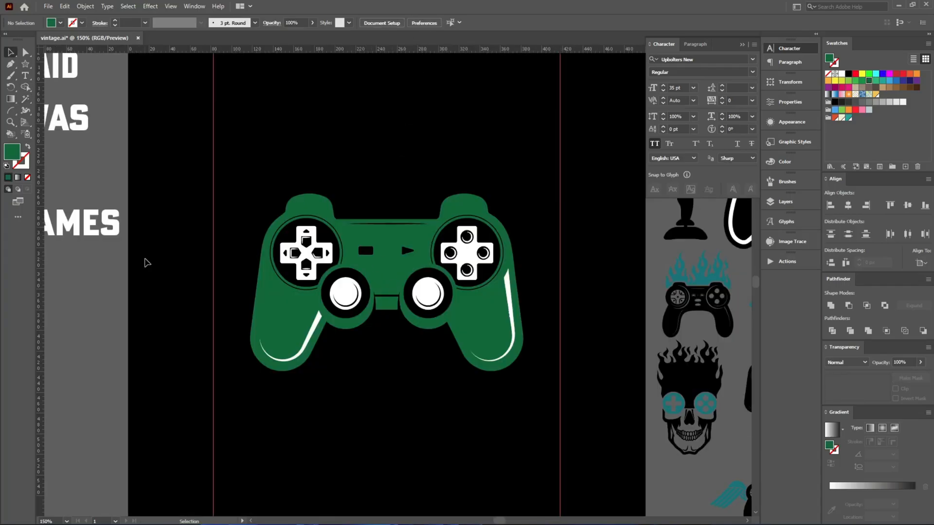
Sketch two nested green outlines with the Paintbrush, flaring up from the gamepad's sides to a flat upper edge
{"action": "key", "text": "b"}
{"action": "mouse_move", "coordinate": [286, 282]}
{"action": "left_mouse_down"}
{"action": "mouse_move", "coordinate": [194, 193]}
{"action": "mouse_move", "coordinate": [482, 189]}
{"action": "mouse_move", "coordinate": [566, 210]}
{"action": "mouse_move", "coordinate": [515, 266]}
{"action": "left_mouse_up"}
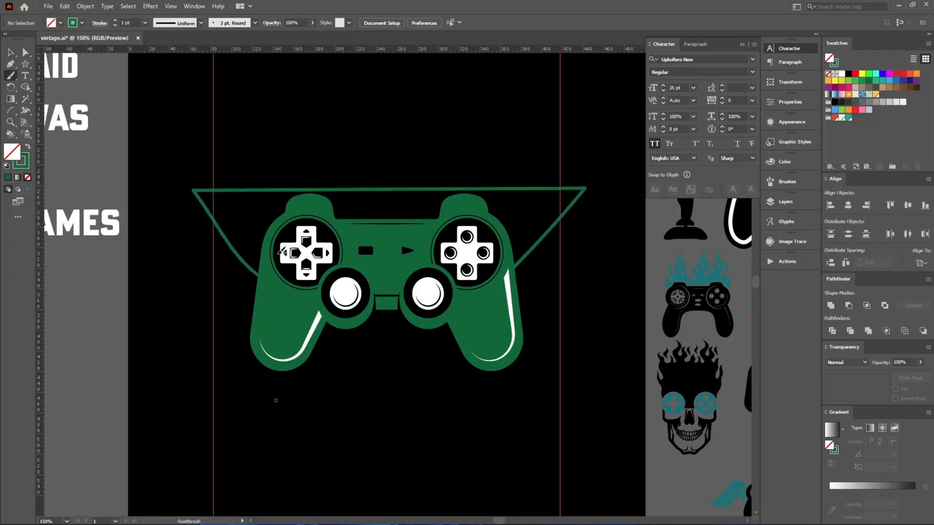
{"action": "mouse_move", "coordinate": [277, 238]}
{"action": "left_mouse_down"}
{"action": "mouse_move", "coordinate": [286, 211]}
{"action": "mouse_move", "coordinate": [535, 209]}
{"action": "mouse_move", "coordinate": [509, 239]}
{"action": "left_mouse_up"}
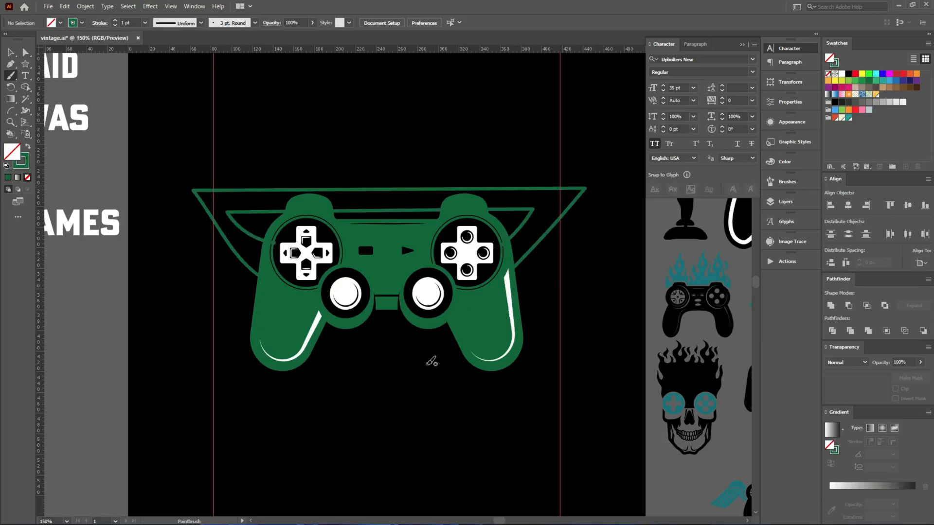
{"action": "key", "text": "v"}
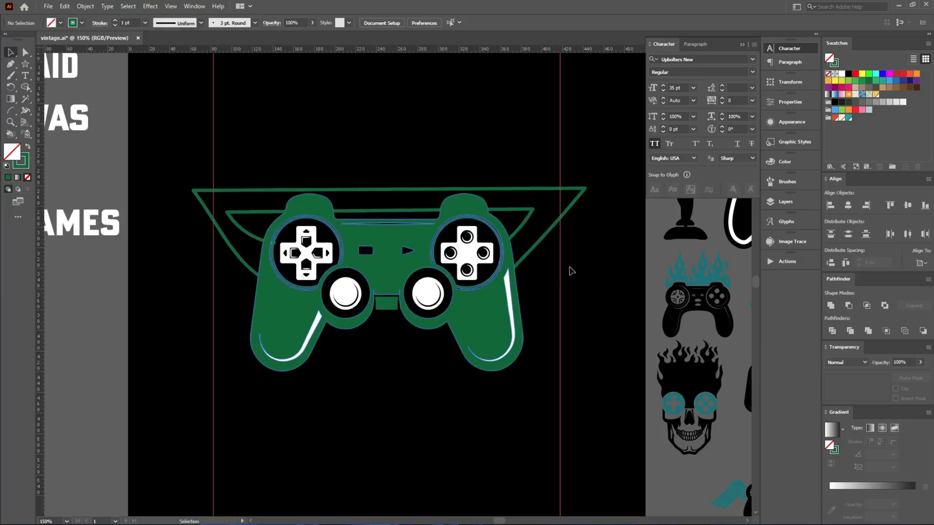
Delete the two nested green outlines drawn around the gamepad
{"action": "left_click_drag", "start_coordinate": [545, 229], "coordinate": [527, 244]}
{"action": "key", "text": "Delete"}
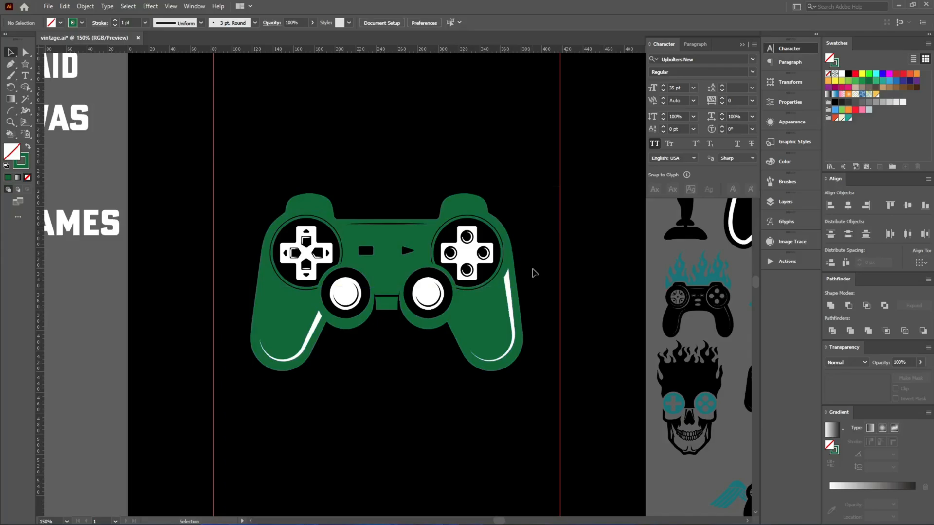
{"action": "left_click", "coordinate": [25, 64]}
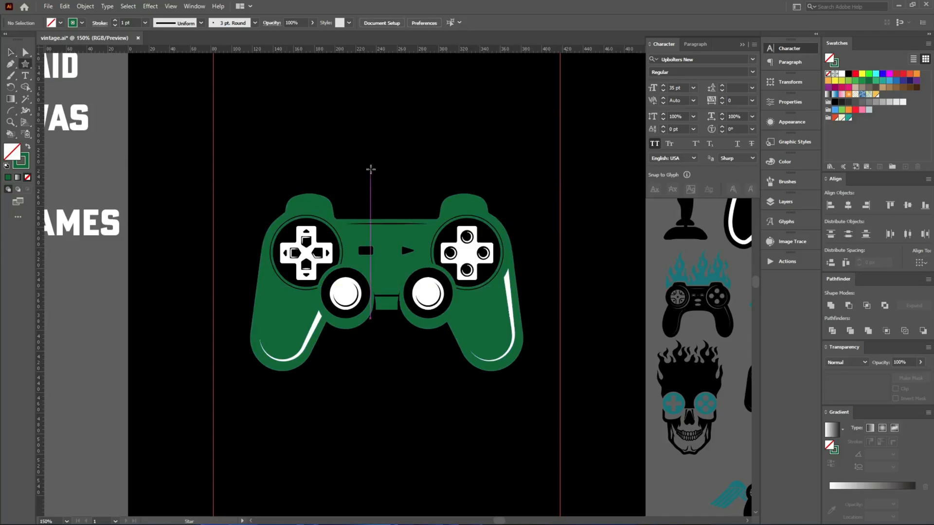
{"action": "left_click_drag", "start_coordinate": [358, 155], "coordinate": [376, 223]}
{"action": "key", "text": "Delete"}
Draw an upright triangle about 122 px wide and 105 px high above the gamepad with the Polygon tool
{"action": "right_click", "coordinate": [26, 65]}
{"action": "left_click", "coordinate": [71, 99]}
{"action": "left_click_drag", "start_coordinate": [348, 152], "coordinate": [367, 222]}
{"action": "key", "text": "Down"}
{"action": "key", "text": "v"}
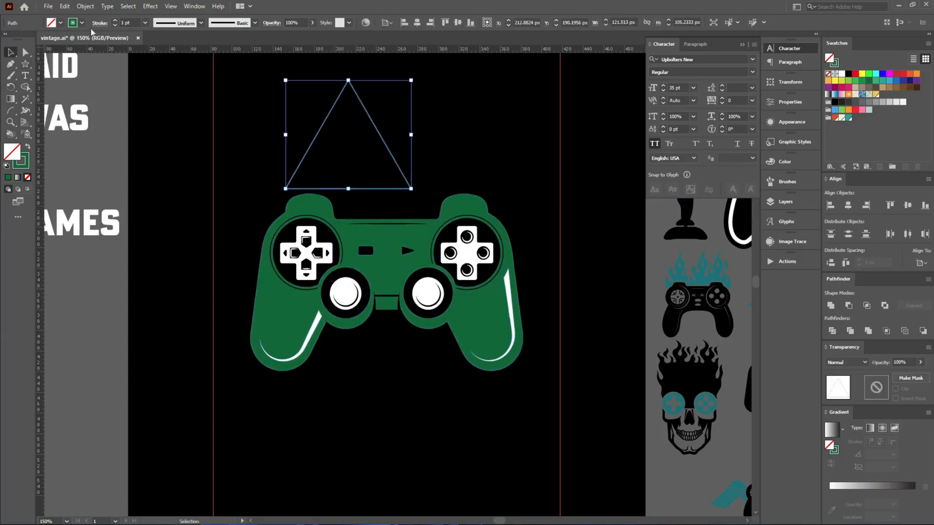
Give the triangle a white stroke with a weight of 5 pt
{"action": "left_click", "coordinate": [81, 22]}
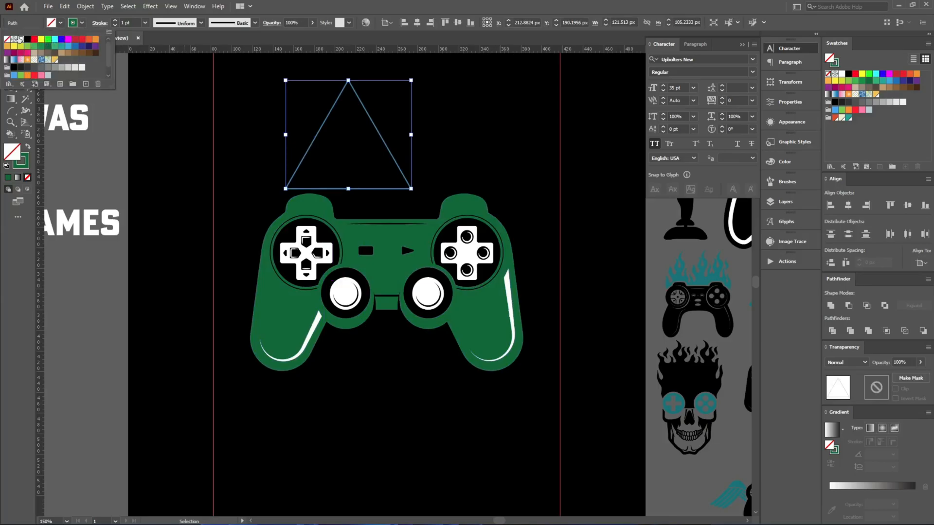
{"action": "left_click", "coordinate": [23, 39]}
{"action": "scroll", "coordinate": [129, 23], "scroll_direction": "up", "scroll_amount": 5}
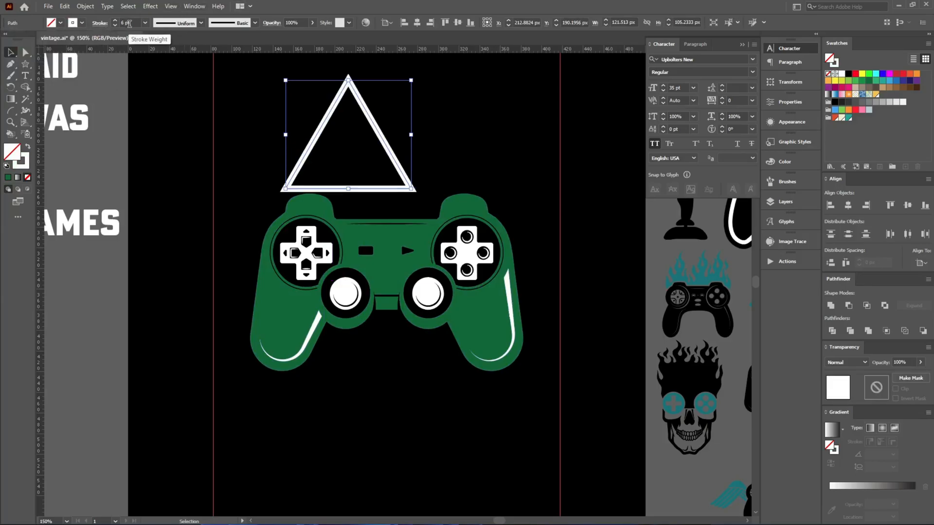
{"action": "scroll", "coordinate": [129, 23], "scroll_direction": "down", "scroll_amount": 1}
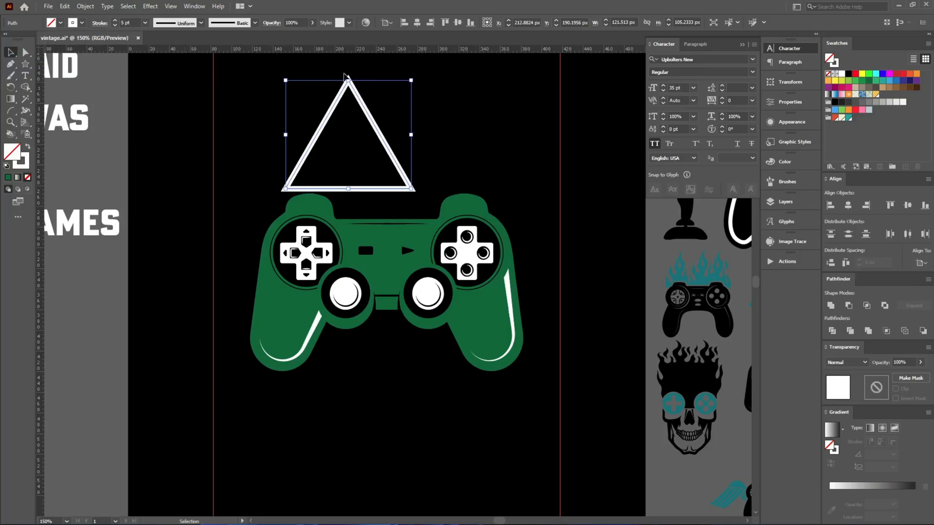
Flip the triangle to point downward, centred on the artboard, and enlarge it to span the vertical guides, about 336 by 198 px
{"action": "left_click_drag", "start_coordinate": [350, 77], "coordinate": [366, 243]}
{"action": "left_click", "coordinate": [419, 23]}
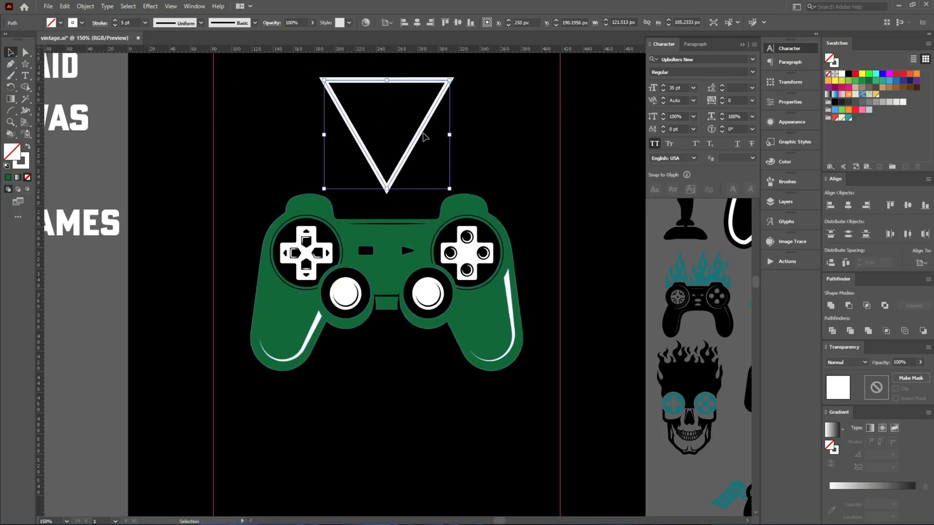
{"action": "left_click_drag", "start_coordinate": [407, 139], "coordinate": [561, 203]}
{"action": "left_click_drag", "start_coordinate": [319, 197], "coordinate": [213, 193]}
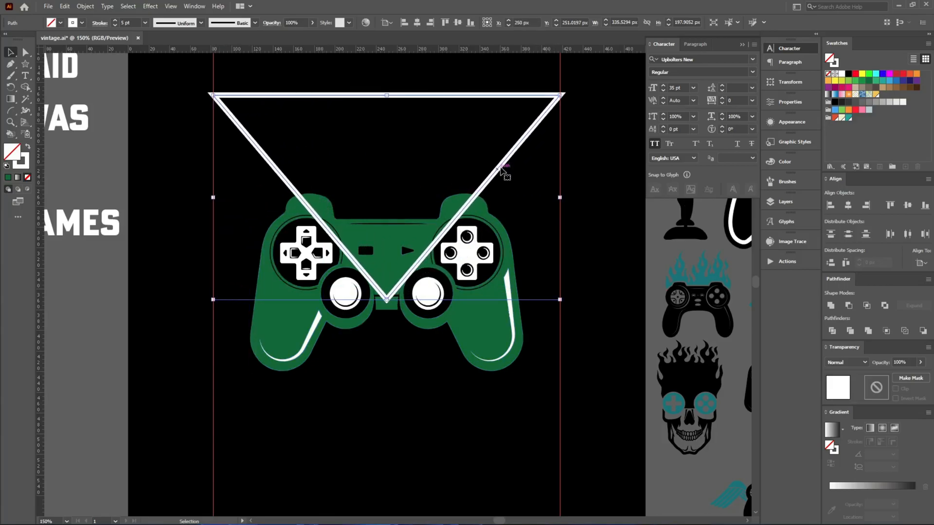
Lower the triangle over the gamepad, its upper edge just above the shoulder buttons, and set its stroke to 7 pt
{"action": "left_click_drag", "start_coordinate": [507, 163], "coordinate": [505, 236]}
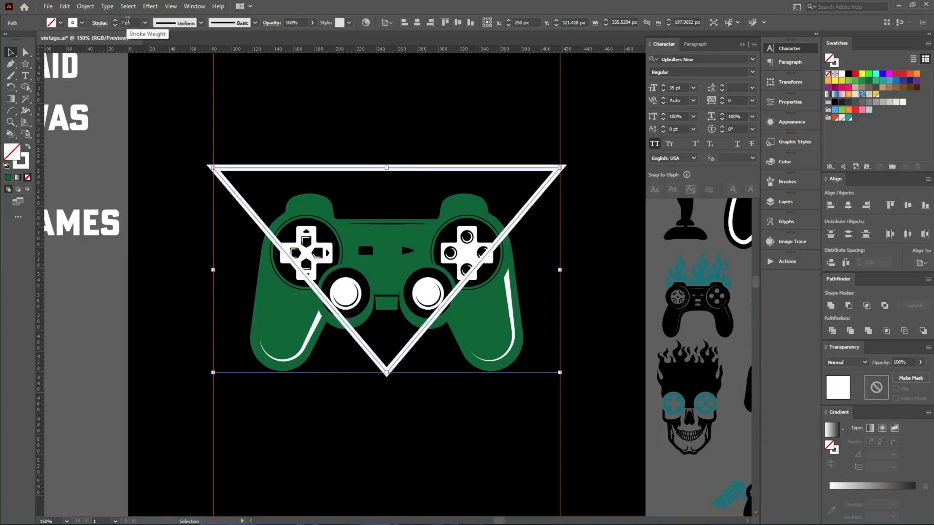
{"action": "scroll", "coordinate": [125, 21], "scroll_direction": "up", "scroll_amount": 1}
{"action": "left_click_drag", "start_coordinate": [396, 173], "coordinate": [396, 159]}
{"action": "scroll", "coordinate": [388, 184], "scroll_direction": "up", "scroll_amount": 1}
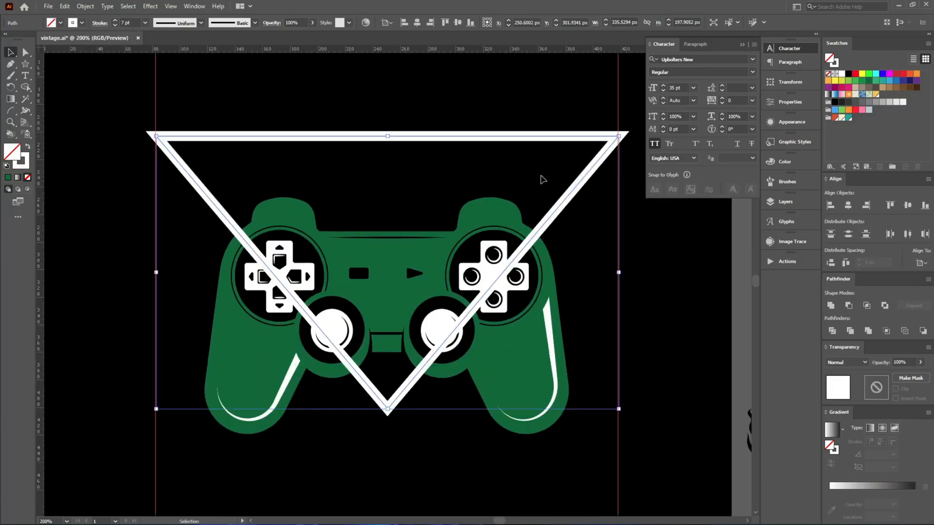
Create an inner triangle with Offset Path at -11 px and Miter joins, and set its stroke to 6 pt
{"action": "key", "text": "ctrl"}
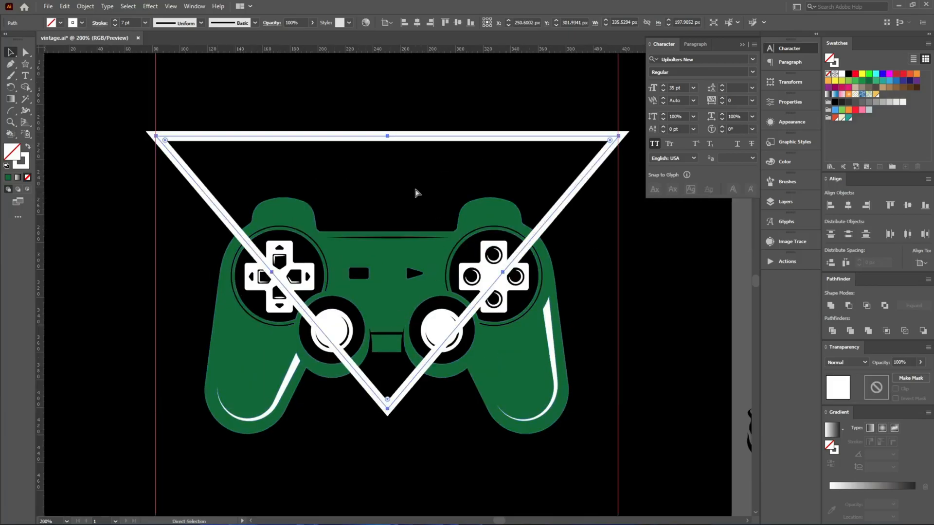
{"action": "key", "text": "ctrl+shift+alt+o"}
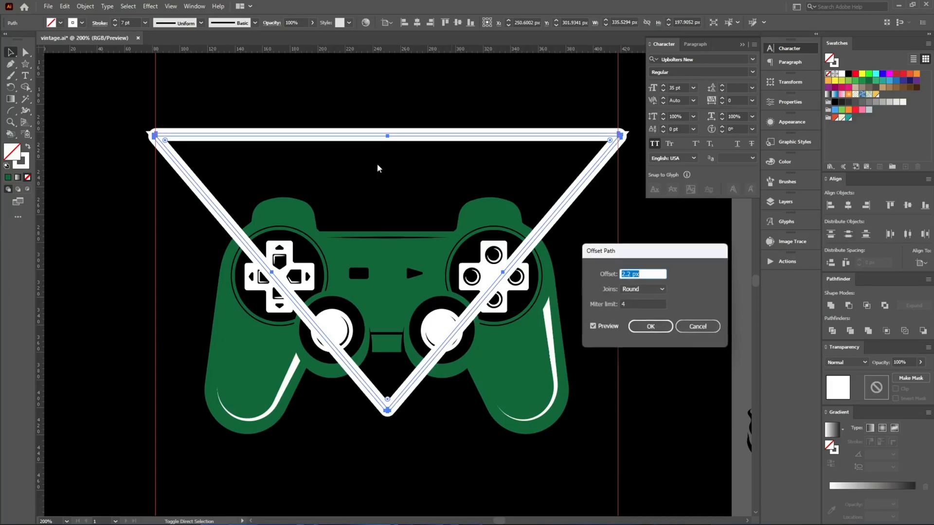
{"action": "left_click", "coordinate": [647, 289]}
{"action": "left_click", "coordinate": [637, 301]}
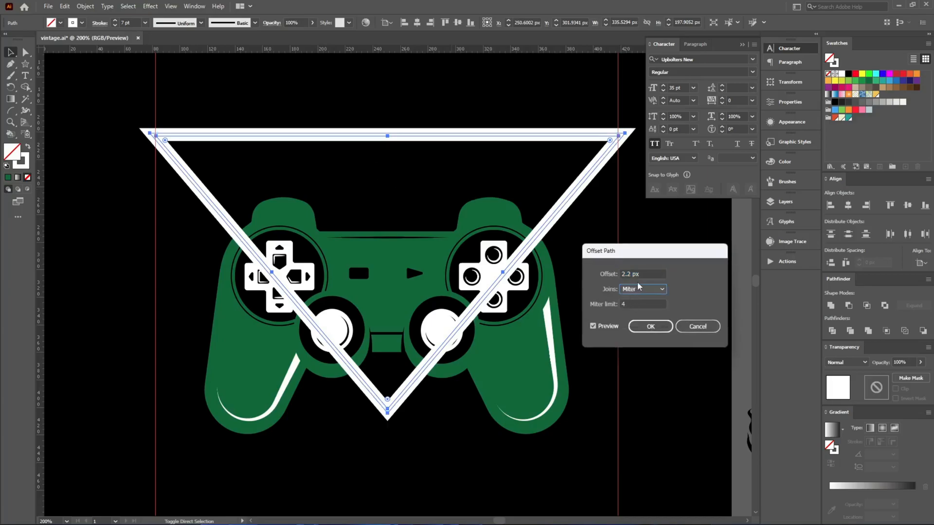
{"action": "scroll", "coordinate": [639, 274], "scroll_direction": "down", "scroll_amount": 12}
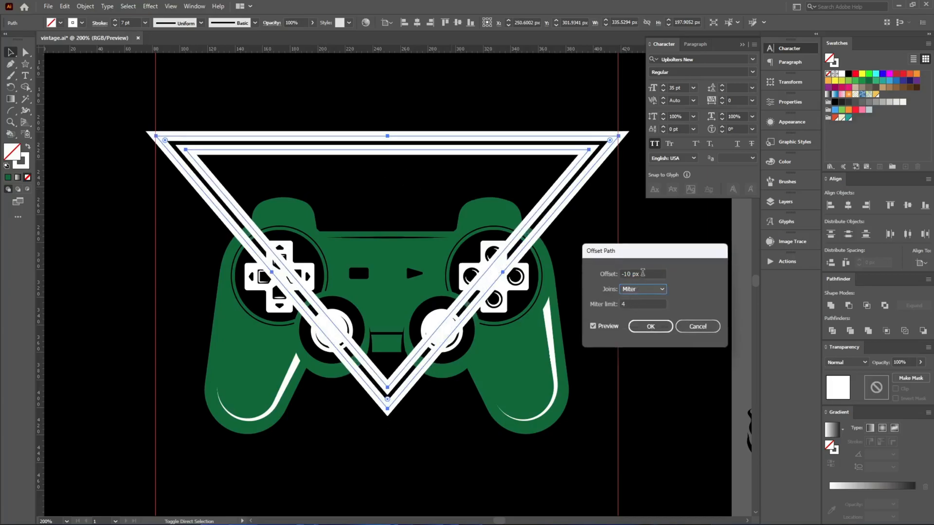
{"action": "scroll", "coordinate": [642, 273], "scroll_direction": "down", "scroll_amount": 1}
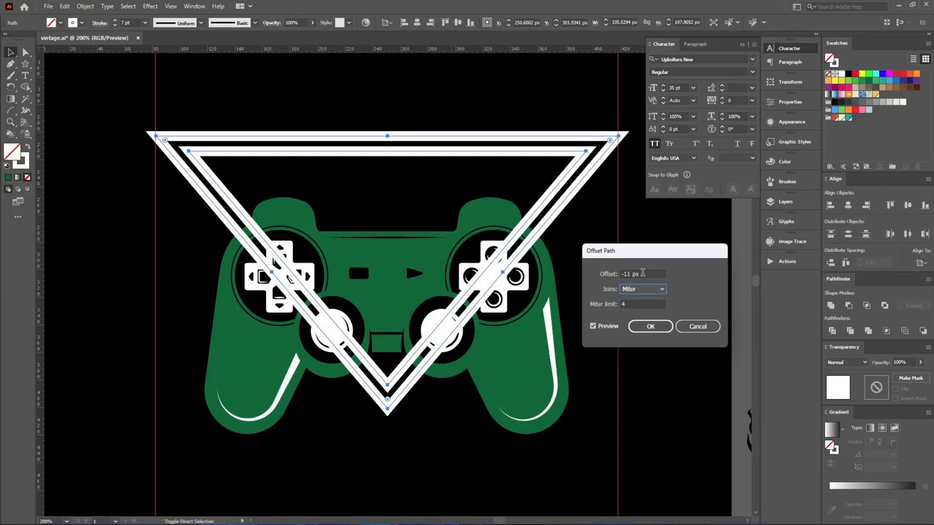
{"action": "left_click", "coordinate": [650, 326]}
{"action": "scroll", "coordinate": [132, 23], "scroll_direction": "down", "scroll_amount": 1}
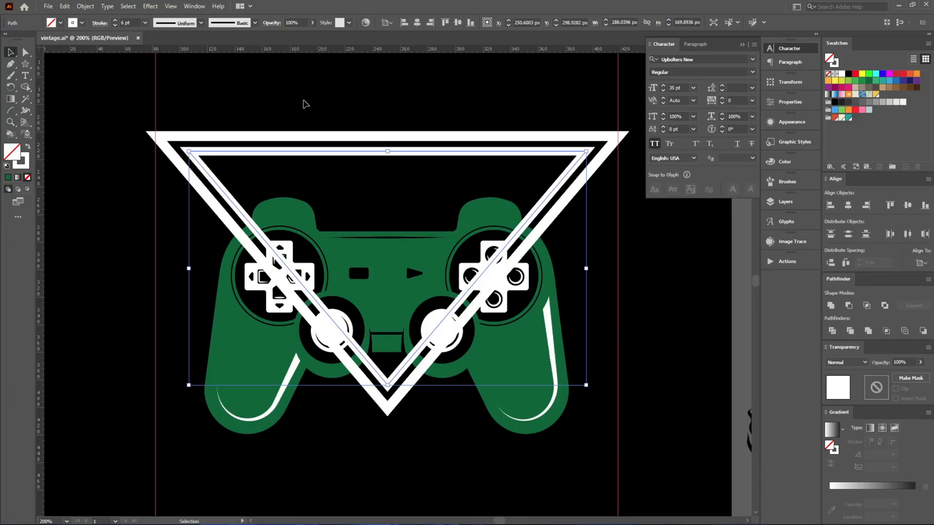
Group the two triangles and expand their fill and stroke into solid white shapes
{"action": "left_click", "coordinate": [304, 100]}
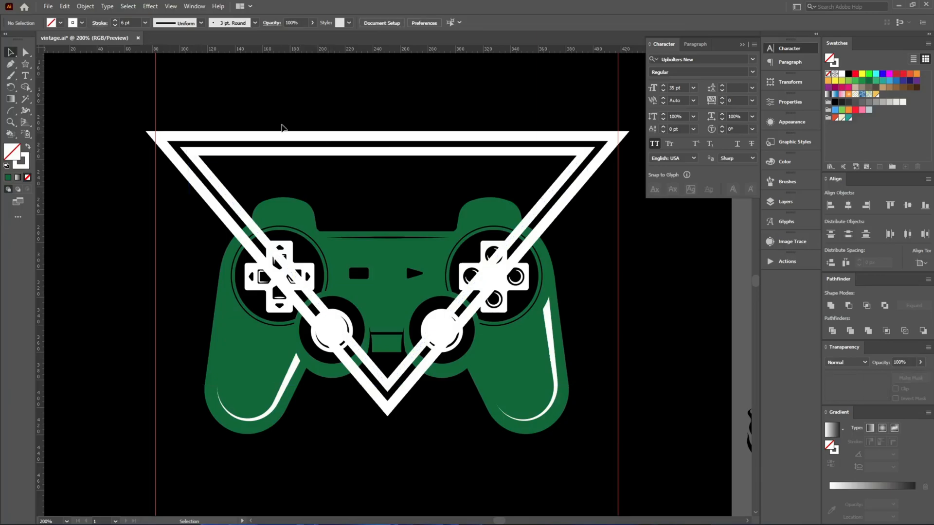
{"action": "left_click", "coordinate": [327, 155]}
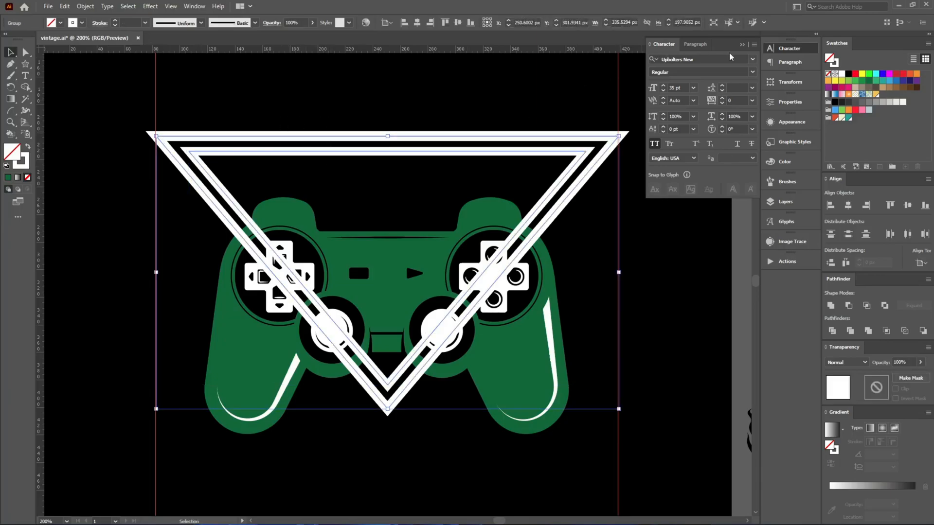
{"action": "left_click", "coordinate": [742, 45]}
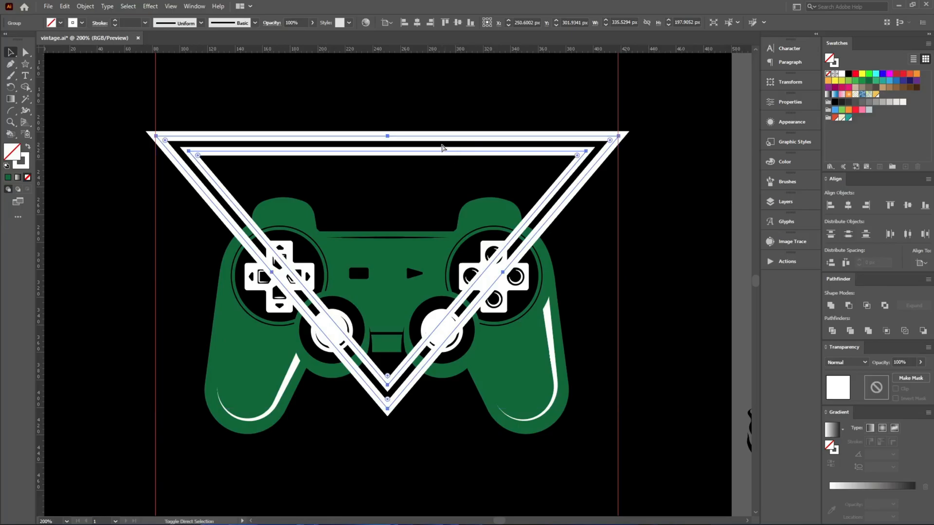
{"action": "key", "text": "ctrl+e"}
{"action": "left_click", "coordinate": [158, 327]}
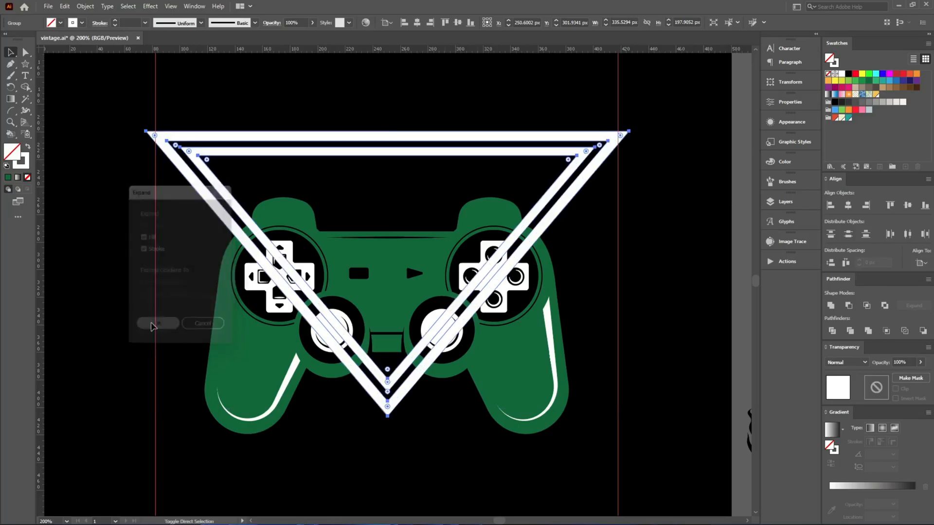
{"action": "left_click", "coordinate": [64, 6]}
{"action": "mouse_move", "coordinate": [85, 5]}
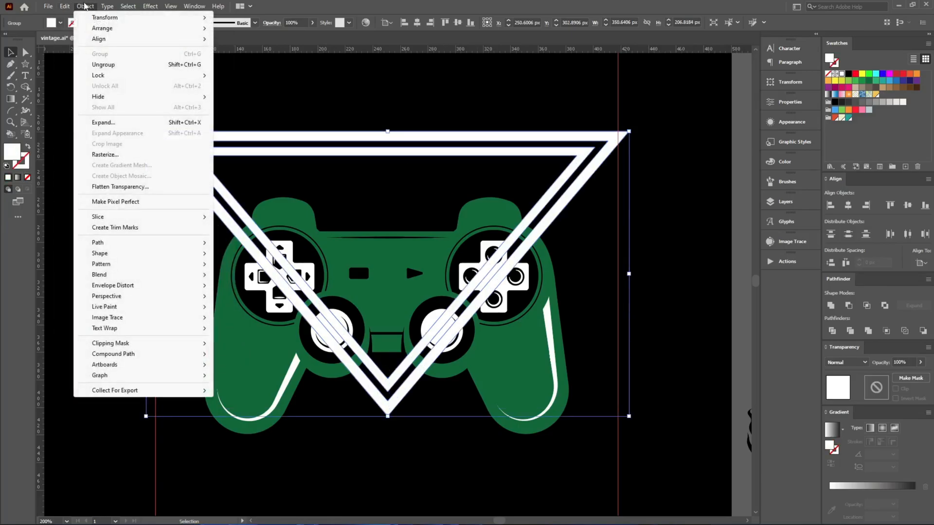
{"action": "left_click", "coordinate": [116, 123]}
{"action": "left_click", "coordinate": [365, 79]}
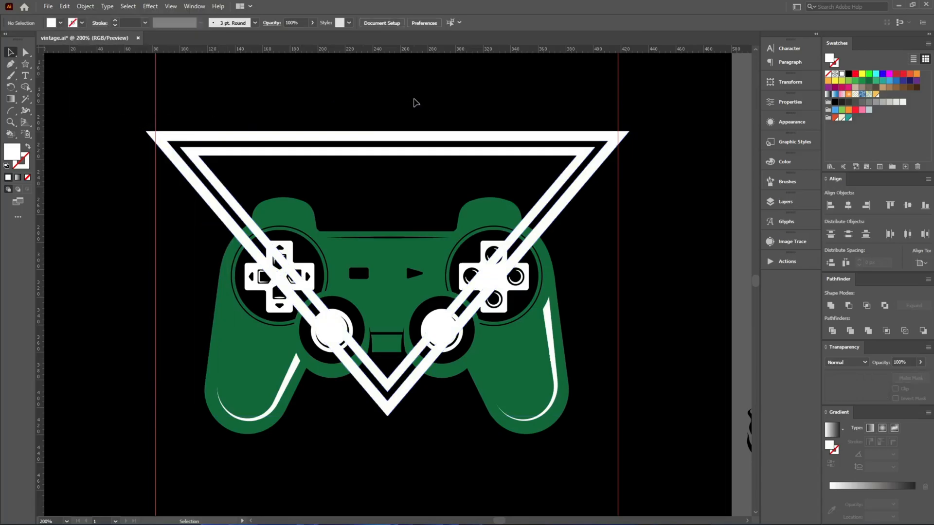
Move the double-triangle frame down, centre it horizontally, and narrow it evenly to about 336 px so it fits between the guides
{"action": "left_click_drag", "start_coordinate": [427, 147], "coordinate": [431, 192]}
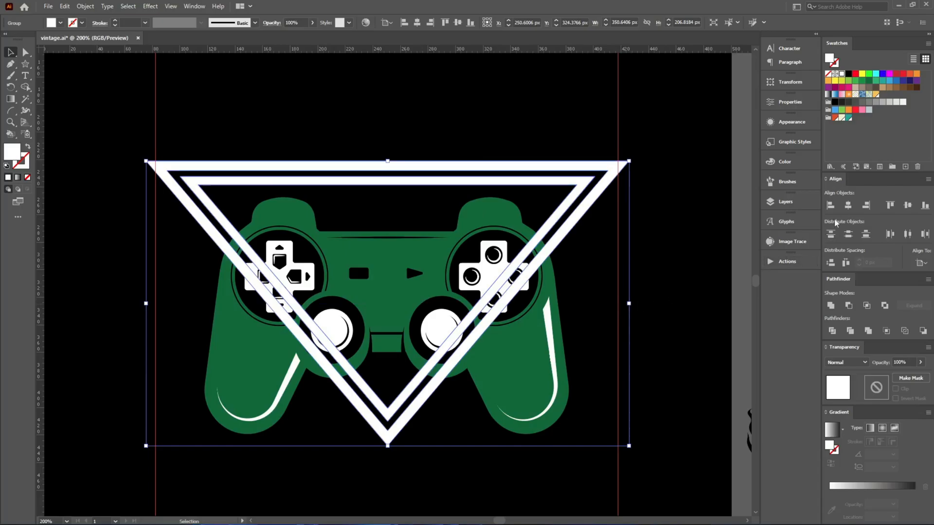
{"action": "left_click", "coordinate": [848, 205]}
{"action": "scroll", "coordinate": [636, 310], "scroll_direction": "up", "scroll_amount": 4}
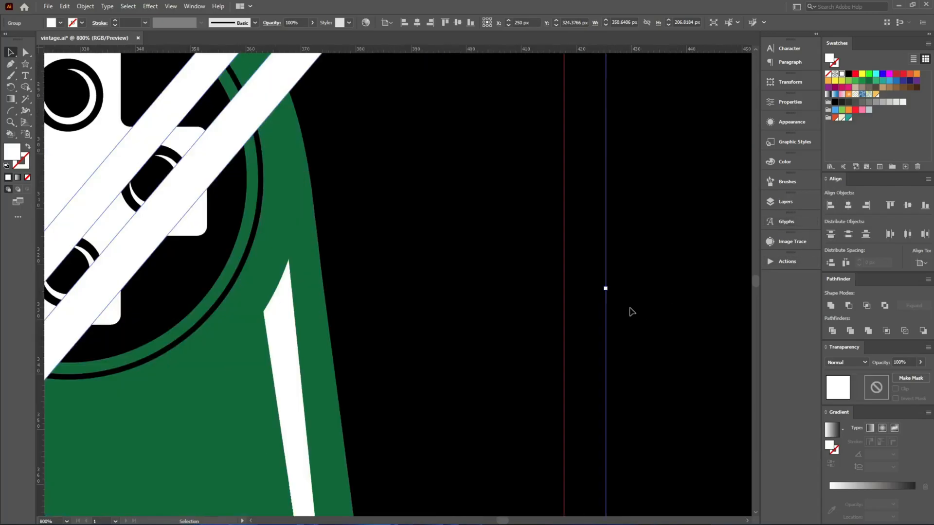
{"action": "left_click_drag", "start_coordinate": [605, 289], "coordinate": [566, 293]}
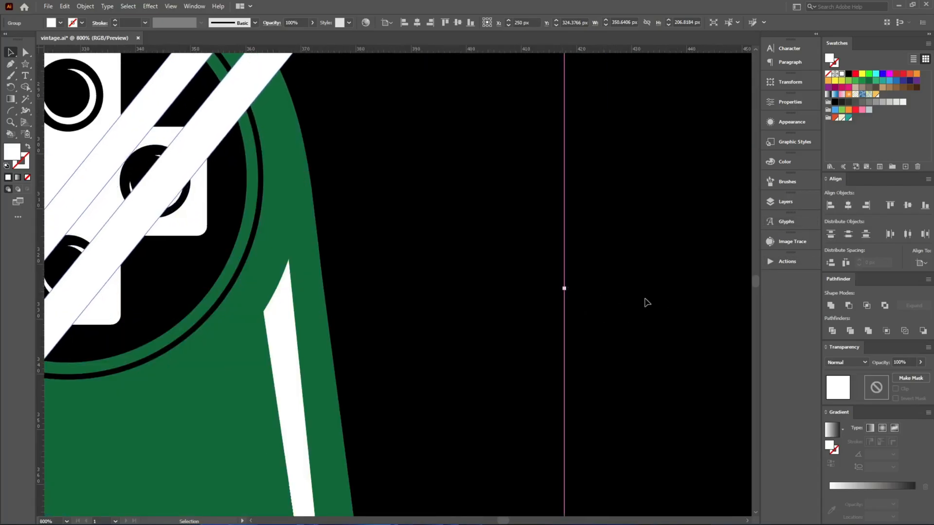
{"action": "scroll", "coordinate": [612, 302], "scroll_direction": "down", "scroll_amount": 5}
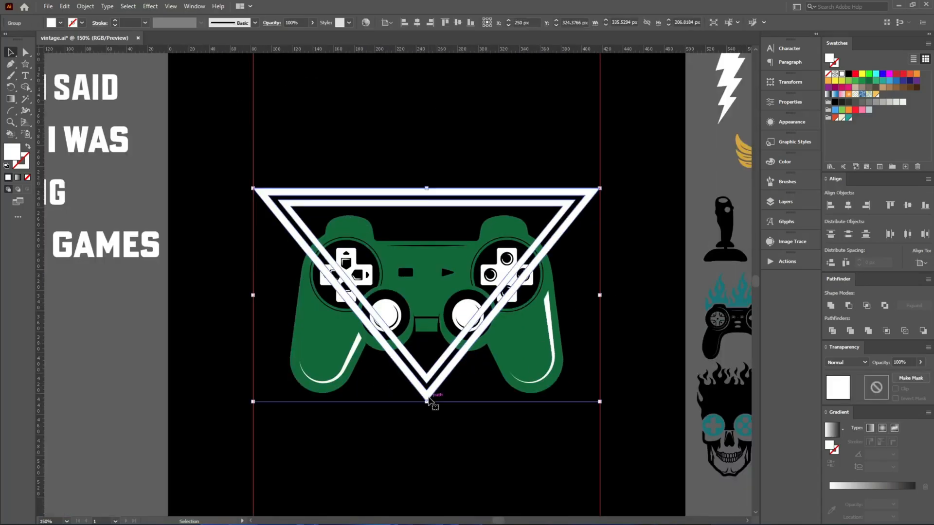
Stretch the triangle frame's lower tip to a height of about 212 px and move the frame slightly down over the gamepad
{"action": "left_click_drag", "start_coordinate": [428, 401], "coordinate": [427, 410]}
{"action": "left_click", "coordinate": [462, 444]}
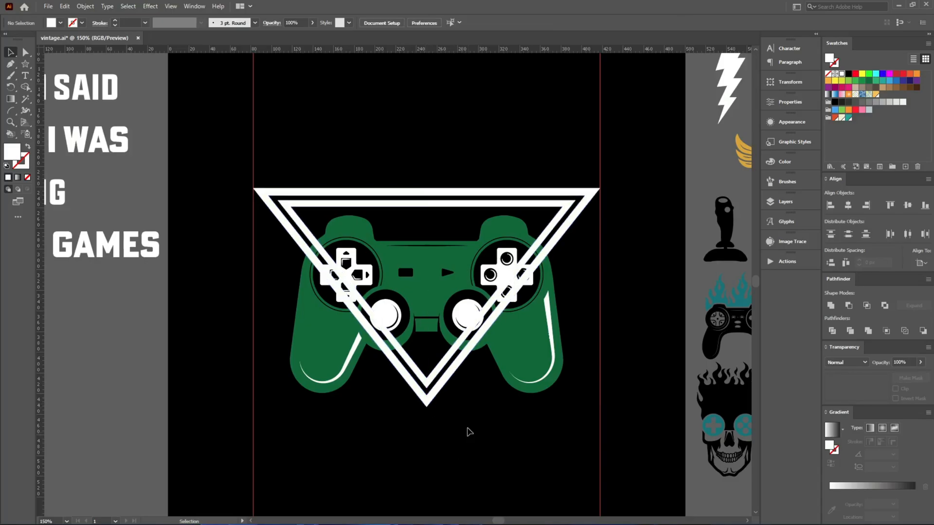
{"action": "scroll", "coordinate": [415, 257], "scroll_direction": "up", "scroll_amount": 1}
{"action": "left_click_drag", "start_coordinate": [389, 193], "coordinate": [389, 215]}
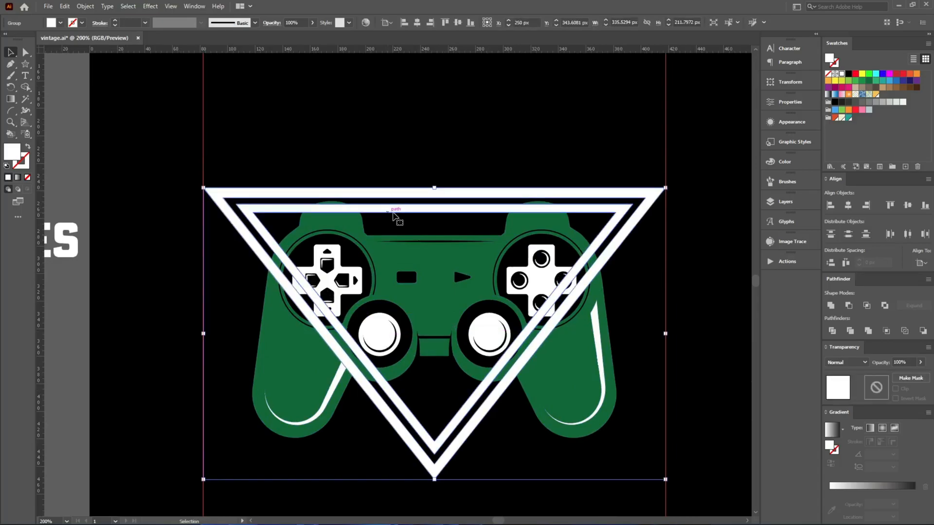
{"action": "scroll", "coordinate": [470, 195], "scroll_direction": "up", "scroll_amount": 3}
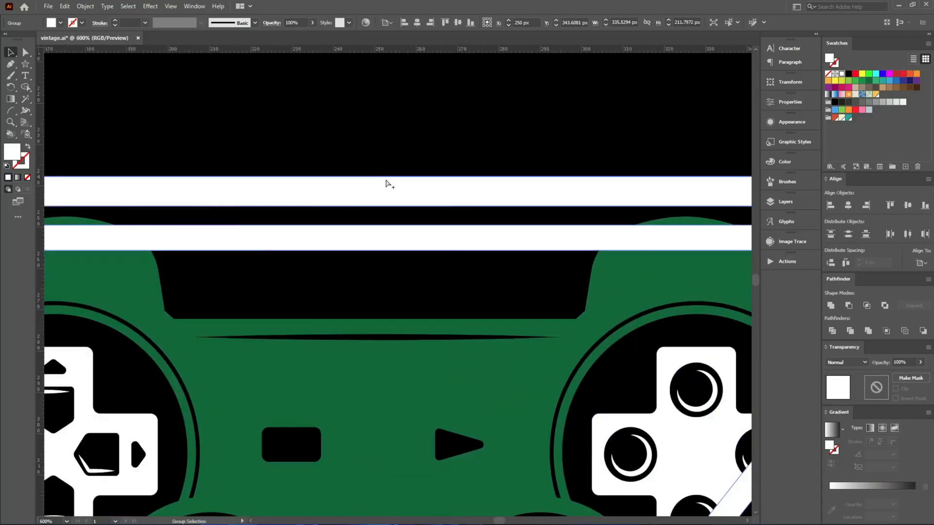
{"action": "key", "text": "ctrl+1"}
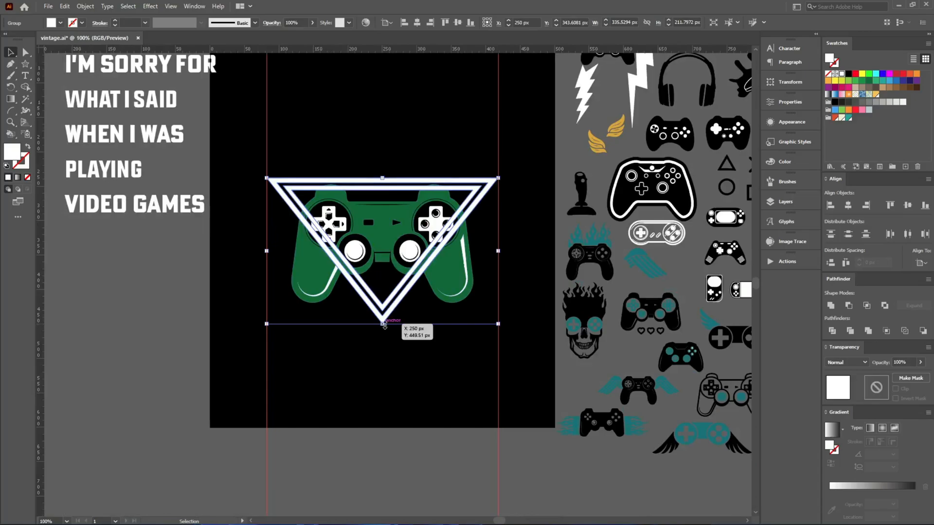
Stretch the triangle frame downward to a height of about 252 px and nudge it up, keeping it horizontally centred on the artboard
{"action": "left_click_drag", "start_coordinate": [384, 324], "coordinate": [386, 354]}
{"action": "scroll", "coordinate": [379, 169], "scroll_direction": "up", "scroll_amount": 3}
{"action": "left_click_drag", "start_coordinate": [378, 158], "coordinate": [383, 152]}
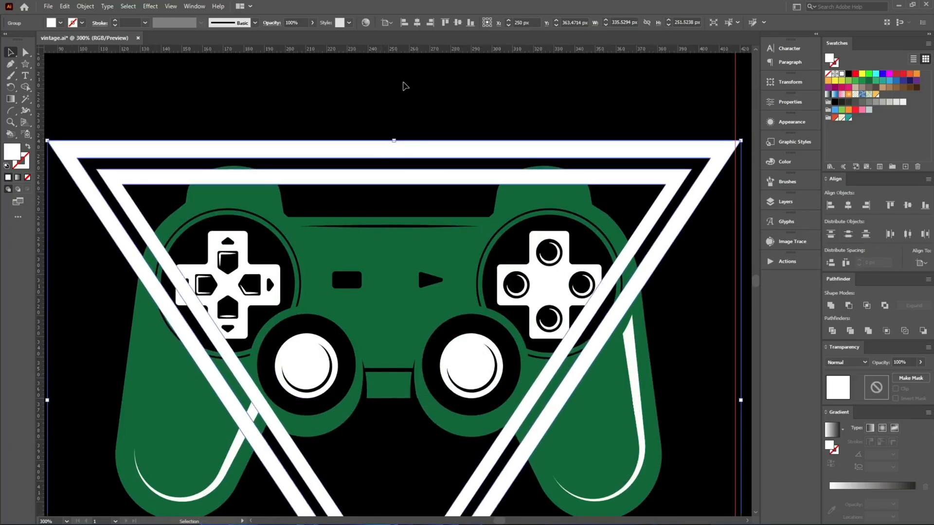
{"action": "left_click", "coordinate": [417, 23]}
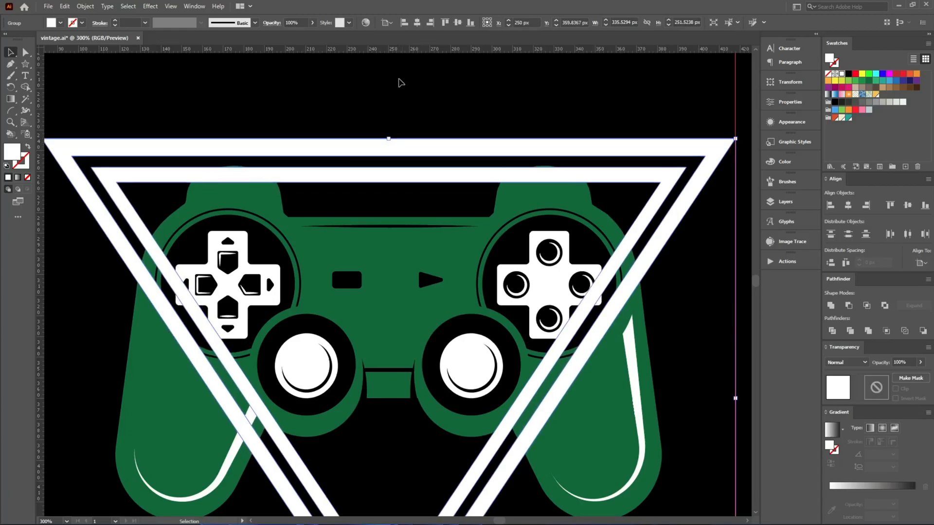
{"action": "left_click", "coordinate": [400, 84]}
Bring the green gamepad in front of the white triangle frame
{"action": "scroll", "coordinate": [291, 180], "scroll_direction": "down", "scroll_amount": 3}
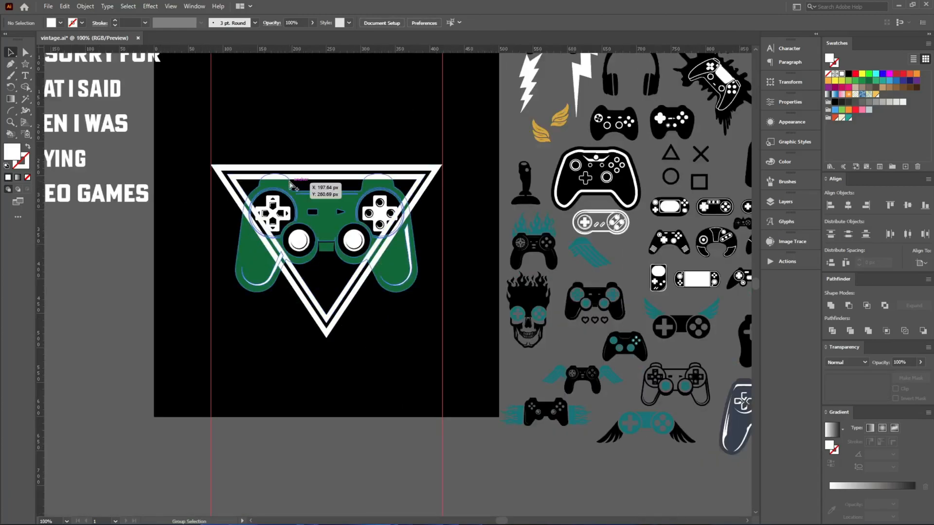
{"action": "scroll", "coordinate": [290, 181], "scroll_direction": "up", "scroll_amount": 2}
{"action": "scroll", "coordinate": [529, 221], "scroll_direction": "up", "scroll_amount": 1}
{"action": "key", "text": "a"}
{"action": "left_click", "coordinate": [381, 187]}
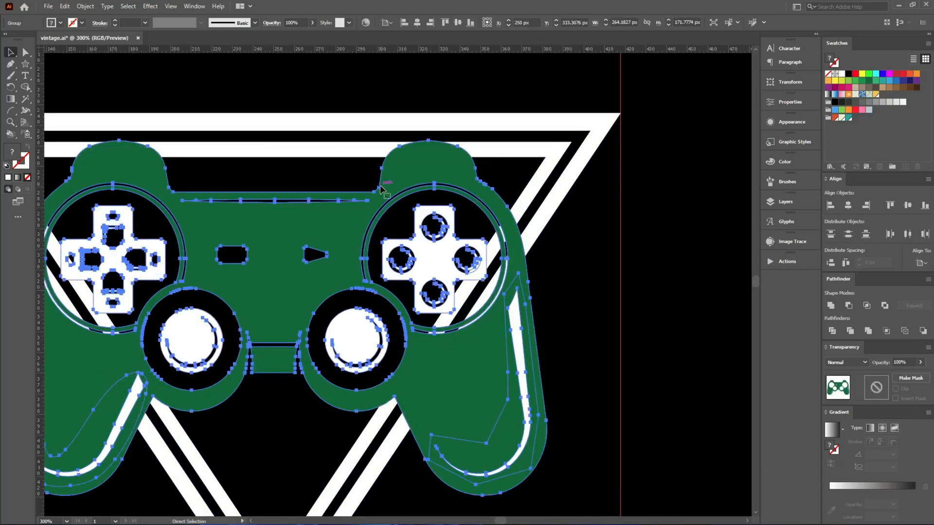
{"action": "scroll", "coordinate": [385, 192], "scroll_direction": "down", "scroll_amount": 3}
{"action": "scroll", "coordinate": [463, 249], "scroll_direction": "up", "scroll_amount": 6}
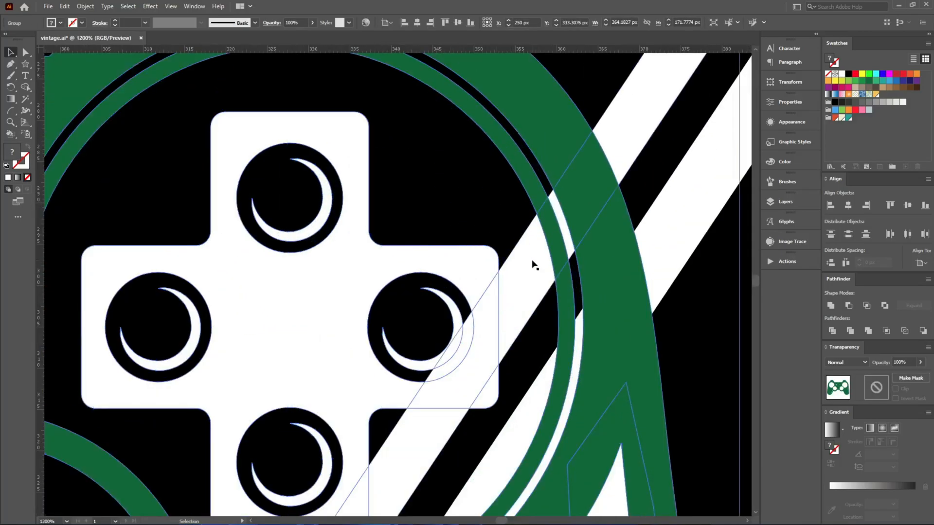
Offset the green gamepad's paths outward by 2 px and cut the resulting enlarged outlines
{"action": "left_click", "coordinate": [533, 263]}
{"action": "scroll", "coordinate": [530, 263], "scroll_direction": "down", "scroll_amount": 5}
{"action": "left_click", "coordinate": [618, 285]}
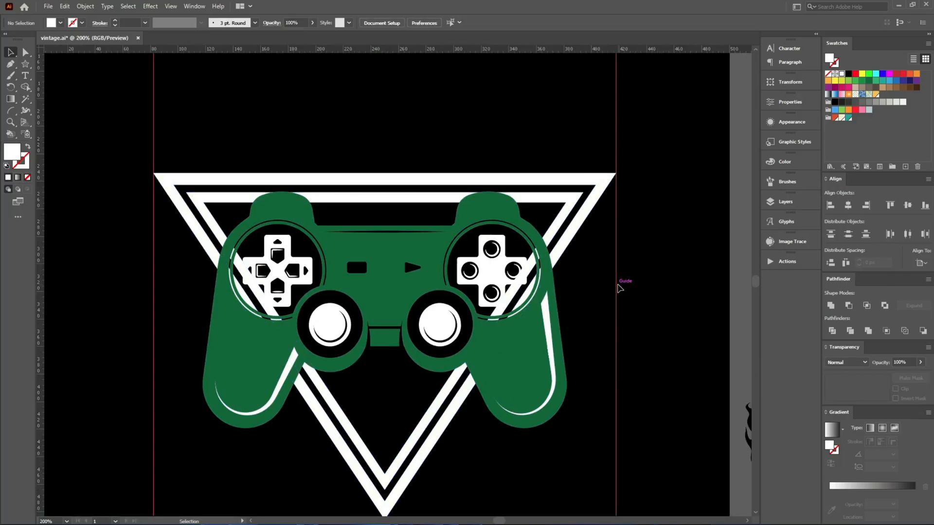
{"action": "left_click", "coordinate": [377, 259]}
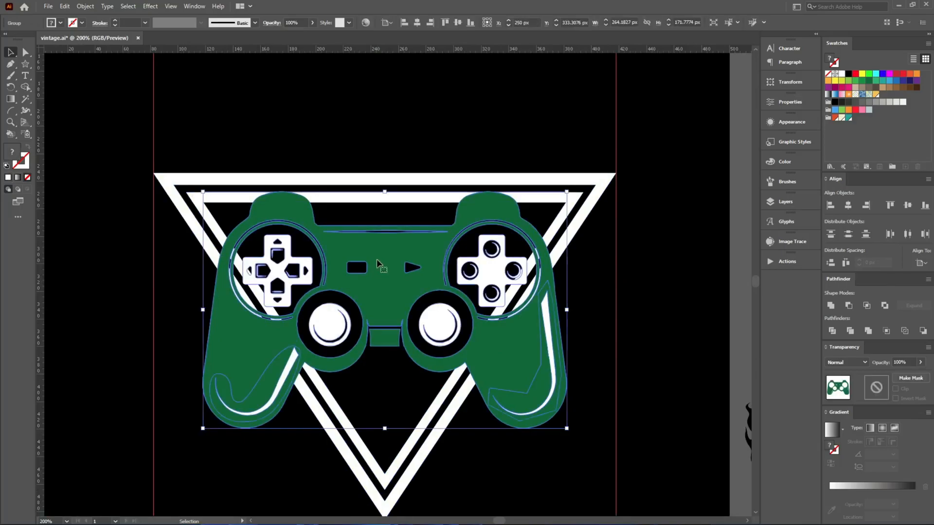
{"action": "key", "text": "ctrl"}
{"action": "key", "text": "ctrl+alt+o"}
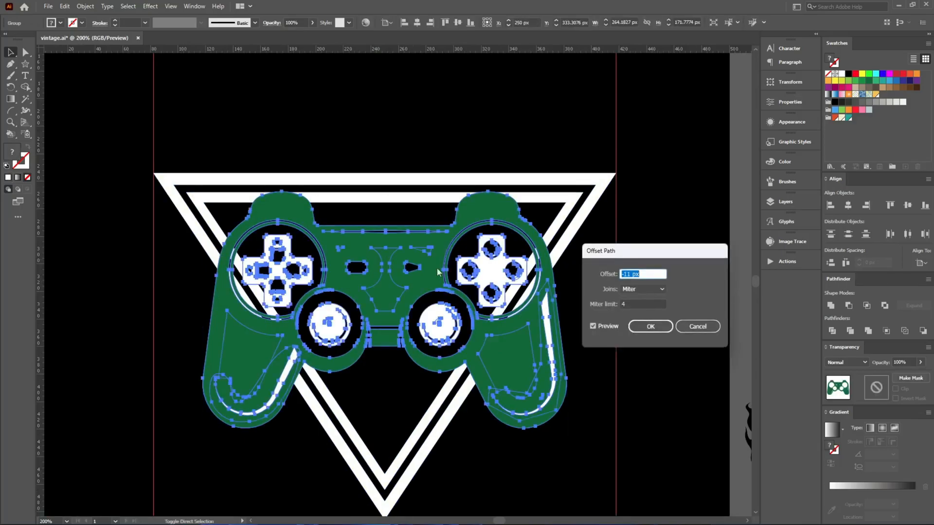
{"action": "type", "text": "1"}
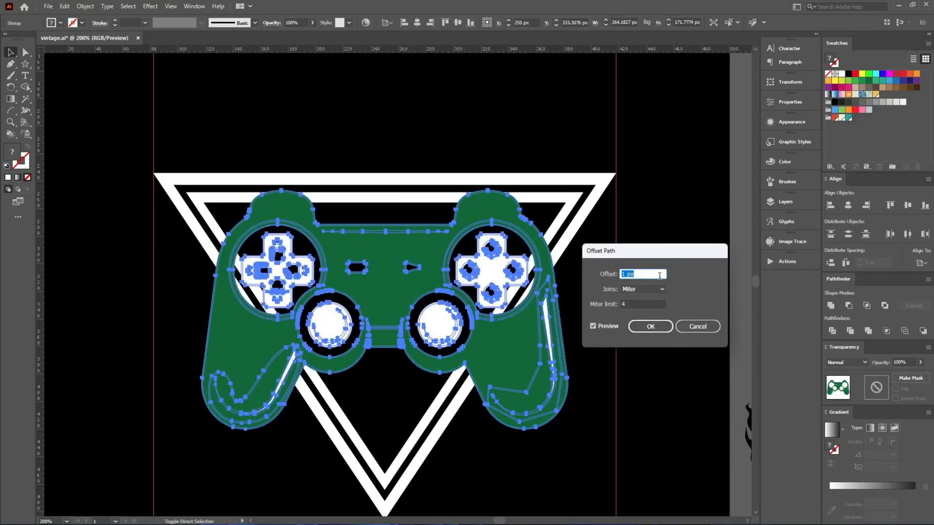
{"action": "key", "text": "Up"}
{"action": "left_click", "coordinate": [639, 326]}
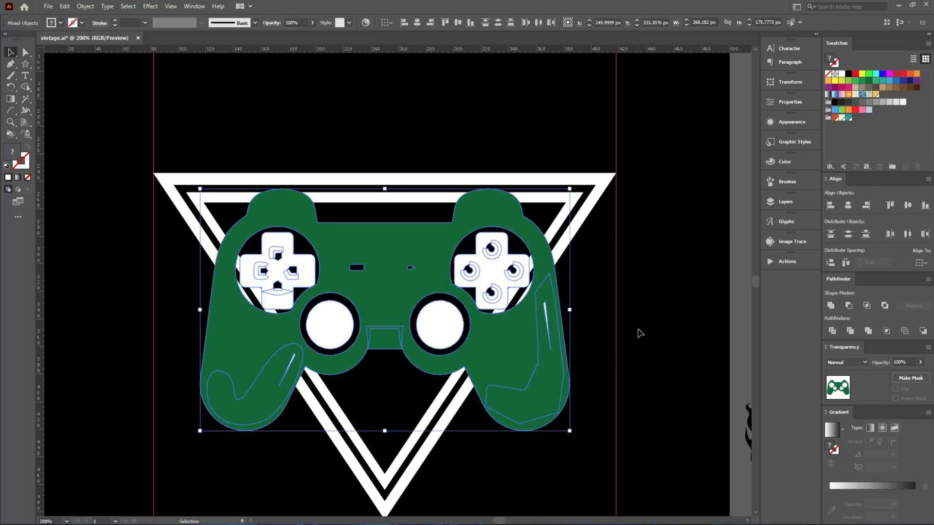
{"action": "left_click", "coordinate": [636, 325]}
Give the white triangle frame an opacity mask with clipping turned off and open the mask for editing
{"action": "left_click", "coordinate": [570, 242]}
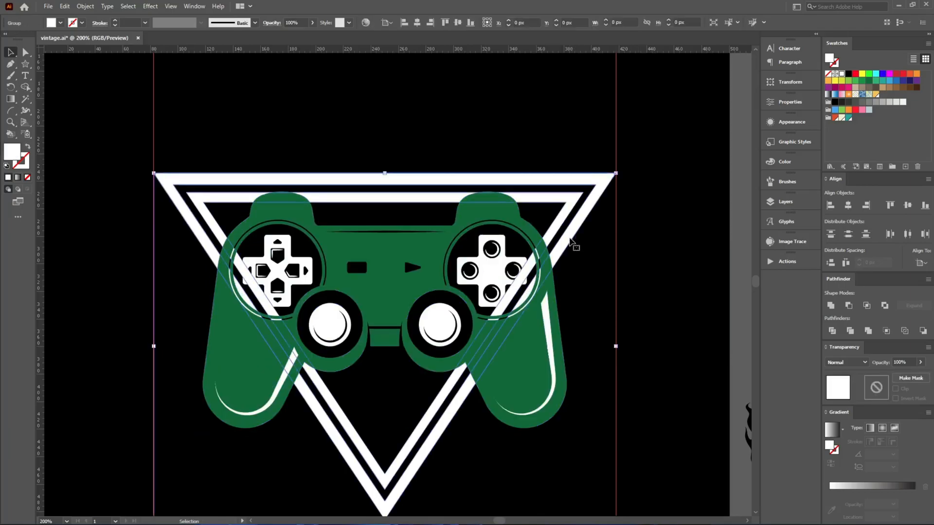
{"action": "scroll", "coordinate": [532, 196], "scroll_direction": "down", "scroll_amount": 2}
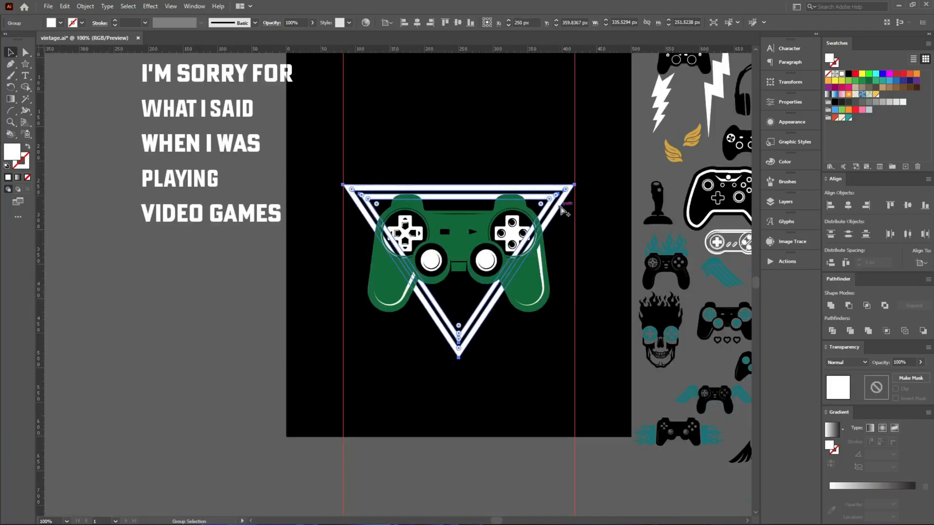
{"action": "scroll", "coordinate": [563, 210], "scroll_direction": "up", "scroll_amount": 1}
{"action": "left_click", "coordinate": [911, 378]}
{"action": "left_click", "coordinate": [903, 389]}
{"action": "left_click", "coordinate": [875, 388]}
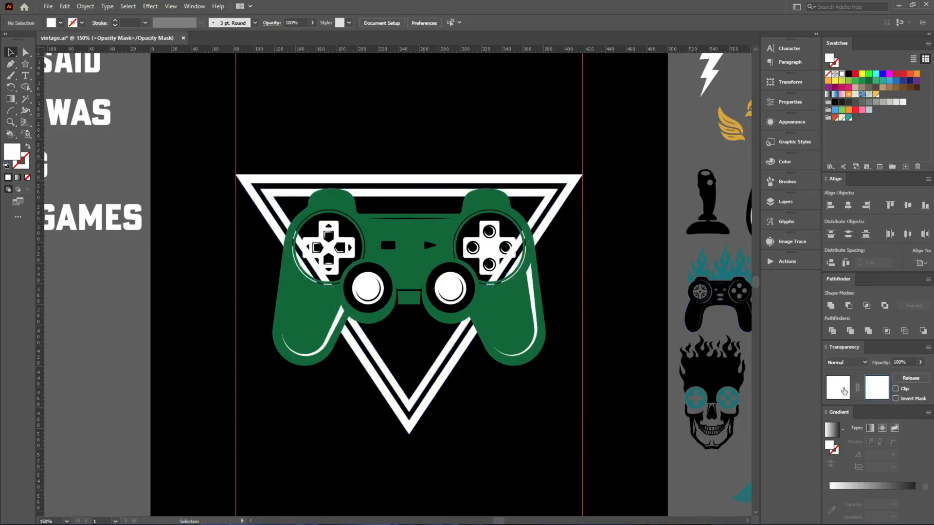
Paste the gamepad outlines in place in the opacity mask, unite them into one black silhouette, and return to the artwork
{"action": "key", "text": "ctrl+f"}
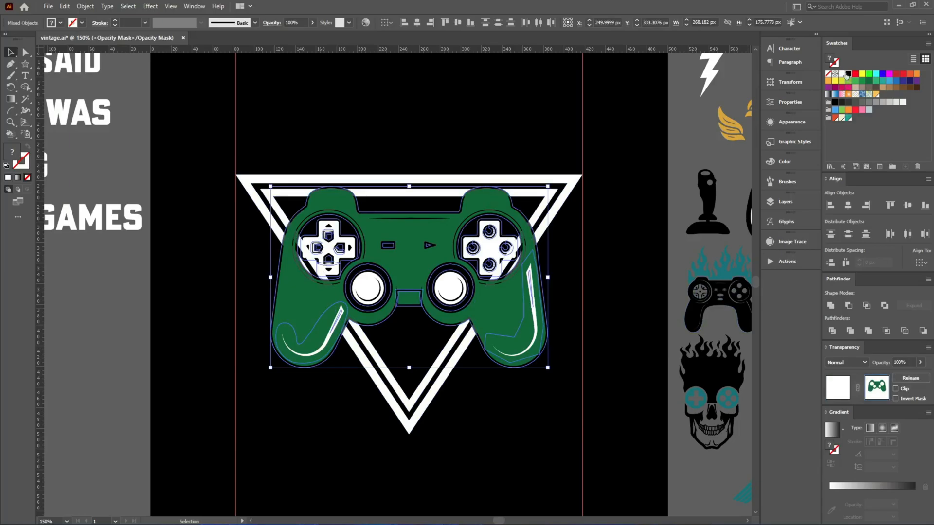
{"action": "left_click", "coordinate": [868, 331]}
{"action": "left_click", "coordinate": [832, 306]}
{"action": "scroll", "coordinate": [540, 209], "scroll_direction": "up", "scroll_amount": 4}
{"action": "scroll", "coordinate": [573, 236], "scroll_direction": "down", "scroll_amount": 3}
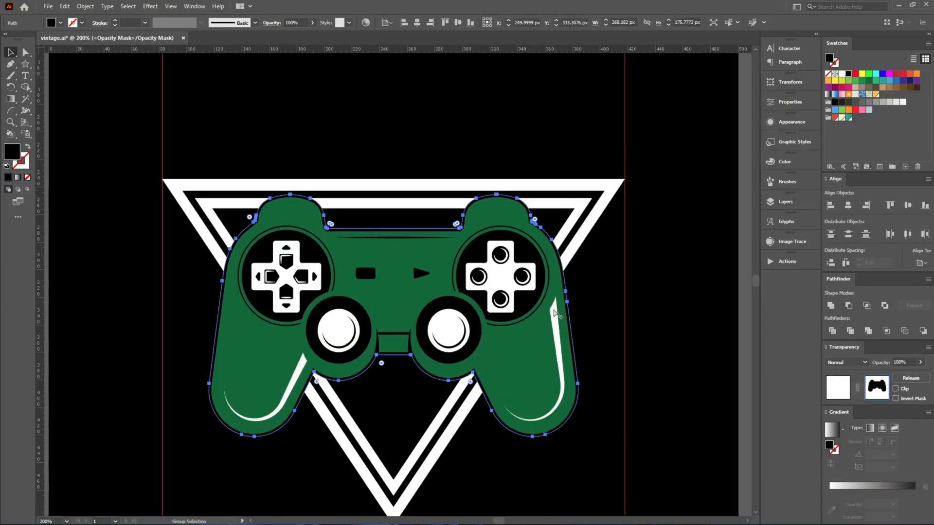
{"action": "scroll", "coordinate": [473, 431], "scroll_direction": "down", "scroll_amount": 3}
Try erasing part of the triangle frame near its lower tip and undo the erasure
{"action": "left_click_drag", "start_coordinate": [469, 458], "coordinate": [335, 381]}
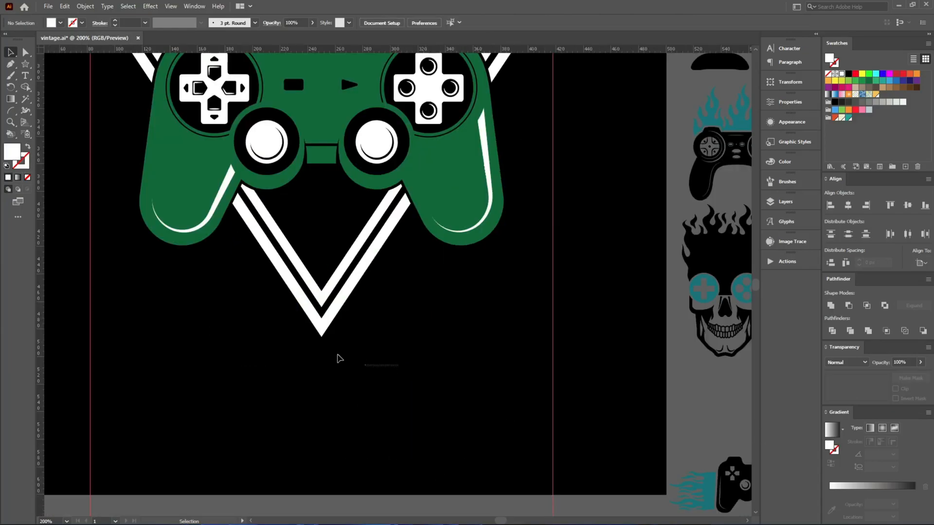
{"action": "left_click_drag", "start_coordinate": [340, 358], "coordinate": [299, 311]}
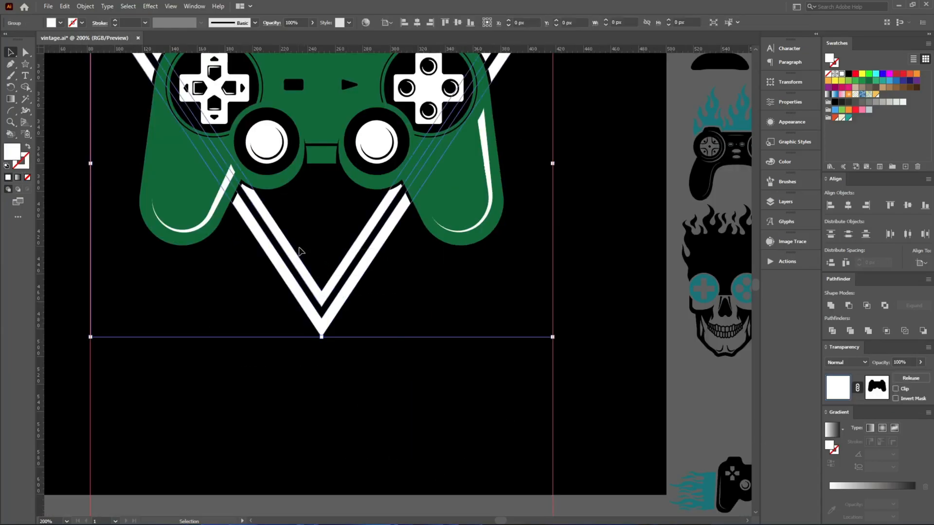
{"action": "key", "text": "shift+e"}
{"action": "mouse_move", "coordinate": [275, 298]}
{"action": "left_mouse_down"}
{"action": "mouse_move", "coordinate": [452, 203]}
{"action": "mouse_move", "coordinate": [342, 285]}
{"action": "left_mouse_up"}
{"action": "key", "text": "ctrl+z"}
Draw a closed freehand shape of about 230 × 195 px over the frame's lower part in its opacity mask and fill it black
{"action": "key", "text": "v"}
{"action": "left_click", "coordinate": [564, 380]}
{"action": "left_click_drag", "start_coordinate": [426, 371], "coordinate": [285, 255]}
{"action": "left_click", "coordinate": [877, 389]}
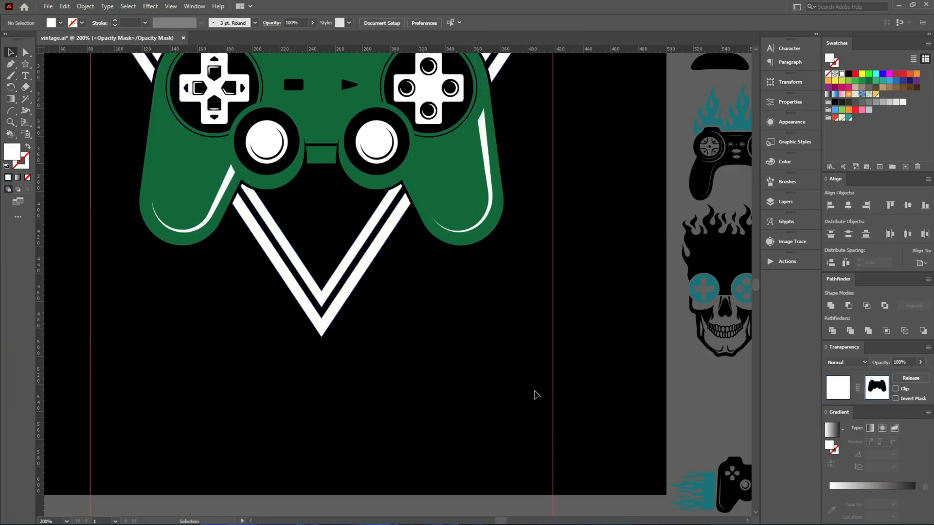
{"action": "key", "text": "b"}
{"action": "mouse_move", "coordinate": [187, 282]}
{"action": "left_mouse_down"}
{"action": "mouse_move", "coordinate": [187, 194]}
{"action": "mouse_move", "coordinate": [456, 154]}
{"action": "mouse_move", "coordinate": [228, 332]}
{"action": "mouse_move", "coordinate": [187, 279]}
{"action": "left_mouse_up"}
{"action": "left_click", "coordinate": [849, 74]}
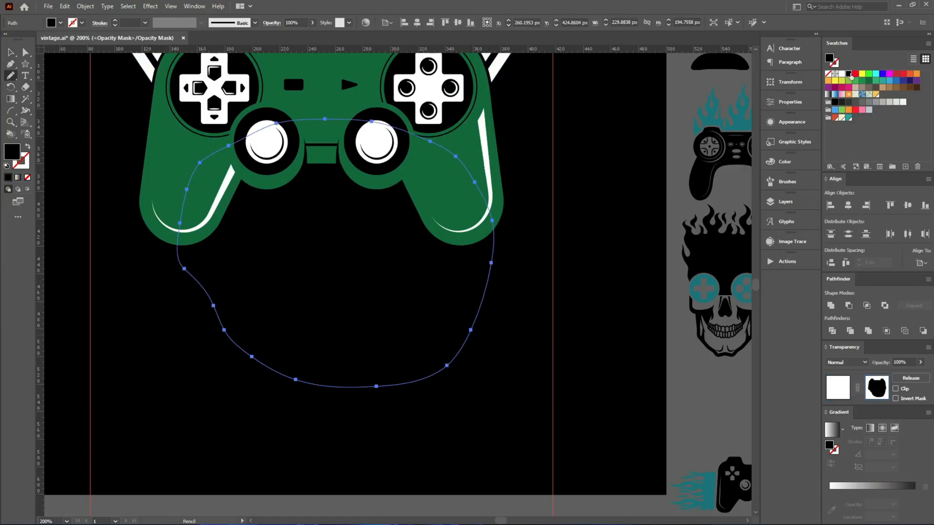
{"action": "key", "text": "v"}
{"action": "scroll", "coordinate": [440, 333], "scroll_direction": "down", "scroll_amount": 3}
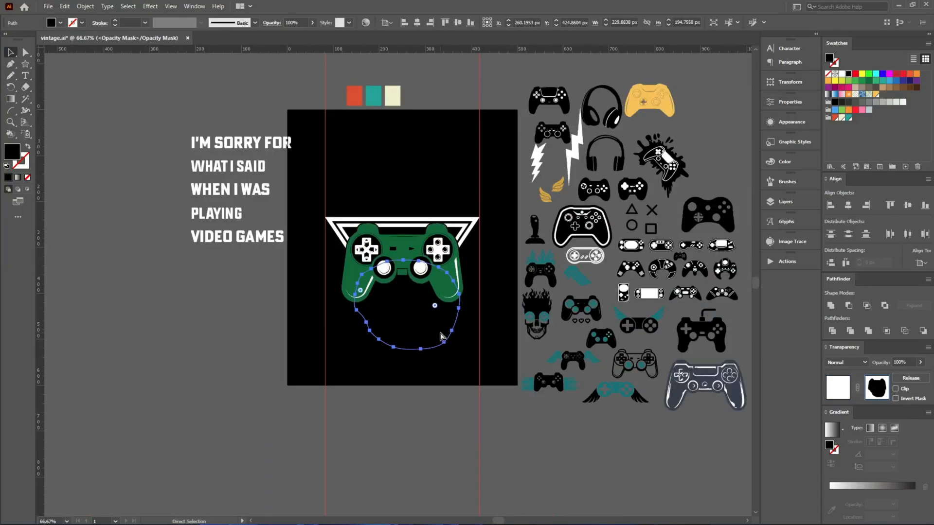
{"action": "left_click", "coordinate": [832, 390]}
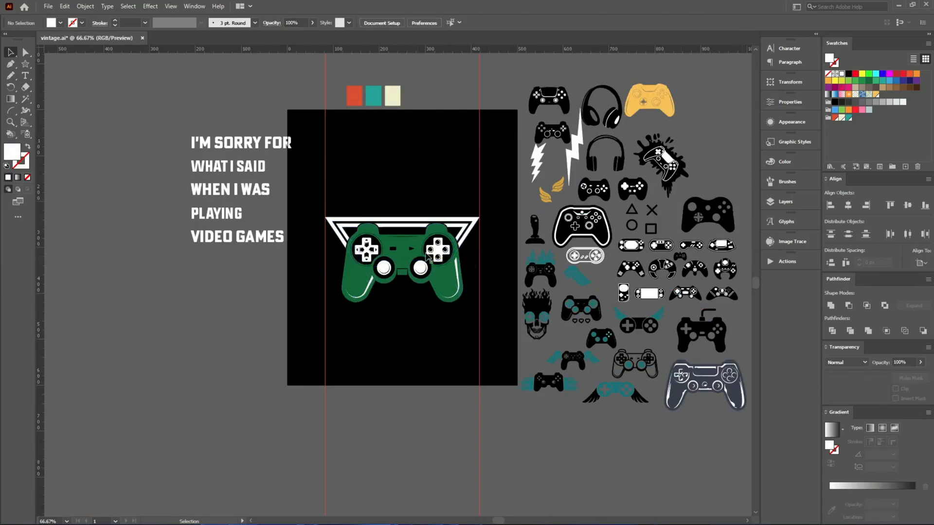
Try moving the masked triangle frame off the artboard to inspect its hidden parts, and undo the moves
{"action": "left_click_drag", "start_coordinate": [430, 333], "coordinate": [194, 384]}
{"action": "scroll", "coordinate": [122, 352], "scroll_direction": "up", "scroll_amount": 4}
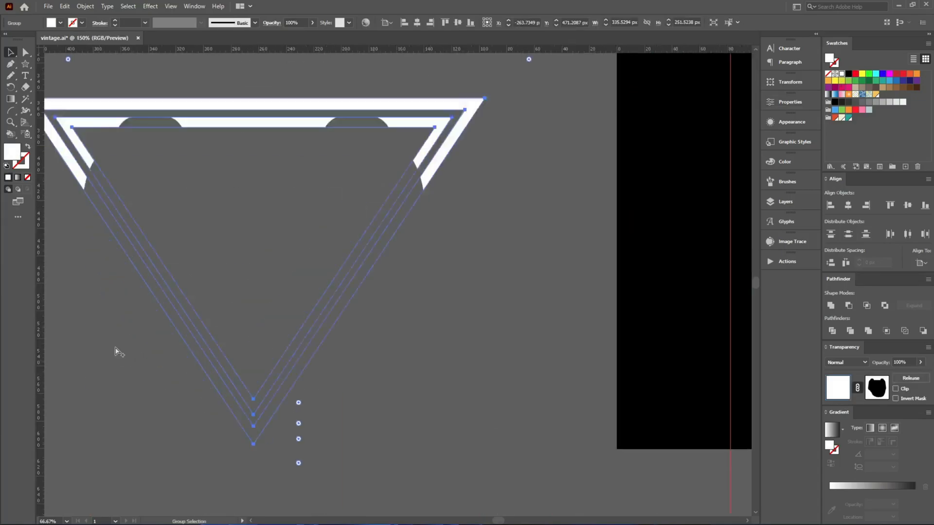
{"action": "scroll", "coordinate": [218, 351], "scroll_direction": "down", "scroll_amount": 2}
{"action": "left_click", "coordinate": [876, 392]}
{"action": "left_click_drag", "start_coordinate": [357, 378], "coordinate": [721, 381]}
{"action": "key", "text": "ctrl+z"}
{"action": "key", "text": "ctrl+z"}
{"action": "left_click", "coordinate": [274, 327]}
{"action": "scroll", "coordinate": [272, 327], "scroll_direction": "down", "scroll_amount": 3}
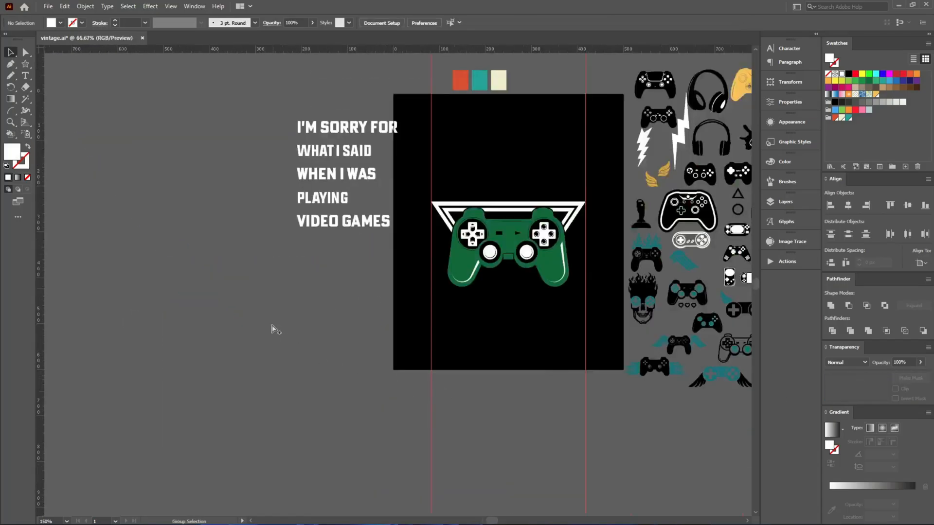
Delete the black freehand shape from the triangle frame's opacity mask and return to the artwork
{"action": "scroll", "coordinate": [412, 334], "scroll_direction": "up", "scroll_amount": 2}
{"action": "left_click", "coordinate": [439, 320]}
{"action": "scroll", "coordinate": [439, 319], "scroll_direction": "up", "scroll_amount": 2}
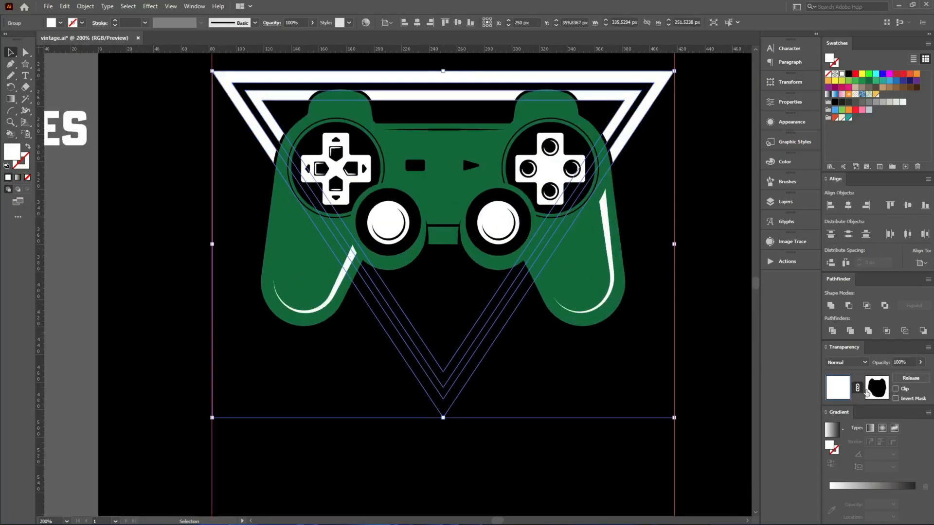
{"action": "left_click", "coordinate": [876, 393]}
{"action": "key", "text": "Delete"}
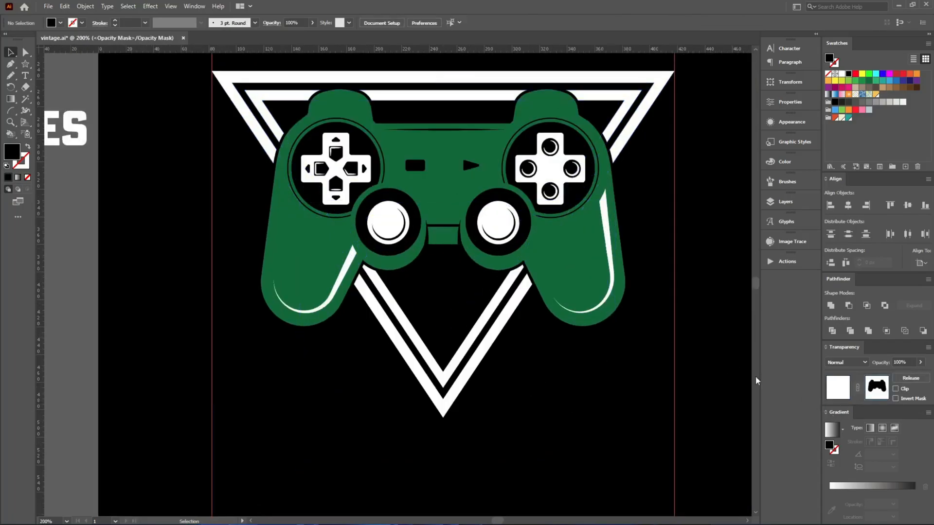
{"action": "left_click", "coordinate": [837, 396]}
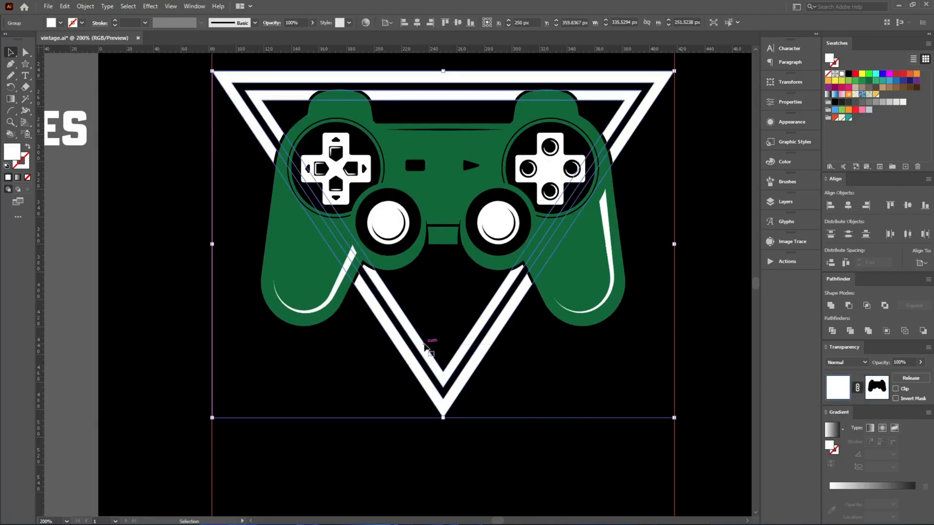
Erase a rectangular area over the triangle frame's lower part, leaving a frame about 80 px high behind the gamepad
{"action": "key", "text": "shift+e"}
{"action": "mouse_move", "coordinate": [681, 468]}
{"action": "left_mouse_down"}
{"action": "mouse_move", "coordinate": [240, 246]}
{"action": "mouse_move", "coordinate": [219, 182]}
{"action": "left_mouse_up"}
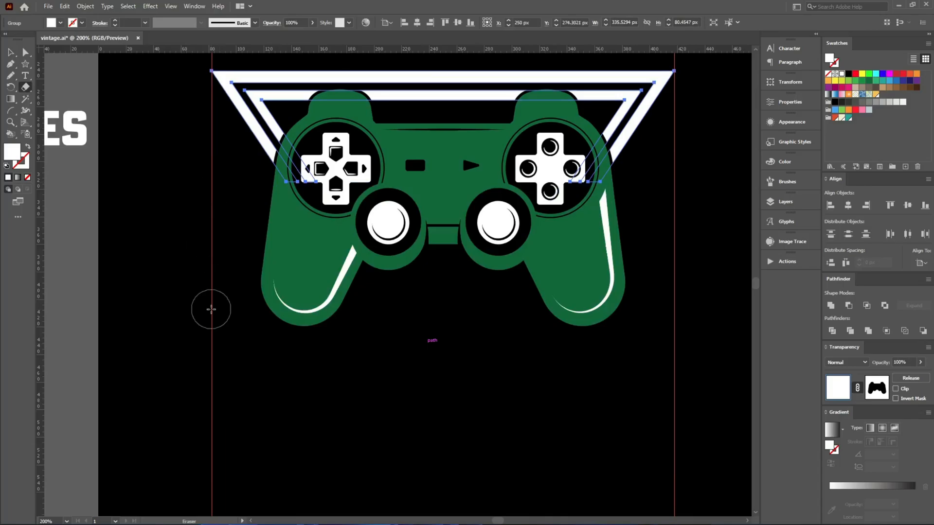
{"action": "key", "text": "v"}
{"action": "scroll", "coordinate": [402, 367], "scroll_direction": "down", "scroll_amount": 2}
{"action": "scroll", "coordinate": [402, 367], "scroll_direction": "up", "scroll_amount": 1}
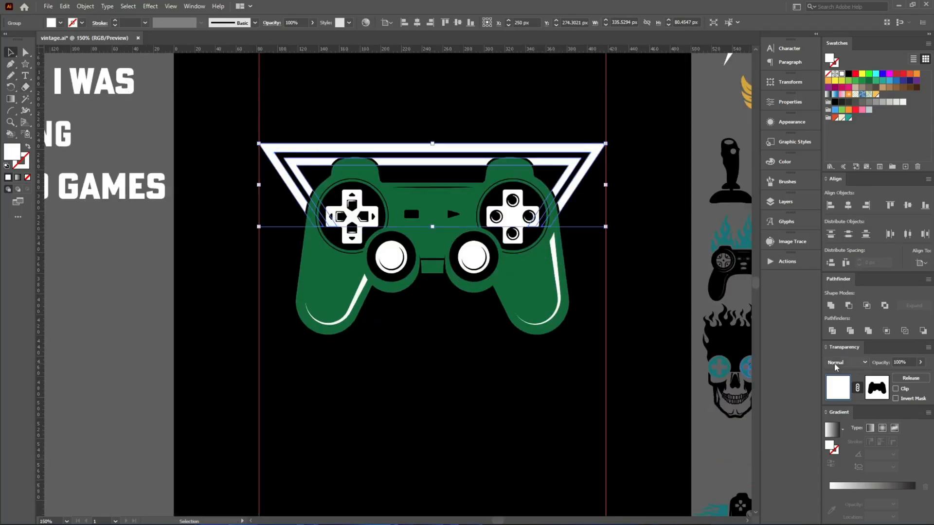
{"action": "left_click", "coordinate": [335, 381]}
{"action": "scroll", "coordinate": [334, 388], "scroll_direction": "down", "scroll_amount": 1}
{"action": "scroll", "coordinate": [306, 391], "scroll_direction": "up", "scroll_amount": 1}
Sketch a curved line and a straight line below it with the Paintbrush, both spanning the guides above the triangle frame
{"action": "key", "text": "b"}
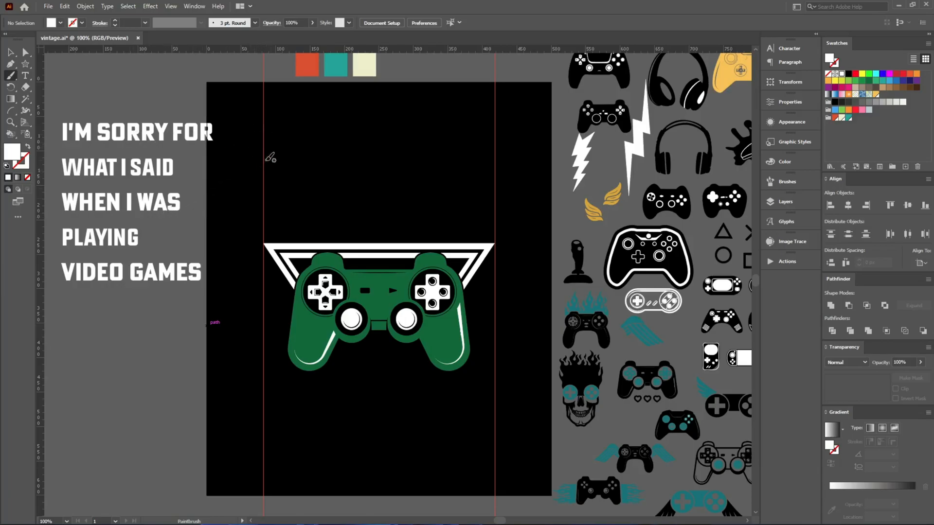
{"action": "mouse_move", "coordinate": [264, 165]}
{"action": "left_mouse_down"}
{"action": "mouse_move", "coordinate": [357, 134]}
{"action": "mouse_move", "coordinate": [471, 134]}
{"action": "mouse_move", "coordinate": [495, 160]}
{"action": "left_mouse_up"}
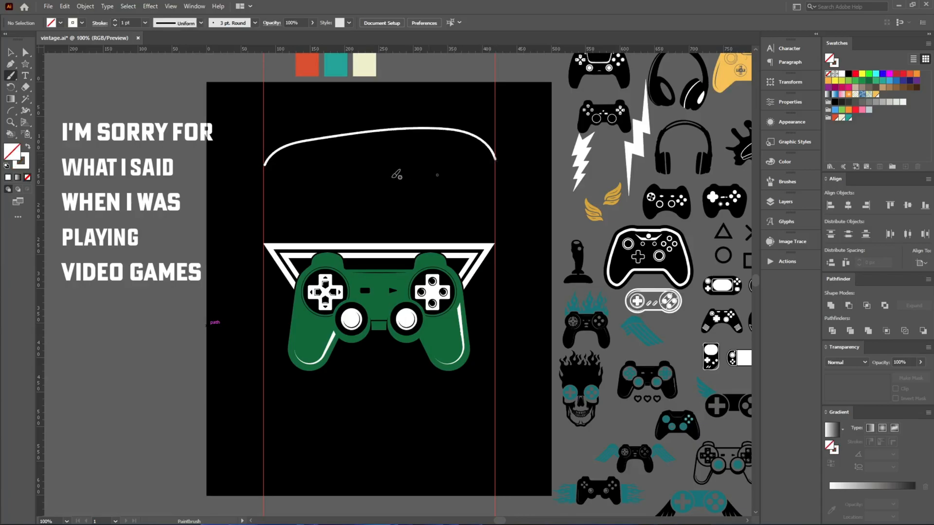
{"action": "left_click_drag", "start_coordinate": [266, 179], "coordinate": [495, 183]}
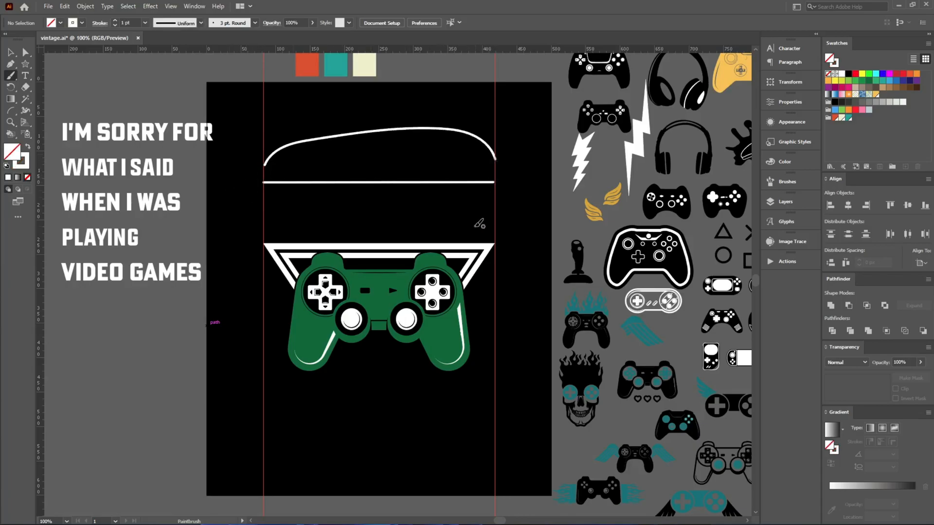
Sketch a long narrow box with a line inside it directly above the triangle frame, spanning the guides
{"action": "scroll", "coordinate": [308, 238], "scroll_direction": "up", "scroll_amount": 1}
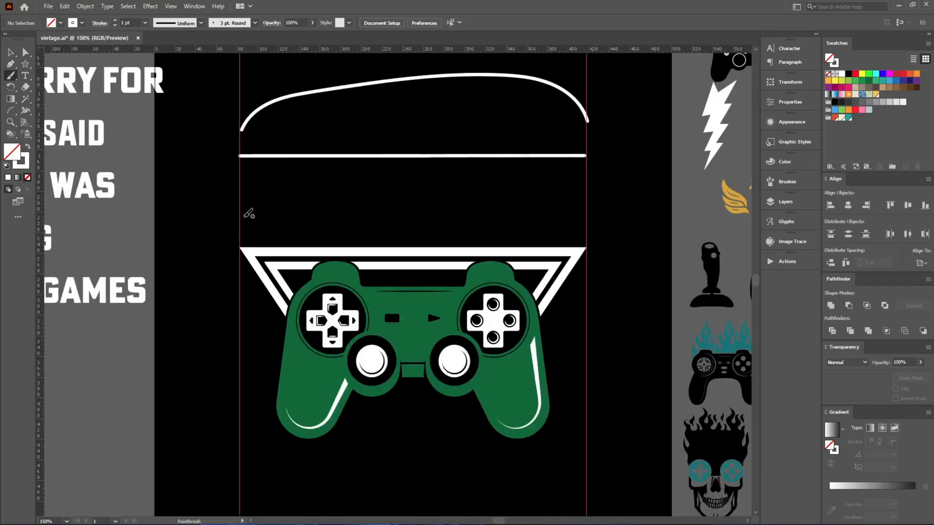
{"action": "mouse_move", "coordinate": [239, 209]}
{"action": "left_mouse_down"}
{"action": "mouse_move", "coordinate": [591, 208]}
{"action": "mouse_move", "coordinate": [595, 232]}
{"action": "mouse_move", "coordinate": [239, 236]}
{"action": "mouse_move", "coordinate": [241, 206]}
{"action": "mouse_move", "coordinate": [261, 211]}
{"action": "mouse_move", "coordinate": [249, 223]}
{"action": "mouse_move", "coordinate": [568, 220]}
{"action": "left_mouse_up"}
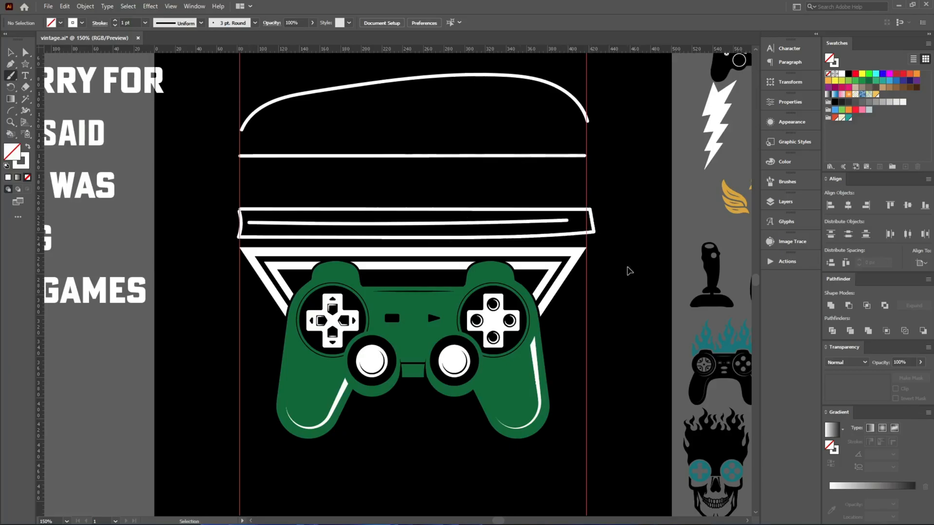
{"action": "scroll", "coordinate": [633, 282], "scroll_direction": "down", "scroll_amount": 1}
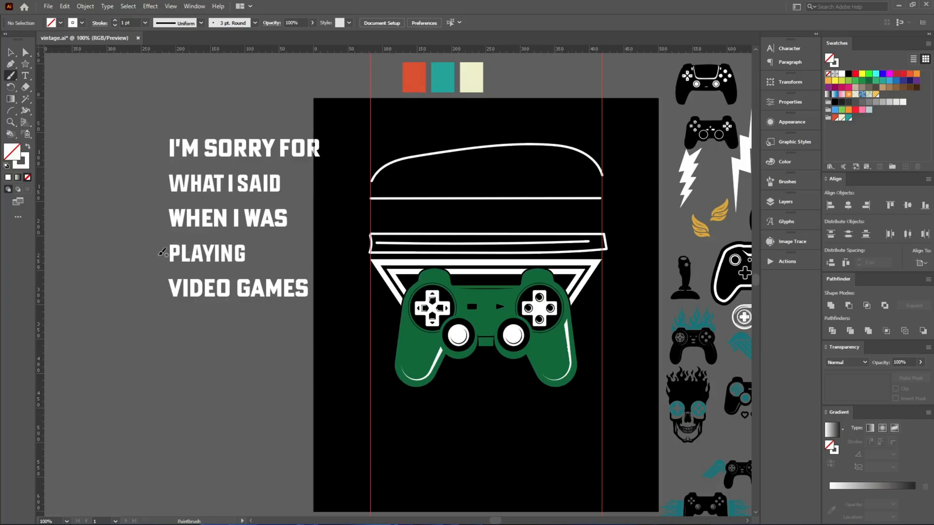
Mark the first three lines of the quote with freehand brush strokes, undoing the stroke at the PLAYING line
{"action": "mouse_move", "coordinate": [119, 260]}
{"action": "left_mouse_down"}
{"action": "mouse_move", "coordinate": [183, 244]}
{"action": "mouse_move", "coordinate": [209, 250]}
{"action": "left_mouse_up"}
{"action": "key", "text": "ctrl+z"}
{"action": "mouse_move", "coordinate": [137, 146]}
{"action": "left_mouse_down"}
{"action": "mouse_move", "coordinate": [168, 153]}
{"action": "mouse_move", "coordinate": [230, 129]}
{"action": "left_mouse_up"}
{"action": "left_click_drag", "start_coordinate": [141, 191], "coordinate": [208, 166]}
{"action": "left_click_drag", "start_coordinate": [140, 212], "coordinate": [211, 187]}
Sketch a wide box of about 348 × 93 px below the gamepad with the Paintbrush, spanning the guides
{"action": "mouse_move", "coordinate": [293, 259]}
{"action": "left_mouse_down"}
{"action": "mouse_move", "coordinate": [220, 228]}
{"action": "mouse_move", "coordinate": [197, 181]}
{"action": "left_mouse_up"}
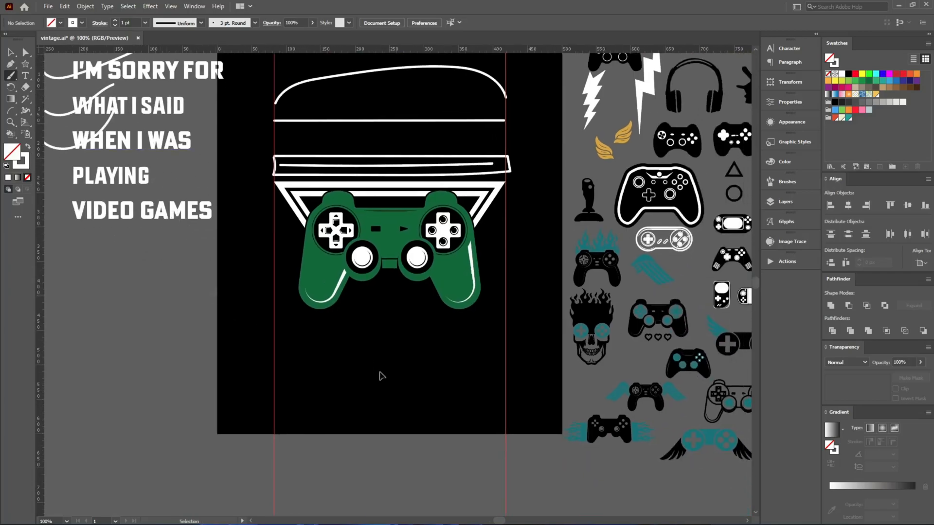
{"action": "scroll", "coordinate": [382, 376], "scroll_direction": "up", "scroll_amount": 1}
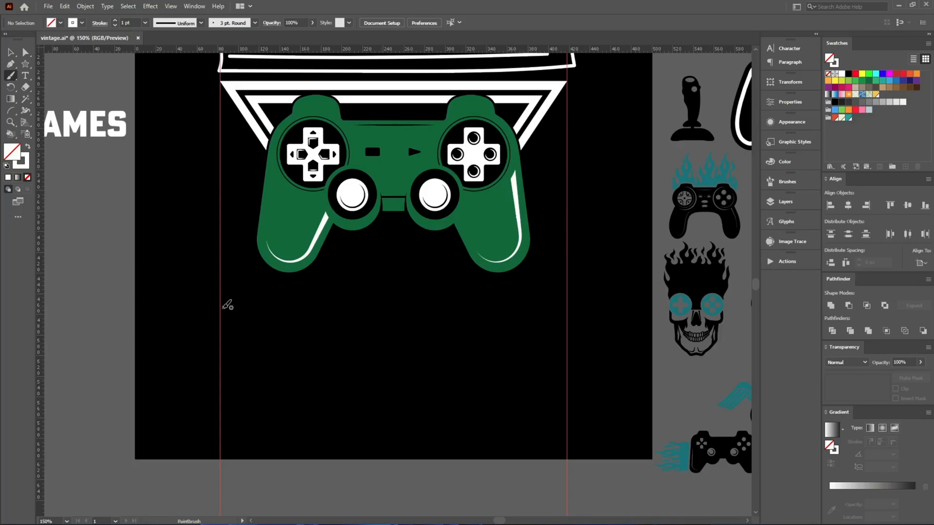
{"action": "mouse_move", "coordinate": [222, 309]}
{"action": "left_mouse_down"}
{"action": "mouse_move", "coordinate": [573, 303]}
{"action": "mouse_move", "coordinate": [573, 388]}
{"action": "mouse_move", "coordinate": [256, 397]}
{"action": "mouse_move", "coordinate": [214, 378]}
{"action": "left_mouse_up"}
{"action": "left_click_drag", "start_coordinate": [218, 329], "coordinate": [218, 308]}
{"action": "key", "text": "v"}
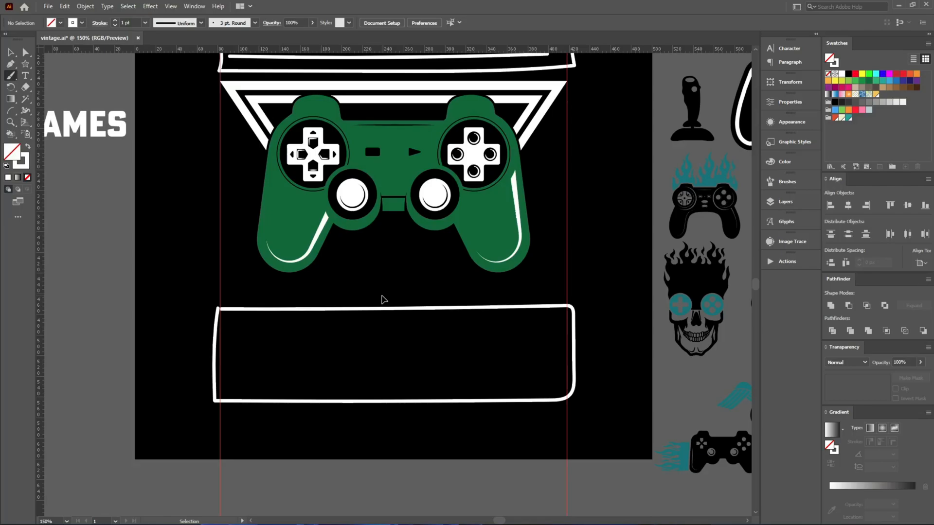
Move the sketched box straight up so it sits just beneath the gamepad, and switch back to the Paintbrush
{"action": "scroll", "coordinate": [382, 298], "scroll_direction": "up", "scroll_amount": 1}
{"action": "key", "text": "v"}
{"action": "left_click", "coordinate": [407, 314]}
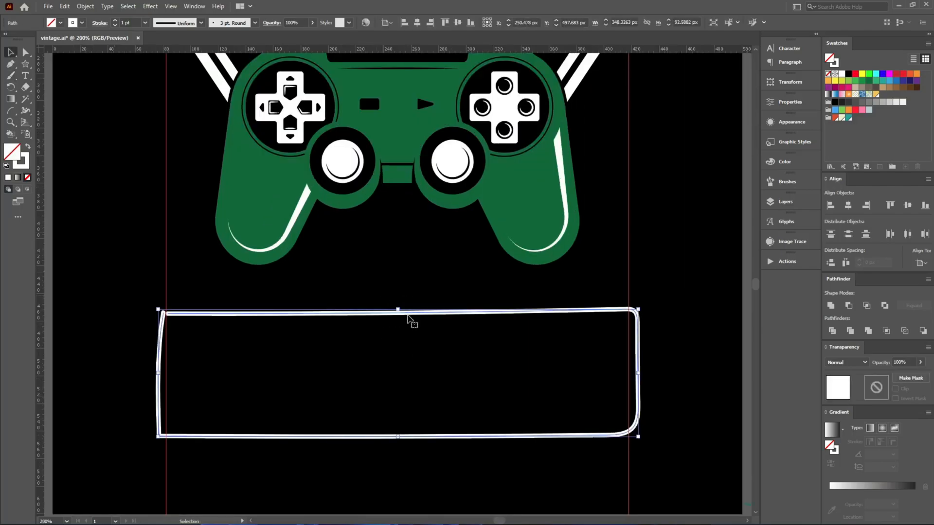
{"action": "left_click_drag", "start_coordinate": [408, 314], "coordinate": [408, 281]}
{"action": "left_click", "coordinate": [412, 331]}
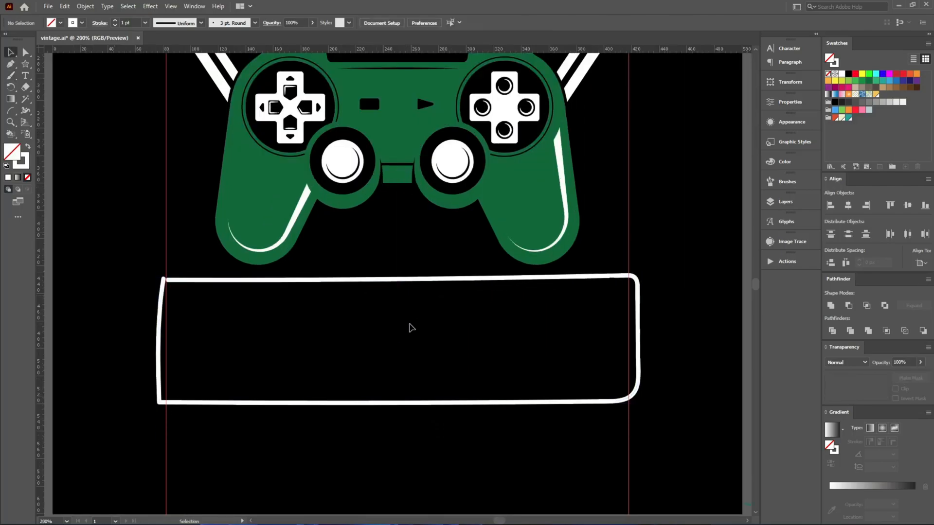
{"action": "key", "text": "b"}
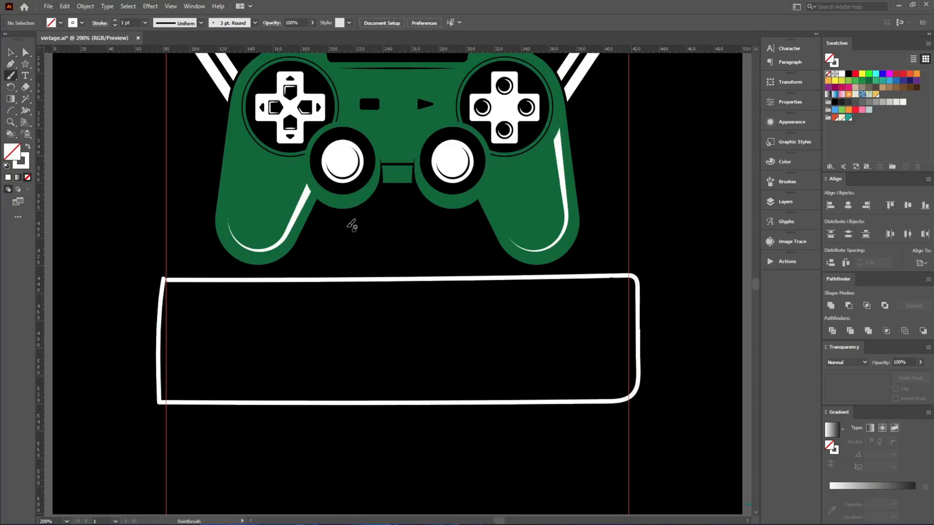
Sketch a small box between the gamepad's grips and place a copy of the whole layout sketch left of the artboard
{"action": "scroll", "coordinate": [358, 228], "scroll_direction": "up", "scroll_amount": 2}
{"action": "mouse_move", "coordinate": [263, 203]}
{"action": "left_mouse_down"}
{"action": "mouse_move", "coordinate": [634, 191]}
{"action": "mouse_move", "coordinate": [658, 294]}
{"action": "mouse_move", "coordinate": [219, 294]}
{"action": "mouse_move", "coordinate": [225, 209]}
{"action": "mouse_move", "coordinate": [289, 197]}
{"action": "mouse_move", "coordinate": [265, 204]}
{"action": "left_mouse_up"}
{"action": "key", "text": "v"}
{"action": "key", "text": "ctrl+1"}
{"action": "scroll", "coordinate": [469, 292], "scroll_direction": "down", "scroll_amount": 1}
{"action": "mouse_move", "coordinate": [465, 363]}
{"action": "left_mouse_down"}
{"action": "mouse_move", "coordinate": [379, 162]}
{"action": "mouse_move", "coordinate": [398, 124]}
{"action": "left_mouse_up"}
{"action": "mouse_move", "coordinate": [445, 233]}
{"action": "left_mouse_down"}
{"action": "mouse_move", "coordinate": [193, 360]}
{"action": "mouse_move", "coordinate": [148, 362]}
{"action": "mouse_move", "coordinate": [160, 338]}
{"action": "mouse_move", "coordinate": [176, 332]}
{"action": "left_mouse_up"}
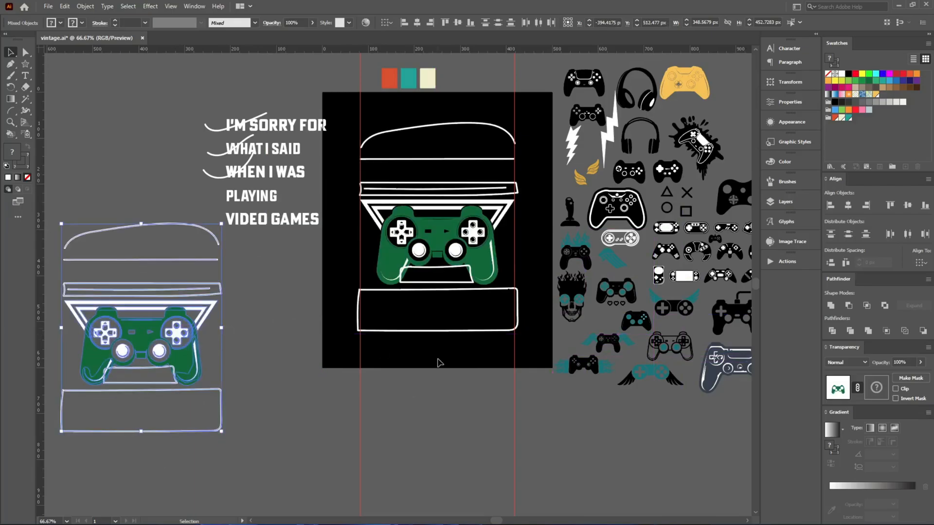
Delete the sketch lines from the artboard, keeping the gamepad and triangle frame, and remove the brush marks over the quote
{"action": "left_click", "coordinate": [418, 241]}
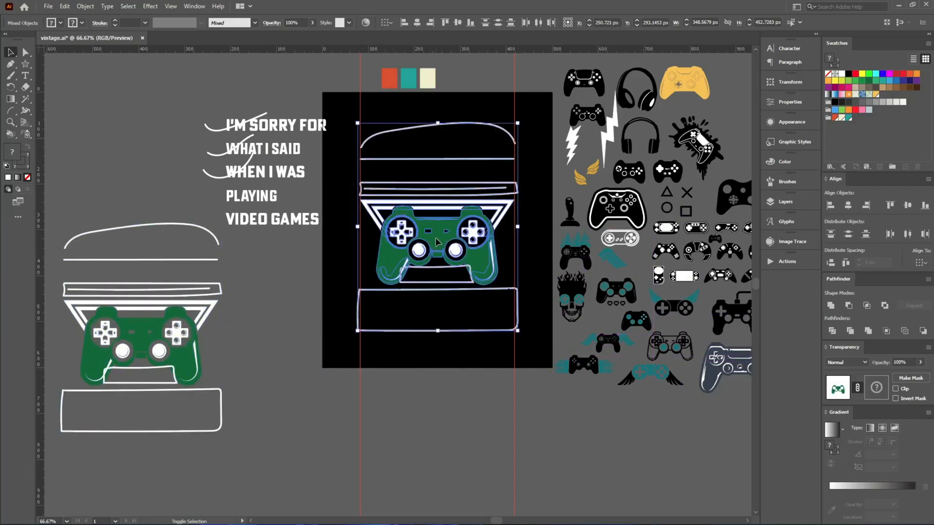
{"action": "left_click", "coordinate": [436, 239], "text": "shift"}
{"action": "left_click", "coordinate": [387, 202], "text": "shift"}
{"action": "key", "text": "Delete"}
{"action": "mouse_move", "coordinate": [419, 346]}
{"action": "left_mouse_down"}
{"action": "mouse_move", "coordinate": [385, 170]}
{"action": "mouse_move", "coordinate": [385, 180]}
{"action": "left_mouse_up"}
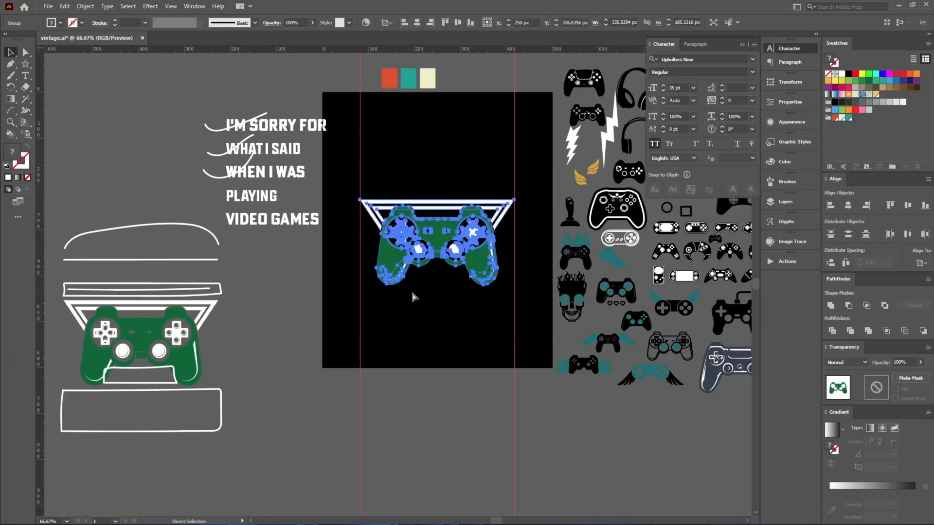
{"action": "key", "text": "v"}
{"action": "left_click", "coordinate": [207, 182]}
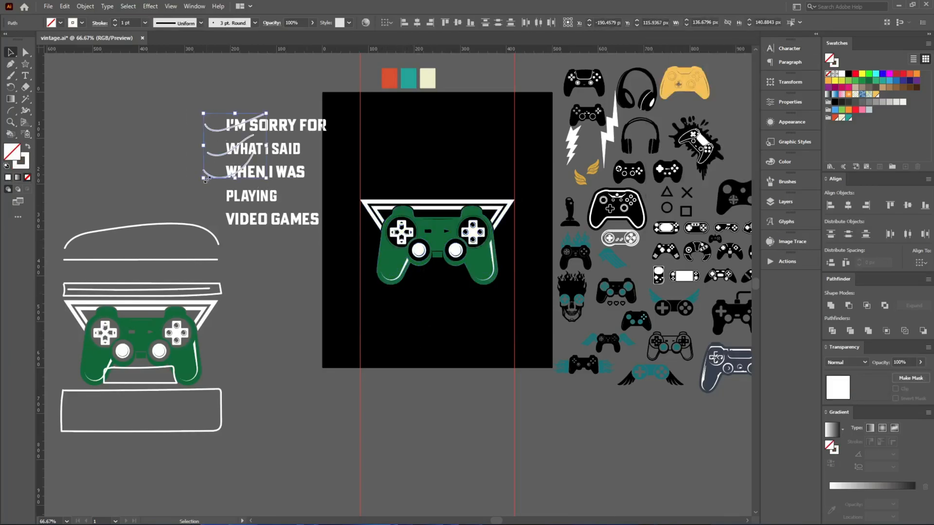
Place the I'M SORRY FOR line as outlines centred near the artboard's upper edge and scale it proportionally to span both guides
{"action": "left_click_drag", "start_coordinate": [272, 131], "coordinate": [407, 133]}
{"action": "right_click", "coordinate": [409, 128]}
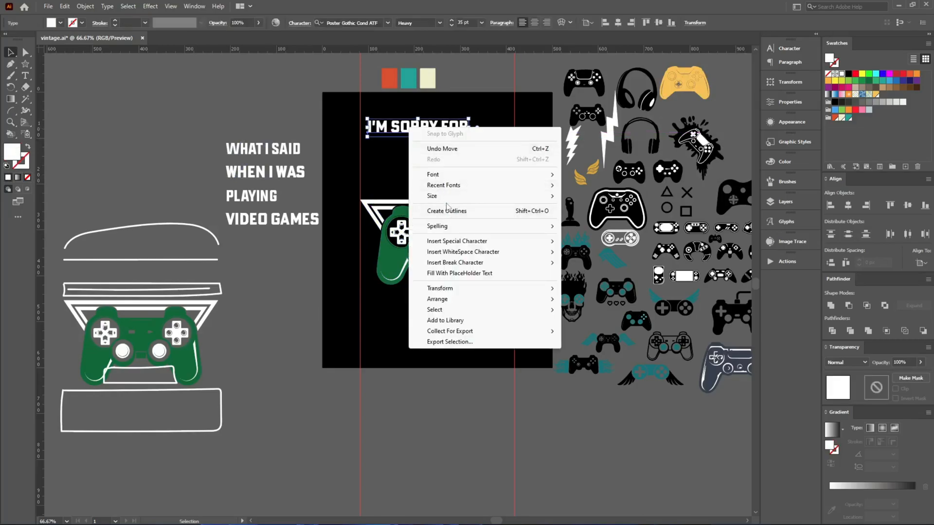
{"action": "left_click", "coordinate": [447, 210]}
{"action": "scroll", "coordinate": [480, 175], "scroll_direction": "up", "scroll_amount": 2}
{"action": "left_click", "coordinate": [418, 23]}
{"action": "left_click_drag", "start_coordinate": [441, 100], "coordinate": [411, 218]}
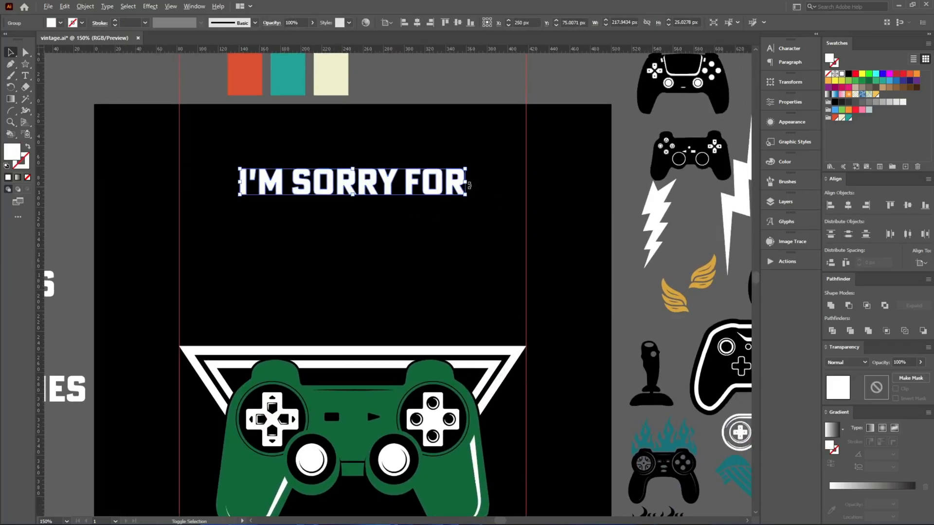
{"action": "left_click_drag", "start_coordinate": [467, 183], "coordinate": [526, 187]}
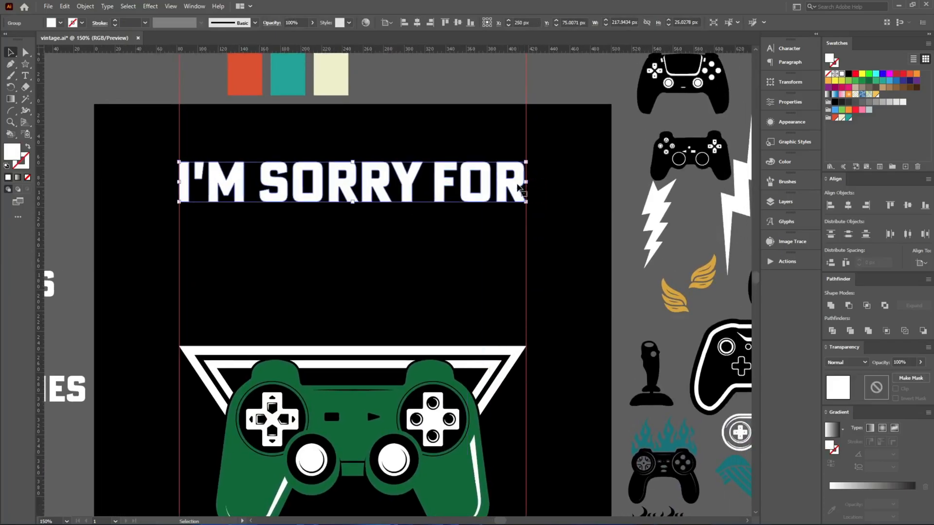
{"action": "key", "text": "ctrl"}
{"action": "key", "text": "ctrl+alt+shift+w"}
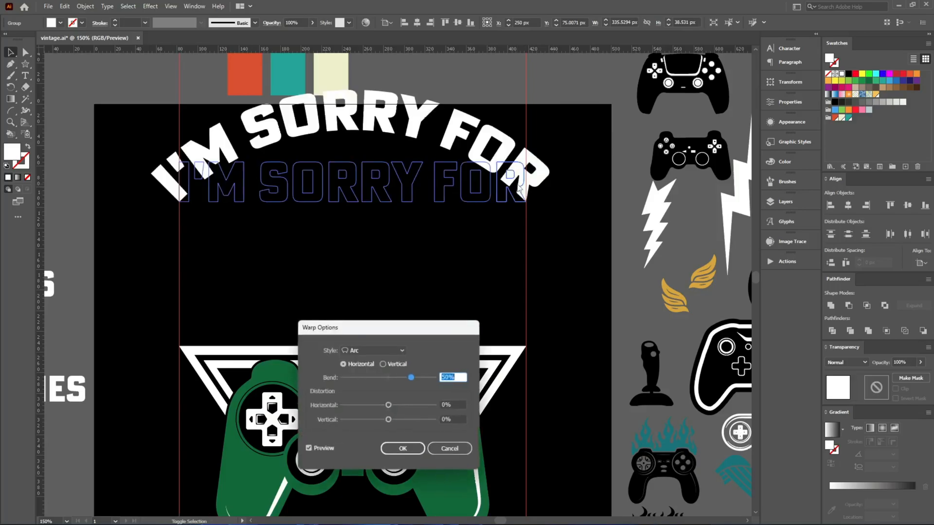
{"action": "key", "text": "Escape"}
Apply a horizontal Arc warp effect with a bend of about 30% to the I'M SORRY FOR line
{"action": "left_click", "coordinate": [153, 6]}
{"action": "mouse_move", "coordinate": [194, 131]}
{"action": "left_click", "coordinate": [272, 130]}
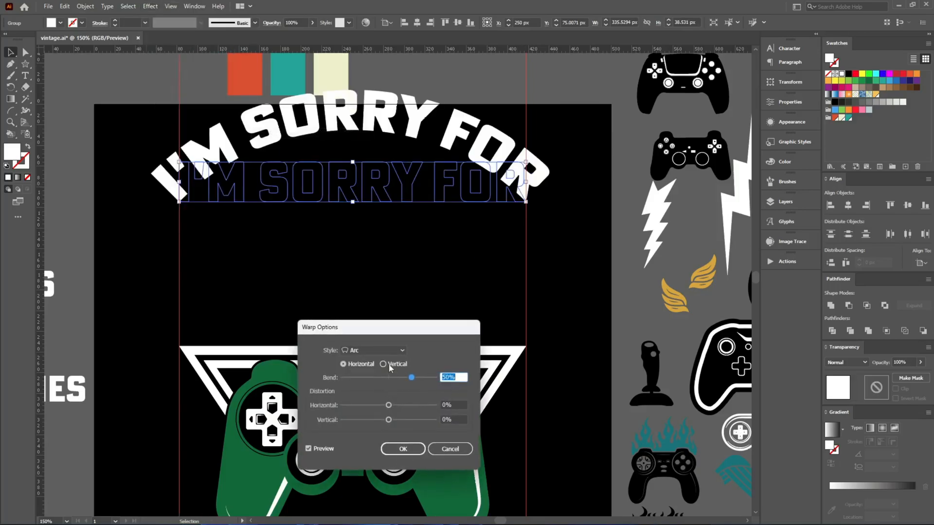
{"action": "scroll", "coordinate": [460, 377], "scroll_direction": "down", "scroll_amount": 19}
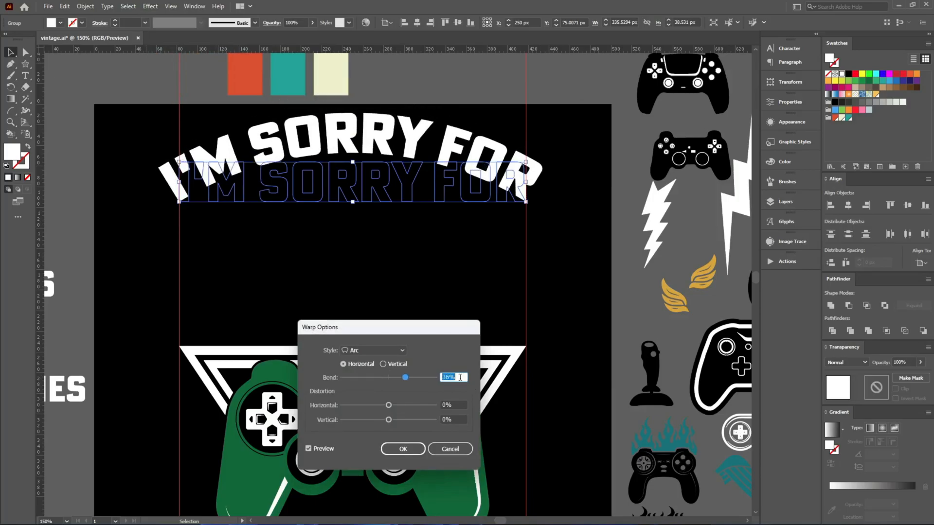
{"action": "scroll", "coordinate": [460, 378], "scroll_direction": "up", "scroll_amount": 2}
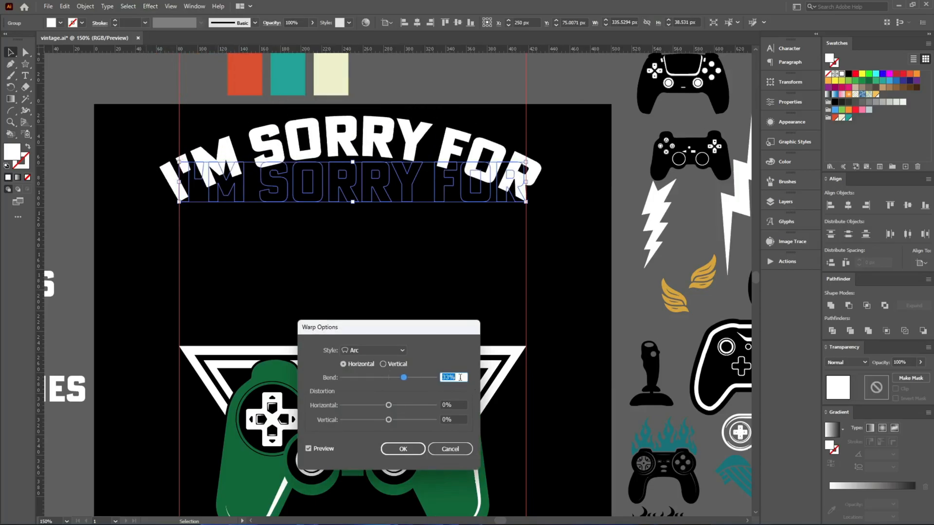
{"action": "scroll", "coordinate": [460, 383], "scroll_direction": "down", "scroll_amount": 1}
{"action": "left_click", "coordinate": [398, 454]}
Expand the appearance of the arched I'M SORRY FOR text and scale it down proportionally to fit between the guides
{"action": "key", "text": "a"}
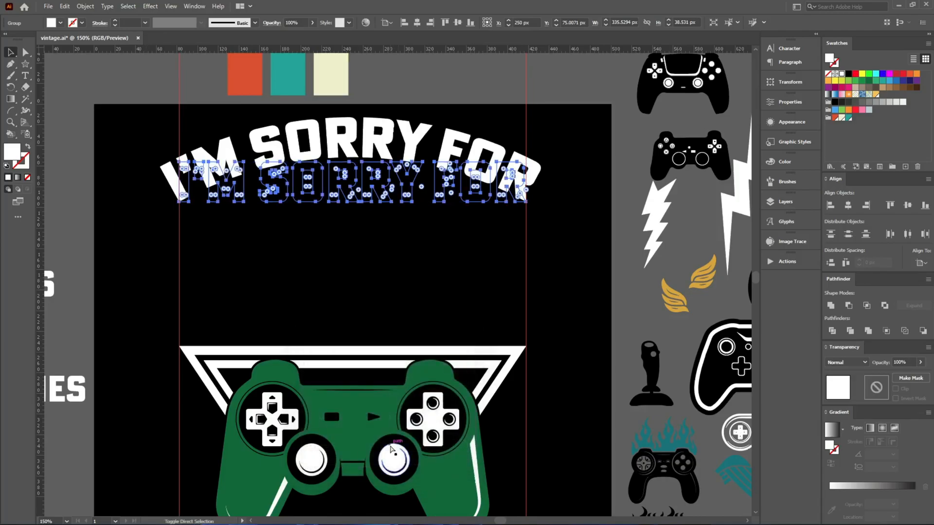
{"action": "key", "text": "v"}
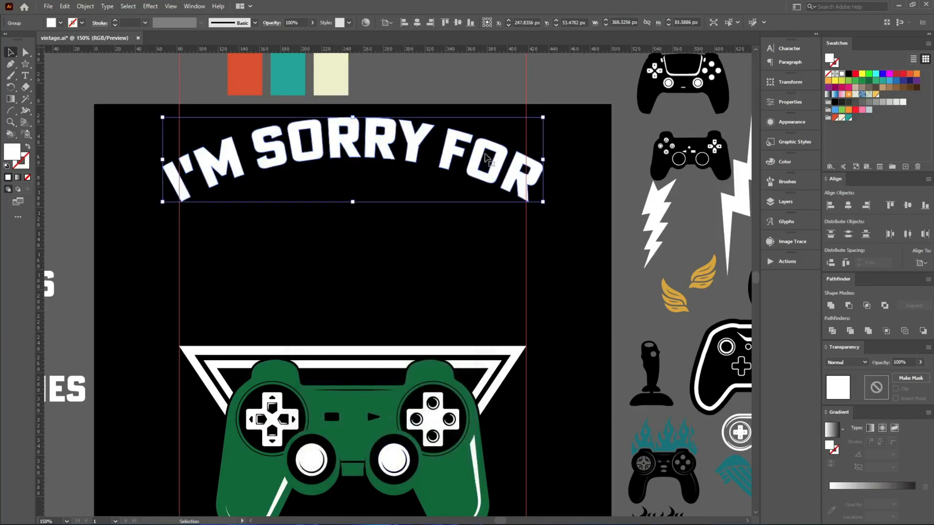
{"action": "left_click_drag", "start_coordinate": [543, 161], "coordinate": [525, 159]}
{"action": "left_click", "coordinate": [397, 241]}
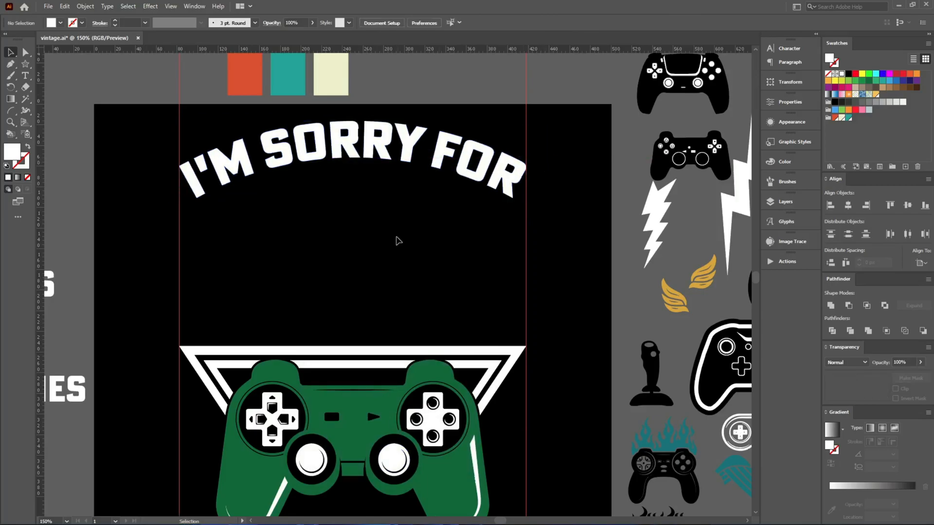
Place the WHAT I SAID line as centred outlines beneath the arched text and scale it proportionally to span the guides
{"action": "scroll", "coordinate": [346, 240], "scroll_direction": "down", "scroll_amount": 3}
{"action": "scroll", "coordinate": [316, 249], "scroll_direction": "up", "scroll_amount": 1}
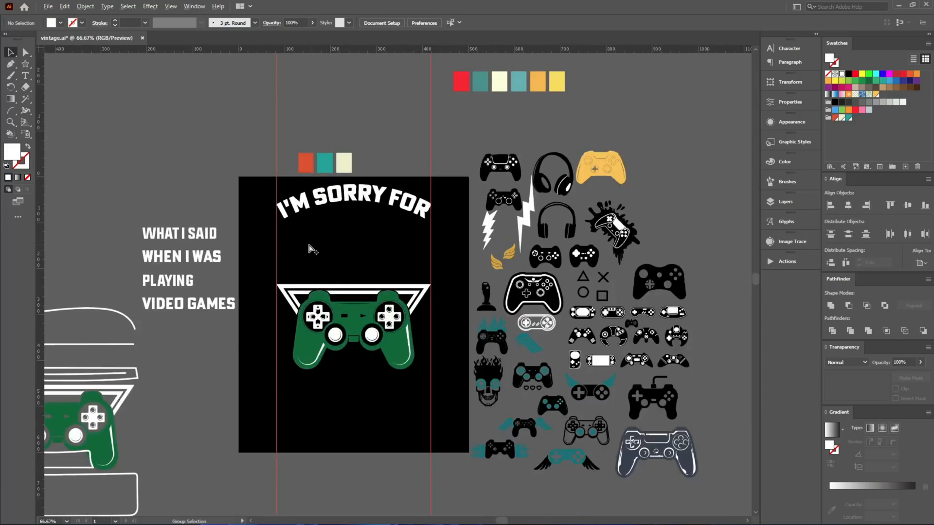
{"action": "scroll", "coordinate": [290, 237], "scroll_direction": "up", "scroll_amount": 2}
{"action": "left_click_drag", "start_coordinate": [192, 237], "coordinate": [568, 237]}
{"action": "right_click", "coordinate": [564, 242]}
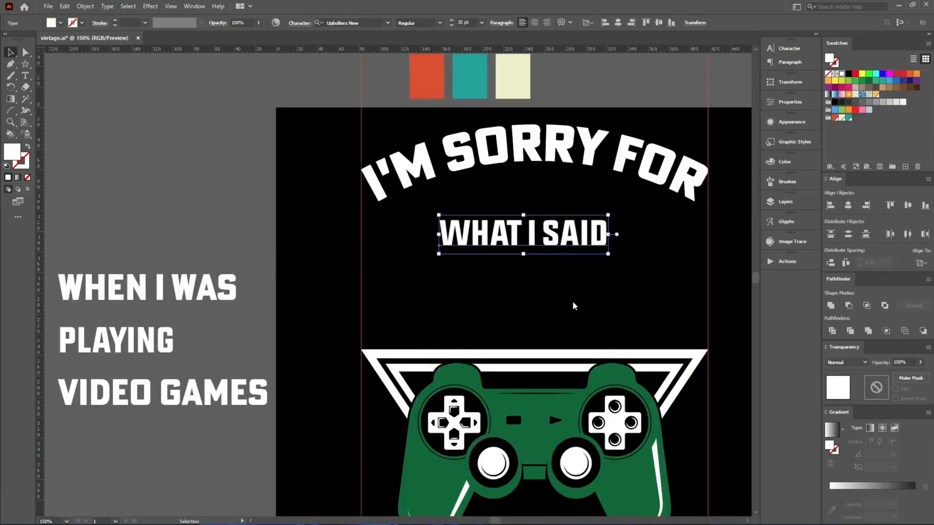
{"action": "left_click", "coordinate": [586, 325]}
{"action": "scroll", "coordinate": [558, 317], "scroll_direction": "right", "scroll_amount": 3}
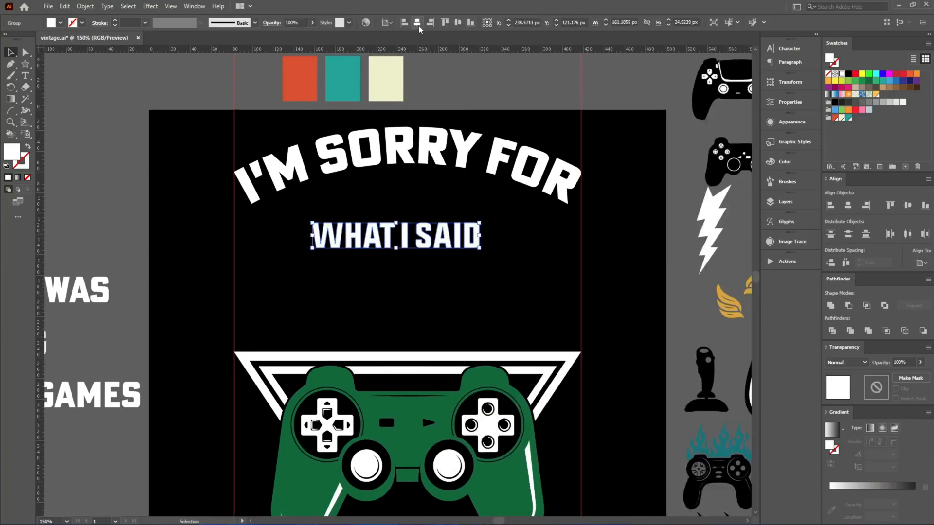
{"action": "left_click_drag", "start_coordinate": [492, 235], "coordinate": [582, 247]}
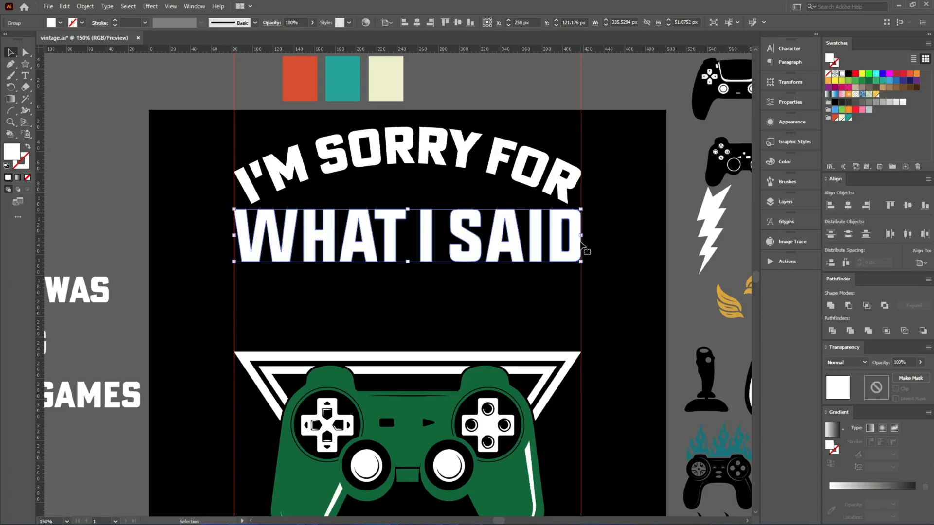
{"action": "left_click", "coordinate": [474, 278]}
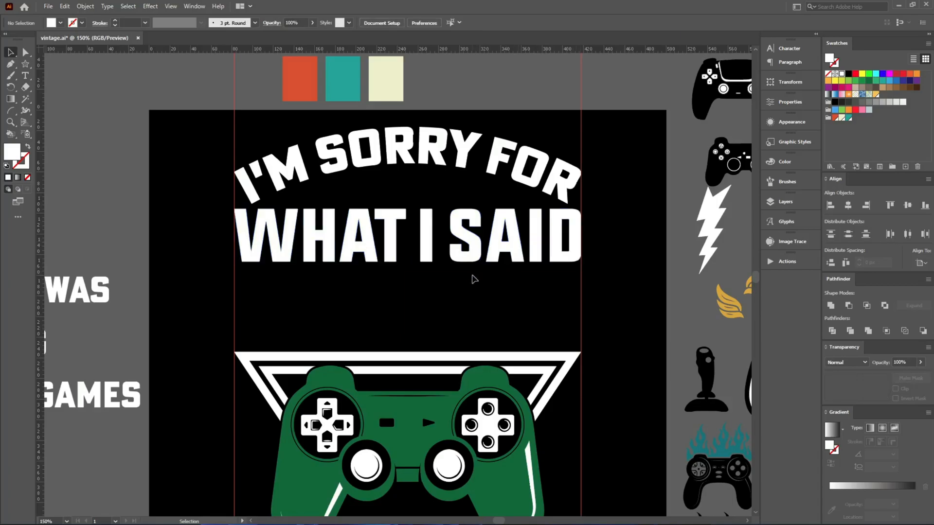
Stretch the long narrow box in the copied layout sketch upward to make it taller
{"action": "scroll", "coordinate": [469, 278], "scroll_direction": "down", "scroll_amount": 3}
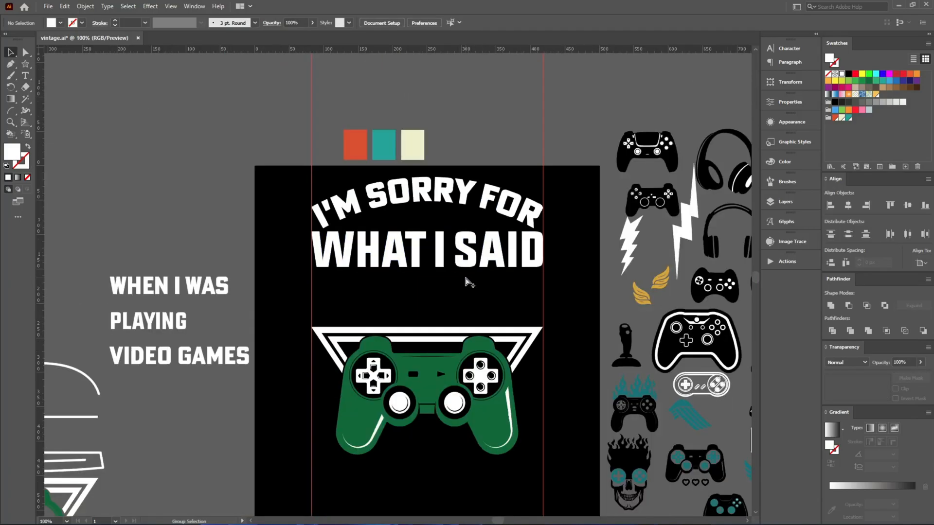
{"action": "scroll", "coordinate": [281, 317], "scroll_direction": "down", "scroll_amount": 2}
{"action": "scroll", "coordinate": [163, 397], "scroll_direction": "up", "scroll_amount": 3}
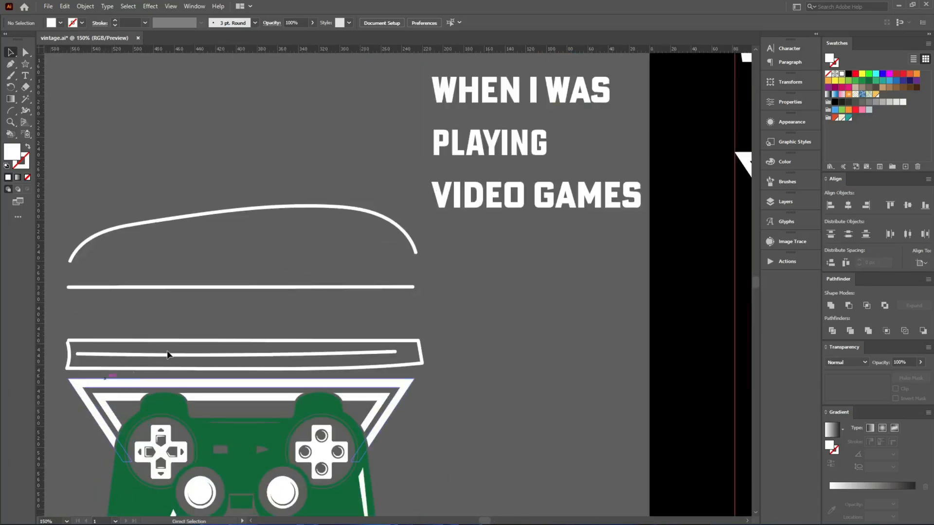
{"action": "left_click", "coordinate": [178, 342]}
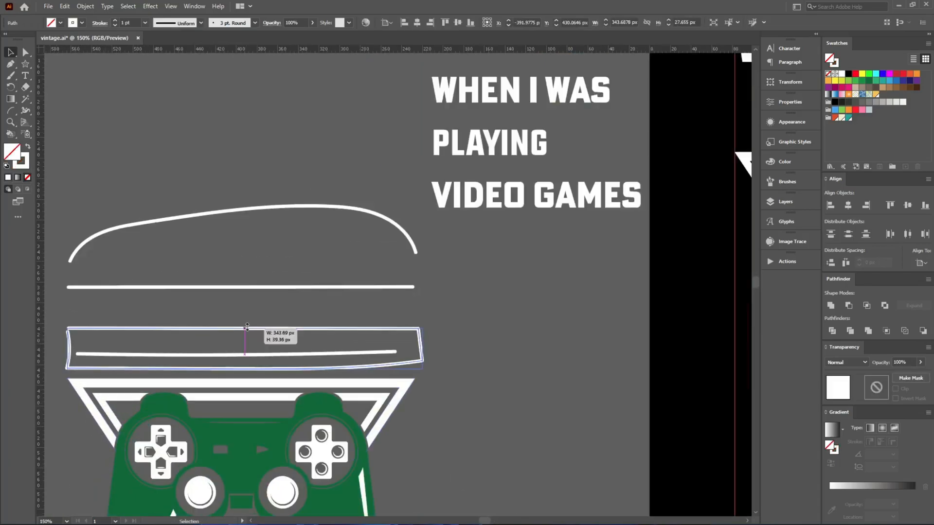
{"action": "left_click_drag", "start_coordinate": [517, 114], "coordinate": [498, 131]}
Draw a white rectangle of about 335.5 × 46.6 px between WHAT I SAID and the triangle frame, spanning the guides
{"action": "scroll", "coordinate": [338, 231], "scroll_direction": "down", "scroll_amount": 2}
{"action": "left_click_drag", "start_coordinate": [478, 220], "coordinate": [203, 275]}
{"action": "right_click", "coordinate": [30, 62]}
{"action": "left_click", "coordinate": [63, 64]}
{"action": "scroll", "coordinate": [344, 251], "scroll_direction": "up", "scroll_amount": 3}
{"action": "left_click_drag", "start_coordinate": [161, 202], "coordinate": [177, 172]}
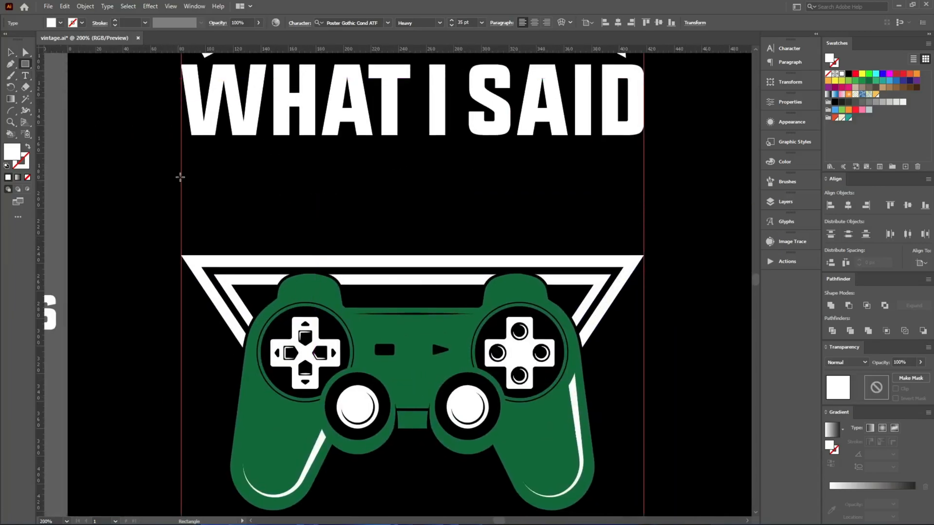
{"action": "left_click_drag", "start_coordinate": [180, 177], "coordinate": [643, 241]}
{"action": "key", "text": "v"}
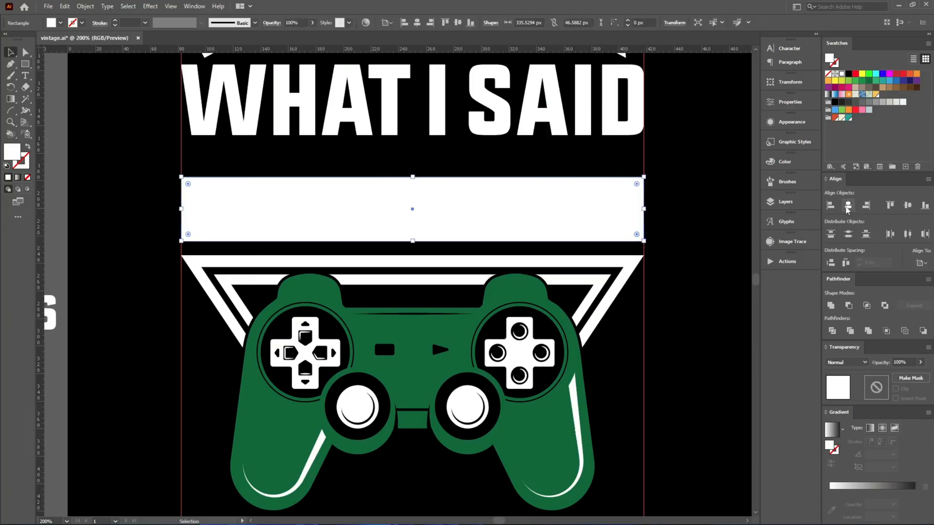
Add an anchor point at the midpoint of the white rectangle's right edge and another at the midpoint of its left edge
{"action": "scroll", "coordinate": [686, 212], "scroll_direction": "up", "scroll_amount": 6}
{"action": "scroll", "coordinate": [652, 237], "scroll_direction": "down", "scroll_amount": 4}
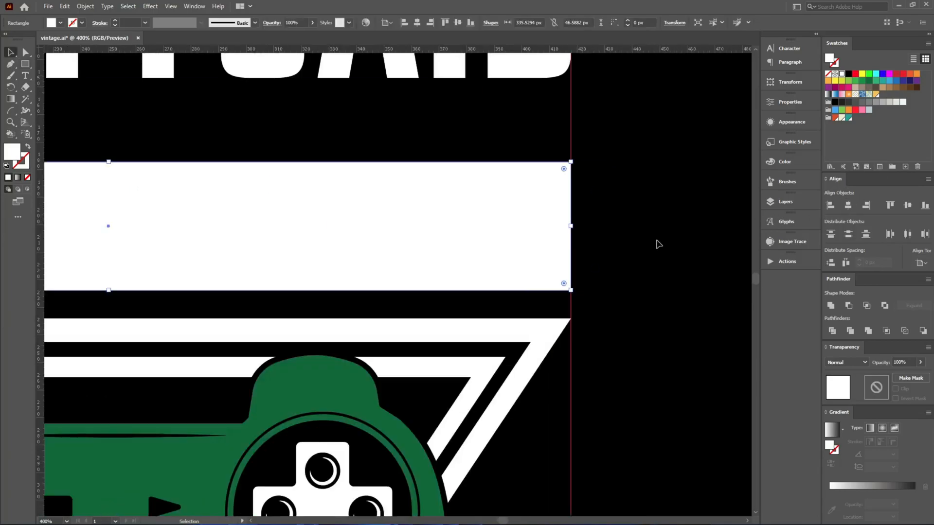
{"action": "key", "text": "plus"}
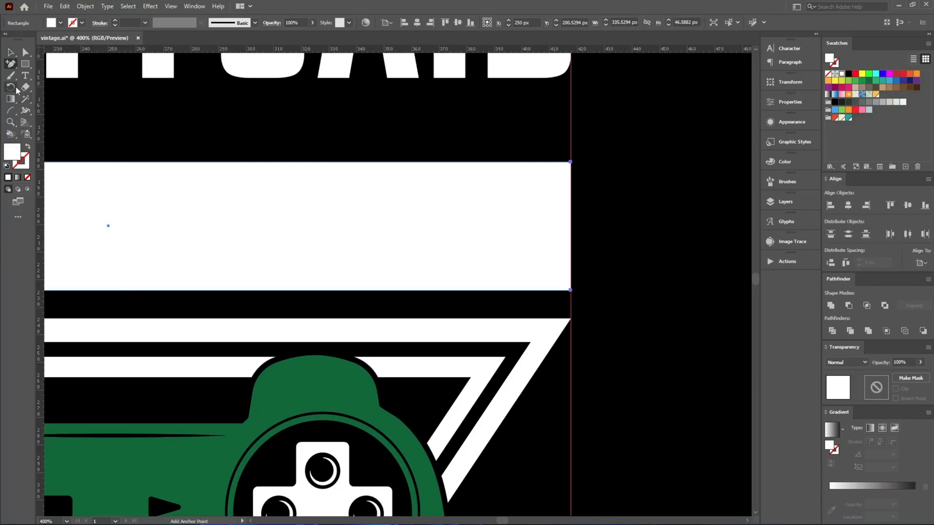
{"action": "left_click", "coordinate": [10, 63]}
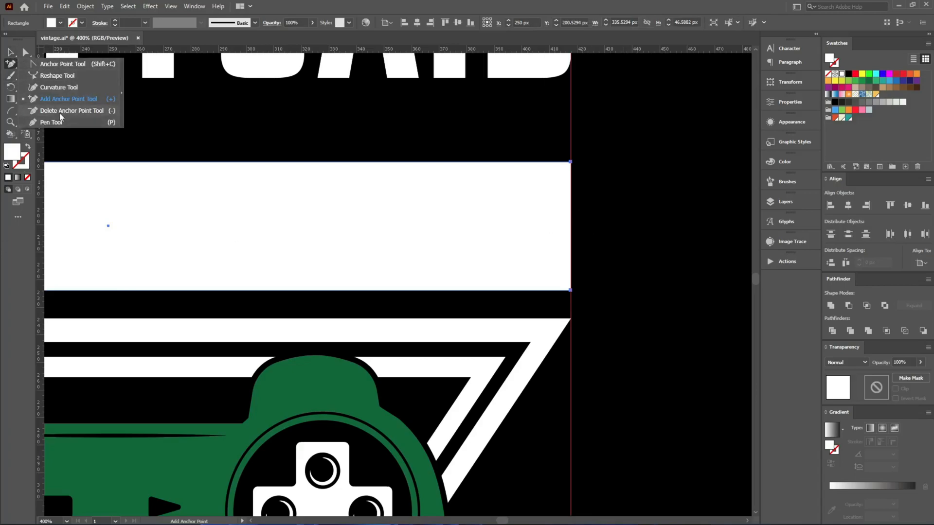
{"action": "left_click", "coordinate": [83, 98]}
{"action": "key", "text": "v"}
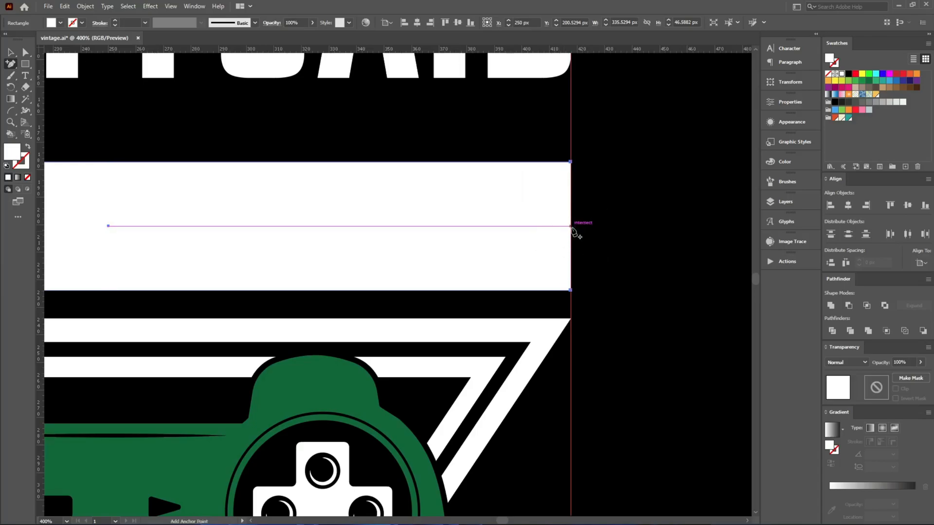
{"action": "left_click", "coordinate": [571, 226]}
{"action": "key", "text": "ctrl+1"}
{"action": "scroll", "coordinate": [404, 225], "scroll_direction": "up", "scroll_amount": 6}
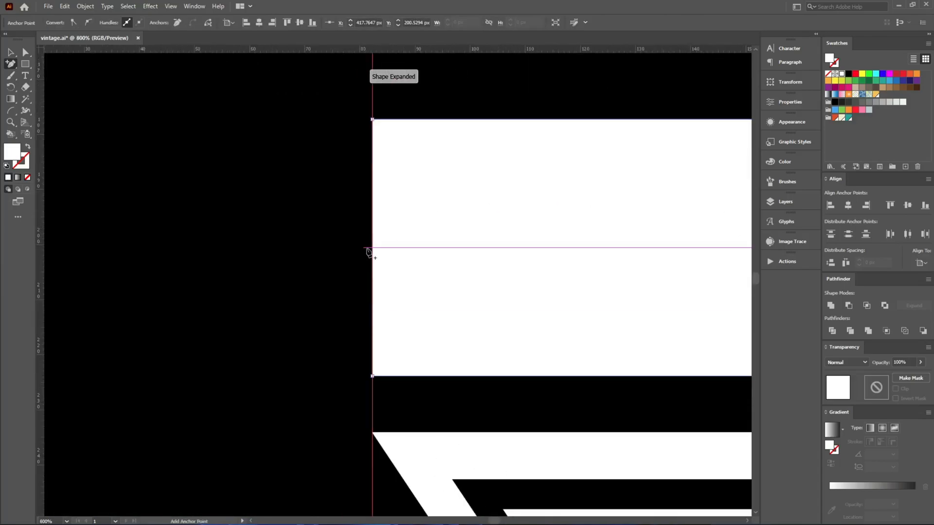
{"action": "scroll", "coordinate": [259, 254], "scroll_direction": "down", "scroll_amount": 5}
Scale the rectangle's two side midpoint anchors inward together to form a ribbon banner with V-notched ends
{"action": "key", "text": "s"}
{"action": "key", "text": "a"}
{"action": "left_click", "coordinate": [156, 258]}
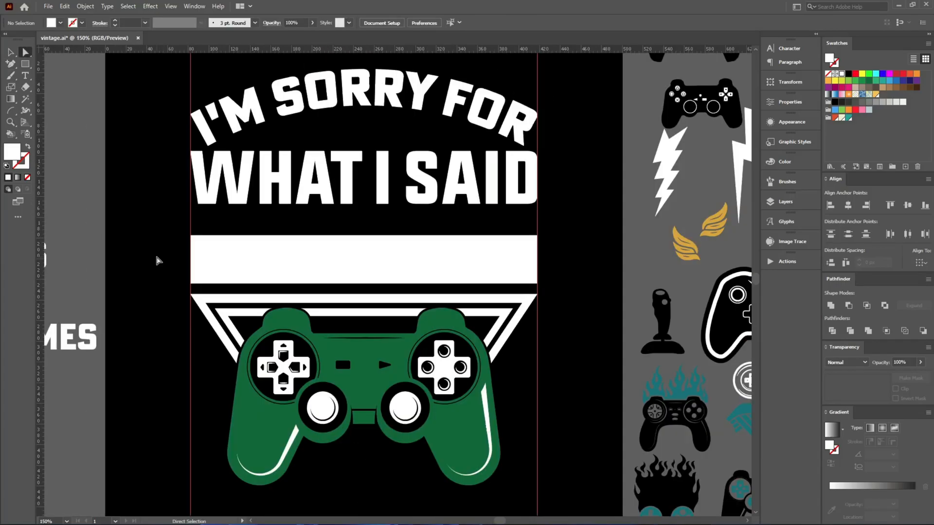
{"action": "left_click", "coordinate": [25, 52]}
{"action": "left_click_drag", "start_coordinate": [177, 248], "coordinate": [546, 271]}
{"action": "scroll", "coordinate": [544, 267], "scroll_direction": "up", "scroll_amount": 6}
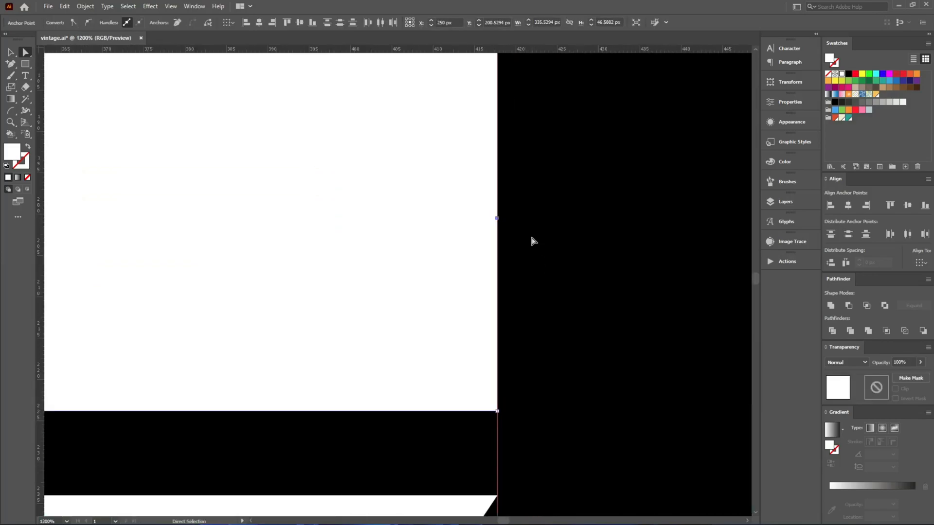
{"action": "scroll", "coordinate": [532, 240], "scroll_direction": "down", "scroll_amount": 5}
{"action": "left_click", "coordinate": [7, 88]}
{"action": "left_click_drag", "start_coordinate": [71, 226], "coordinate": [94, 234]}
{"action": "key", "text": "v"}
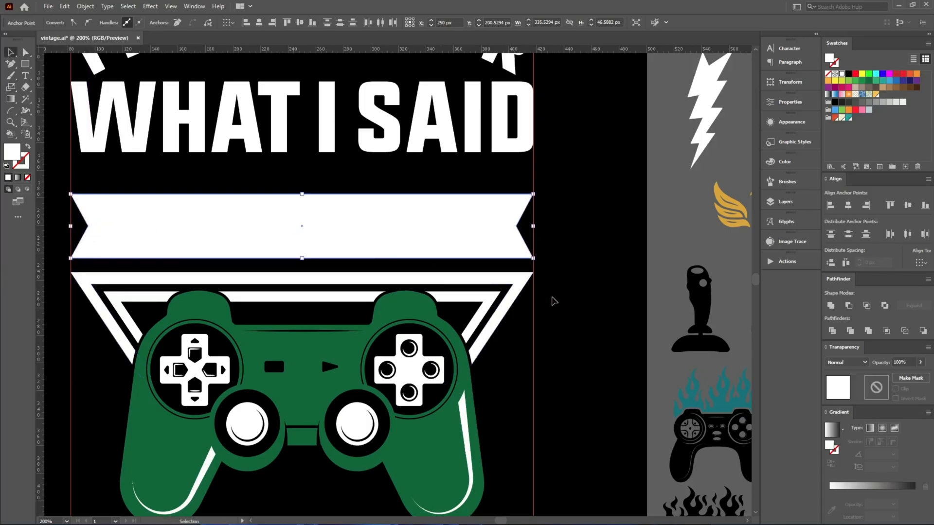
Reduce the ribbon banner's height from its upper edge and move it down closer to the triangle frame
{"action": "left_click", "coordinate": [304, 236]}
{"action": "left_click_drag", "start_coordinate": [301, 194], "coordinate": [301, 206]}
{"action": "left_click_drag", "start_coordinate": [399, 236], "coordinate": [398, 242]}
{"action": "left_click", "coordinate": [562, 248]}
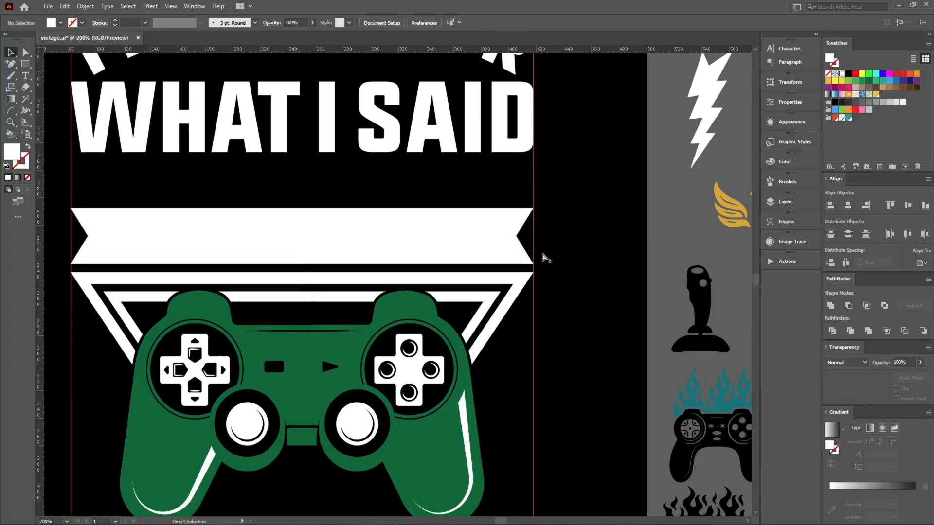
Move the WHEN I WAS line onto the white ribbon and fill it with the gamepad's dark green
{"action": "scroll", "coordinate": [544, 255], "scroll_direction": "down", "scroll_amount": 3}
{"action": "scroll", "coordinate": [511, 257], "scroll_direction": "up", "scroll_amount": 1}
{"action": "scroll", "coordinate": [478, 268], "scroll_direction": "up", "scroll_amount": 1}
{"action": "left_click_drag", "start_coordinate": [86, 218], "coordinate": [460, 231]}
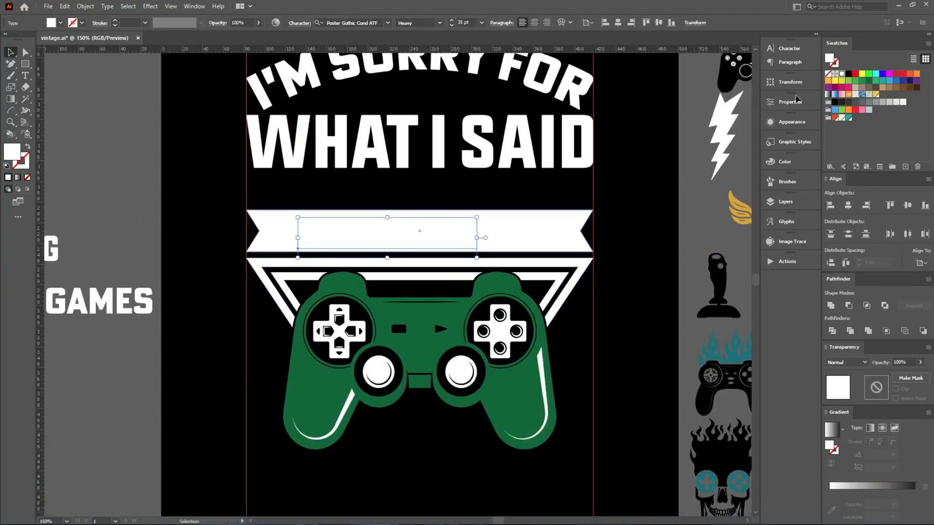
{"action": "left_click", "coordinate": [868, 82]}
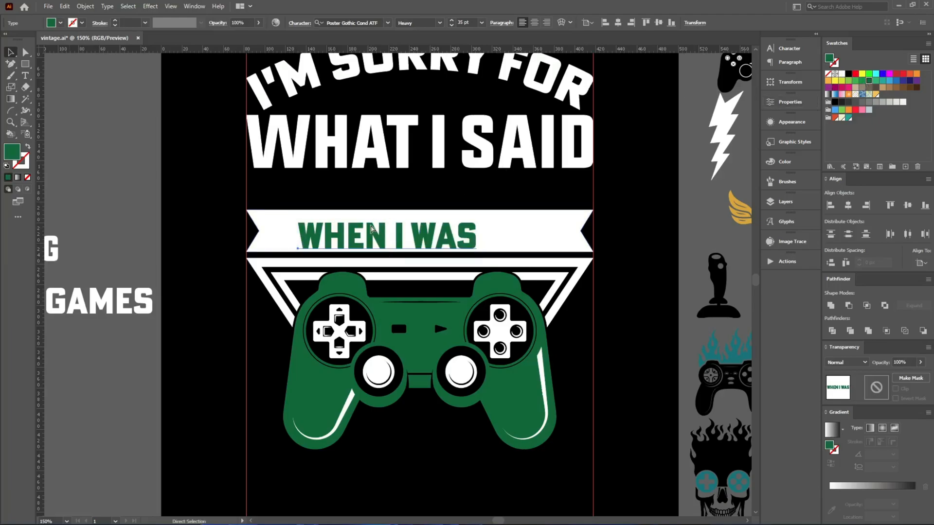
Bring the WHEN I WAS text to the front and enlarge it on the ribbon to about 46.6 pt
{"action": "right_click", "coordinate": [373, 232]}
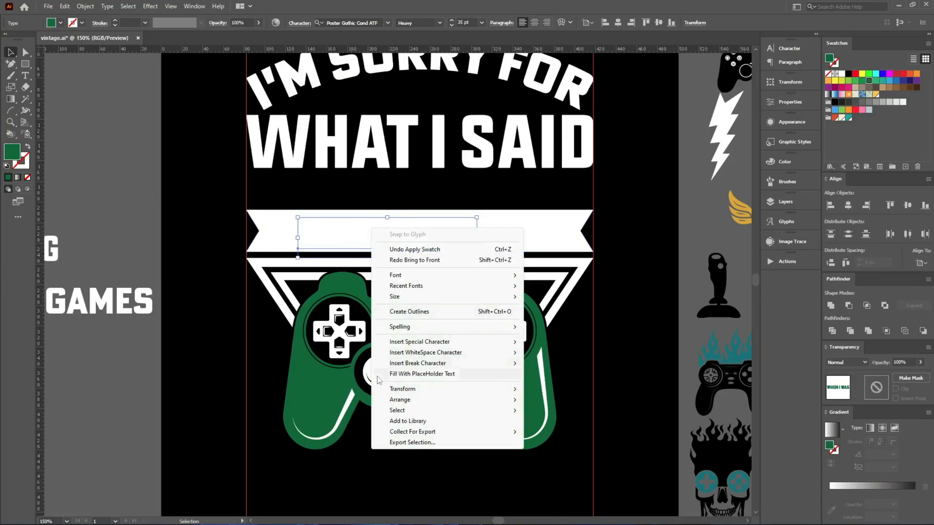
{"action": "mouse_move", "coordinate": [402, 399]}
{"action": "left_click", "coordinate": [564, 402]}
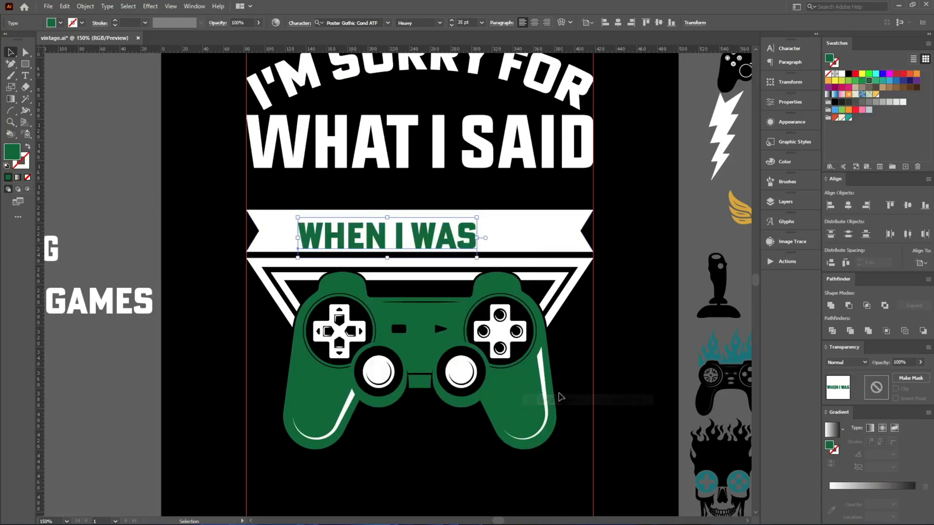
{"action": "scroll", "coordinate": [506, 239], "scroll_direction": "up", "scroll_amount": 1}
{"action": "left_click_drag", "start_coordinate": [393, 235], "coordinate": [409, 228]}
{"action": "left_click_drag", "start_coordinate": [484, 234], "coordinate": [519, 240]}
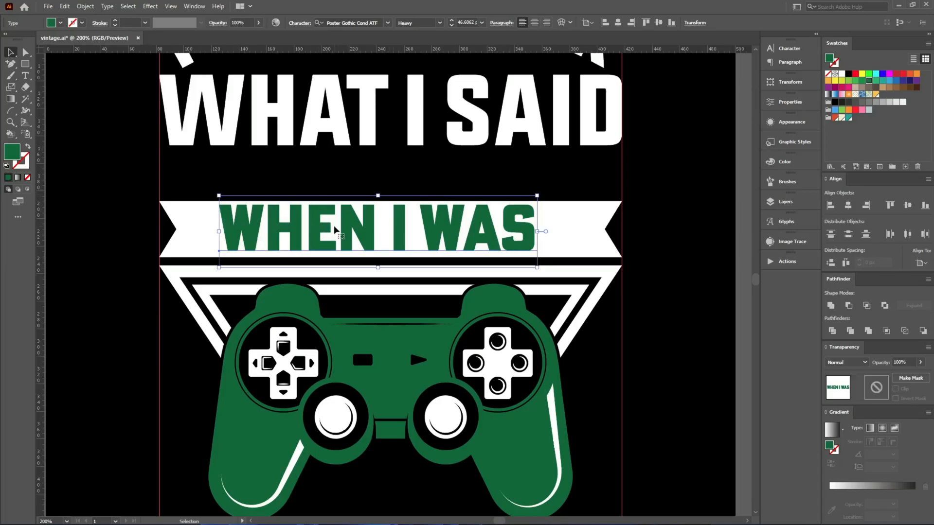
Widen the letter spacing of WHEN I WAS so the line fills more of the ribbon's width
{"action": "key", "text": "alt+Right"}
{"action": "key", "text": "alt+Right"}
{"action": "key", "text": "alt+Right"}
{"action": "key", "text": "alt+Right"}
{"action": "key", "text": "alt+Right"}
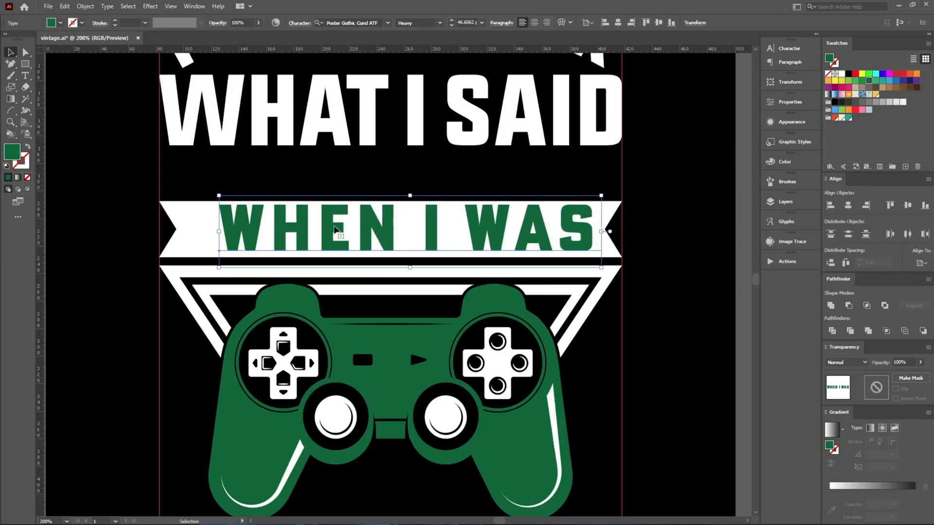
Expand the object and fill of the WHEN I WAS text into outlines
{"action": "key", "text": "a"}
{"action": "key", "text": "alt+o"}
{"action": "key", "text": "x"}
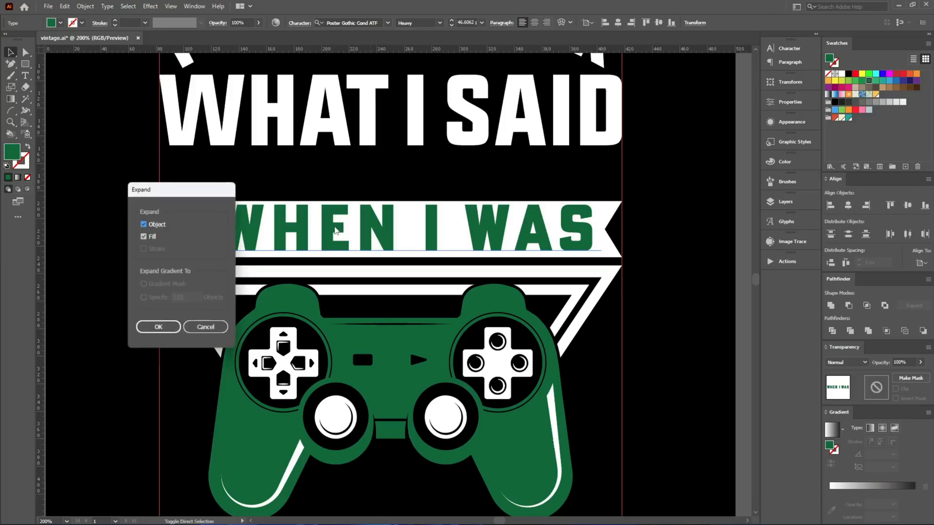
{"action": "left_click", "coordinate": [175, 326]}
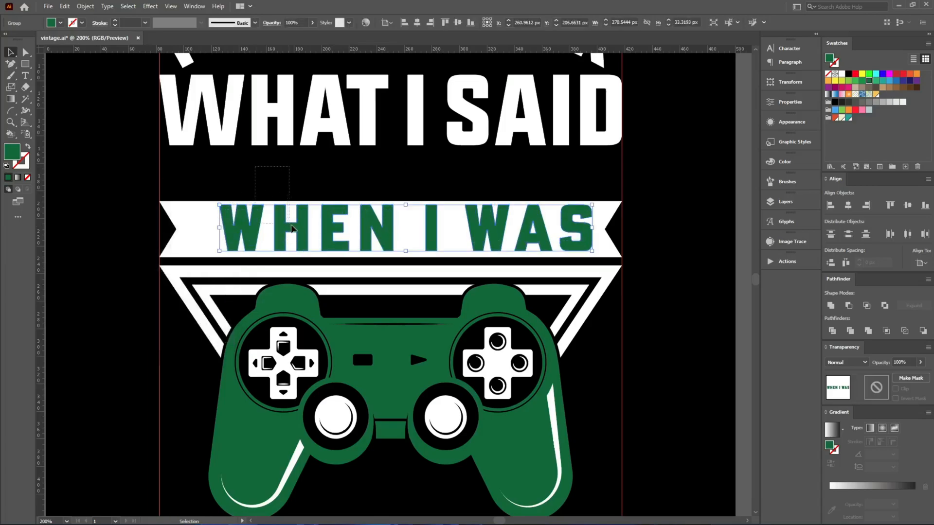
Center the WHEN I WAS lettering horizontally and vertically on the ribbon banner
{"action": "left_click", "coordinate": [205, 235]}
{"action": "left_click", "coordinate": [201, 232]}
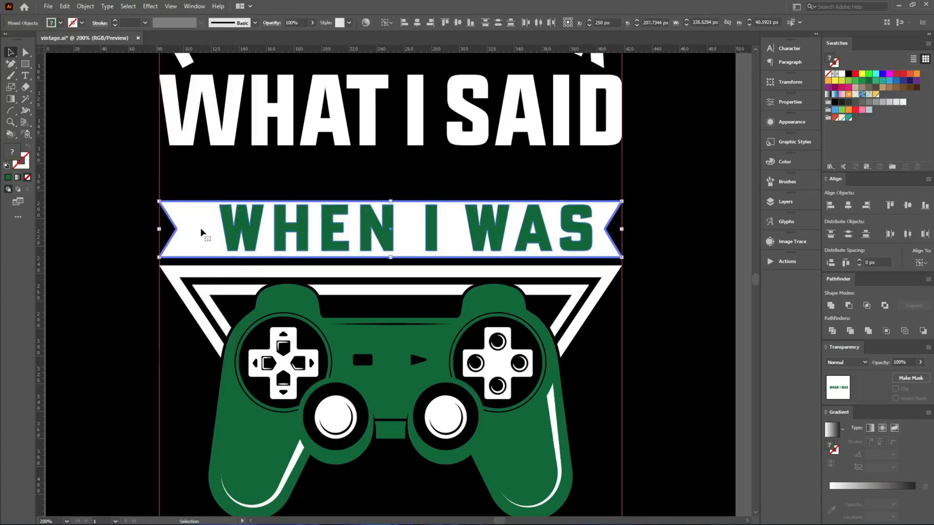
{"action": "left_click", "coordinate": [847, 205]}
{"action": "left_click", "coordinate": [892, 208]}
{"action": "left_click", "coordinate": [744, 249]}
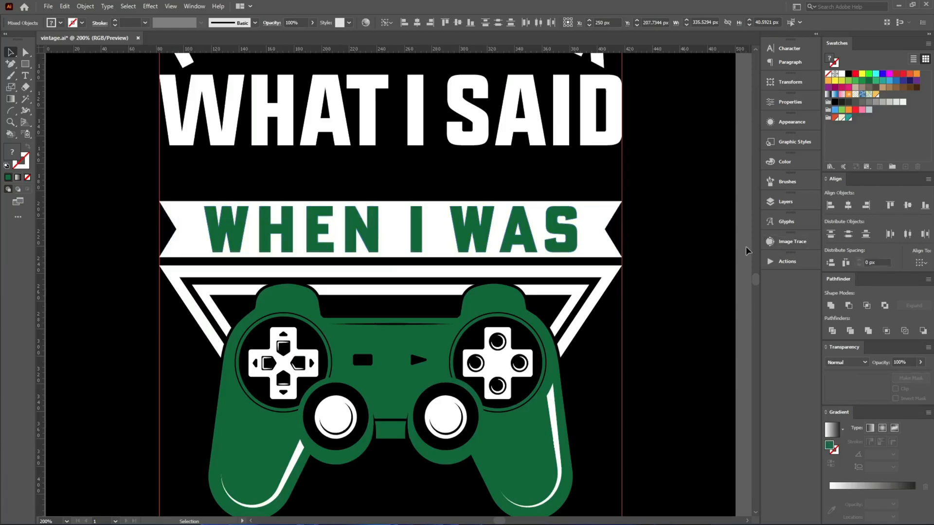
Scale the WHEN I WAS lettering up about its center to about 282 px wide
{"action": "scroll", "coordinate": [618, 255], "scroll_direction": "up", "scroll_amount": 2}
{"action": "left_click", "coordinate": [531, 206]}
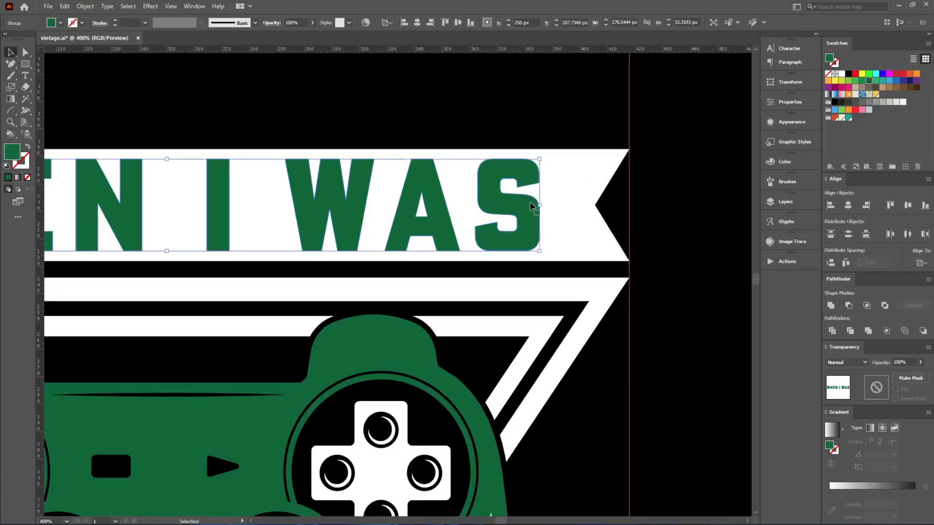
{"action": "left_click_drag", "start_coordinate": [539, 207], "coordinate": [563, 209]}
{"action": "left_click", "coordinate": [590, 358]}
{"action": "scroll", "coordinate": [590, 359], "scroll_direction": "down", "scroll_amount": 2}
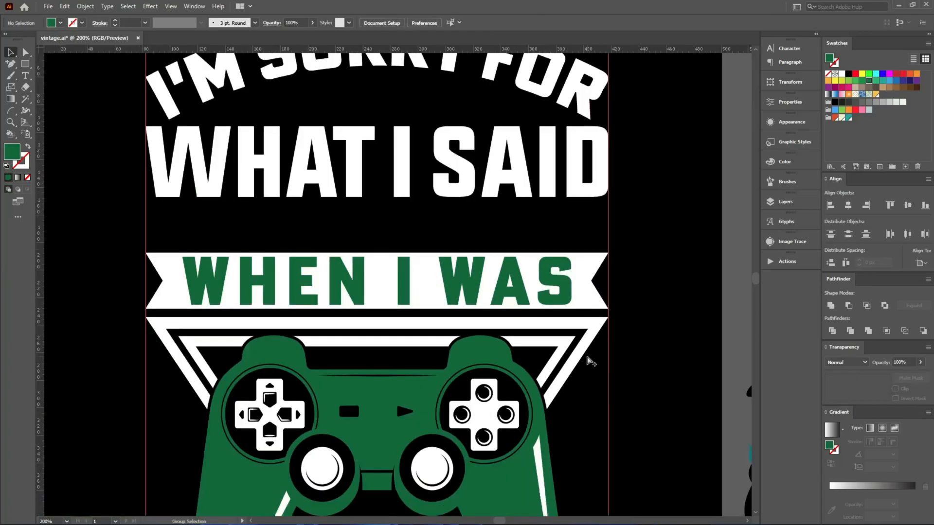
Cut the WHEN I WAS lettering and add an opacity mask with clipping turned off to the white ribbon
{"action": "left_click", "coordinate": [497, 302]}
{"action": "key", "text": "Delete"}
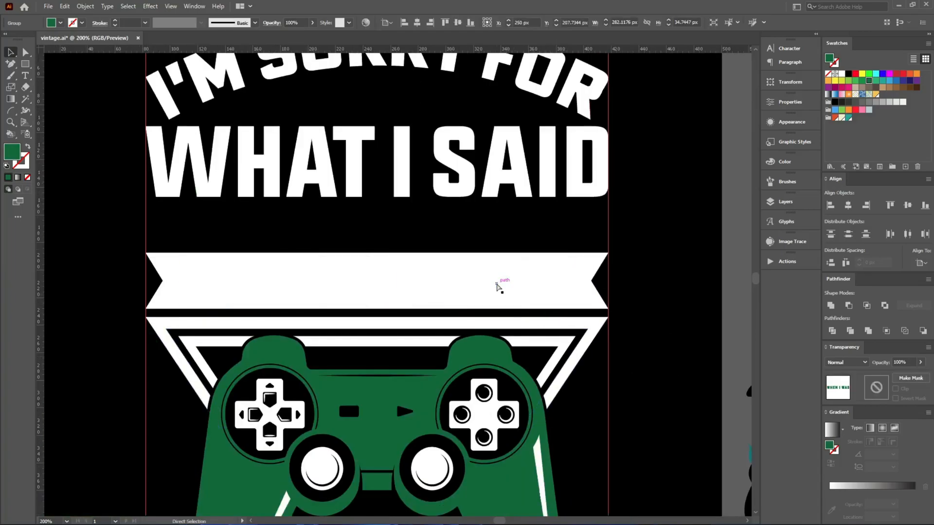
{"action": "left_click_drag", "start_coordinate": [129, 252], "coordinate": [214, 301]}
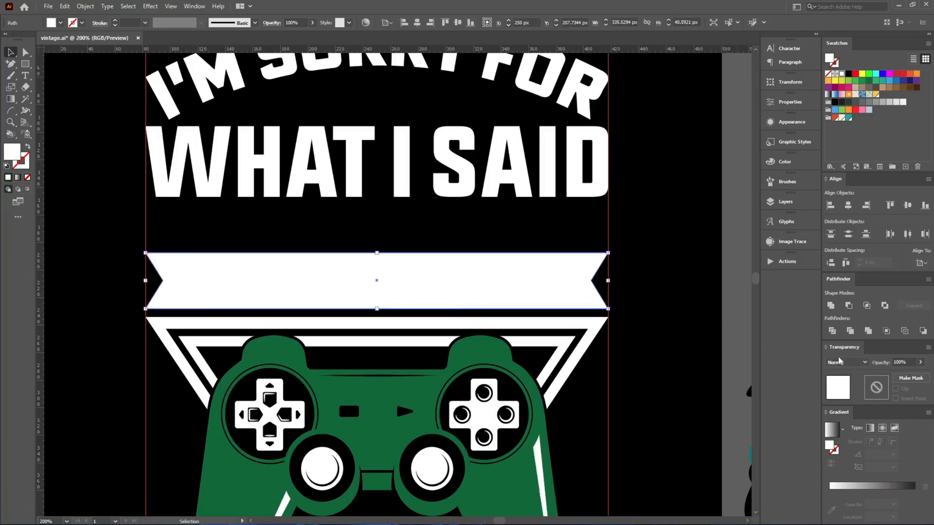
{"action": "left_click", "coordinate": [905, 380]}
{"action": "left_click", "coordinate": [896, 389]}
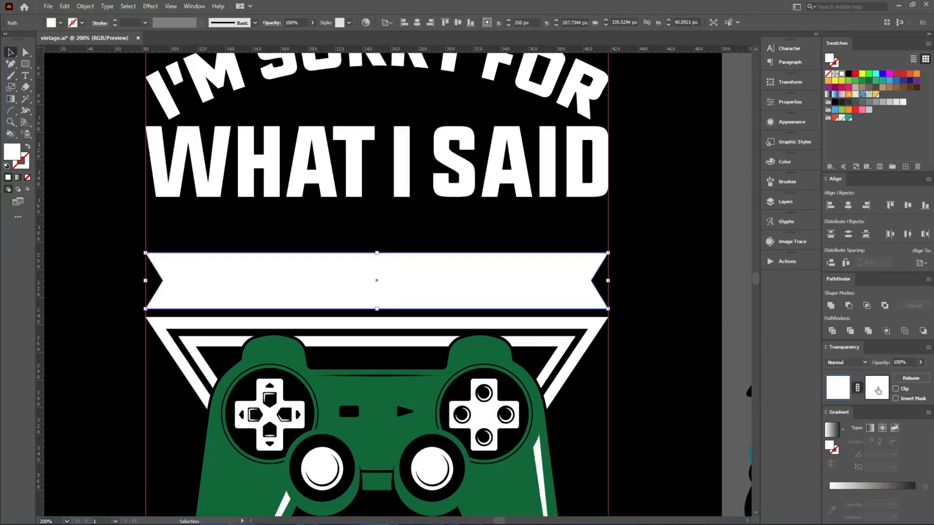
Paste the WHEN I WAS lettering in place inside the ribbon's opacity mask, fill it with black and return to the artwork
{"action": "left_click", "coordinate": [878, 391]}
{"action": "key", "text": "ctrl+f"}
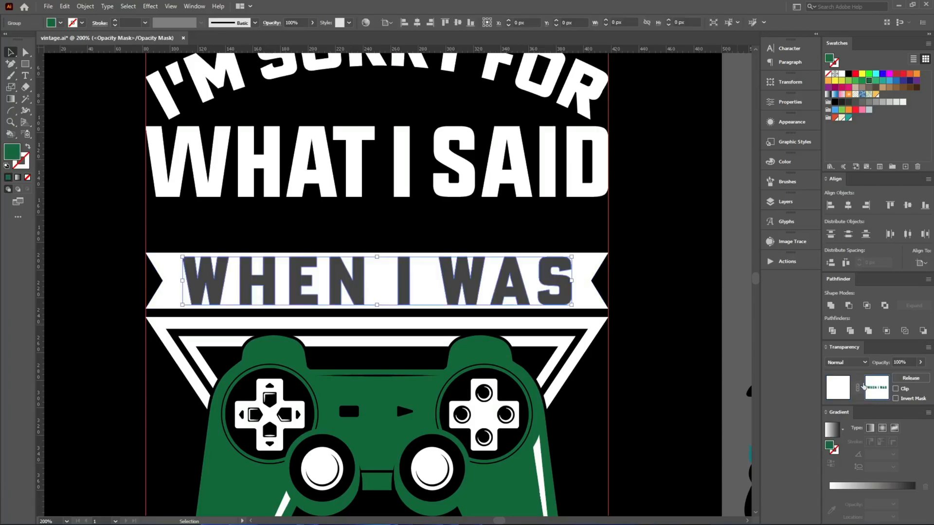
{"action": "left_click", "coordinate": [848, 76]}
{"action": "left_click", "coordinate": [838, 391]}
{"action": "left_click", "coordinate": [632, 360]}
Move the I'M SORRY FOR and WHAT I SAID lines down together, leaving a gap of about 6 px above the ribbon
{"action": "scroll", "coordinate": [445, 302], "scroll_direction": "down", "scroll_amount": 3}
{"action": "left_click_drag", "start_coordinate": [444, 300], "coordinate": [367, 218]}
{"action": "scroll", "coordinate": [135, 235], "scroll_direction": "up", "scroll_amount": 6}
{"action": "scroll", "coordinate": [169, 214], "scroll_direction": "down", "scroll_amount": 5}
{"action": "scroll", "coordinate": [369, 218], "scroll_direction": "up", "scroll_amount": 7}
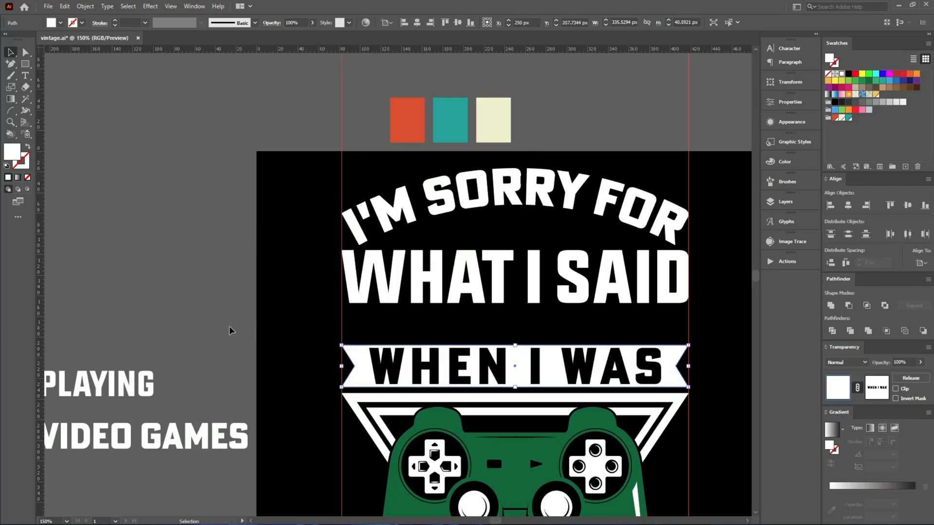
{"action": "left_click", "coordinate": [535, 297]}
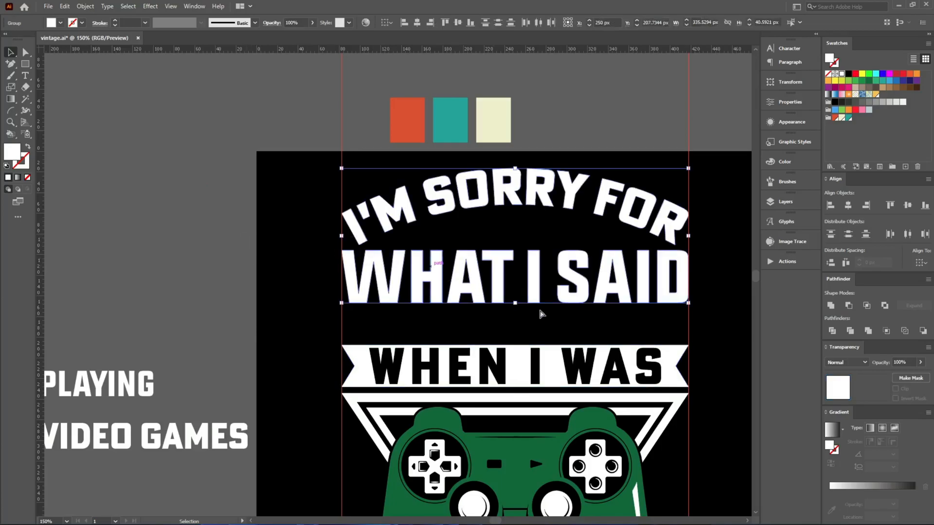
{"action": "scroll", "coordinate": [593, 313], "scroll_direction": "up", "scroll_amount": 1}
{"action": "left_click_drag", "start_coordinate": [578, 274], "coordinate": [570, 328]}
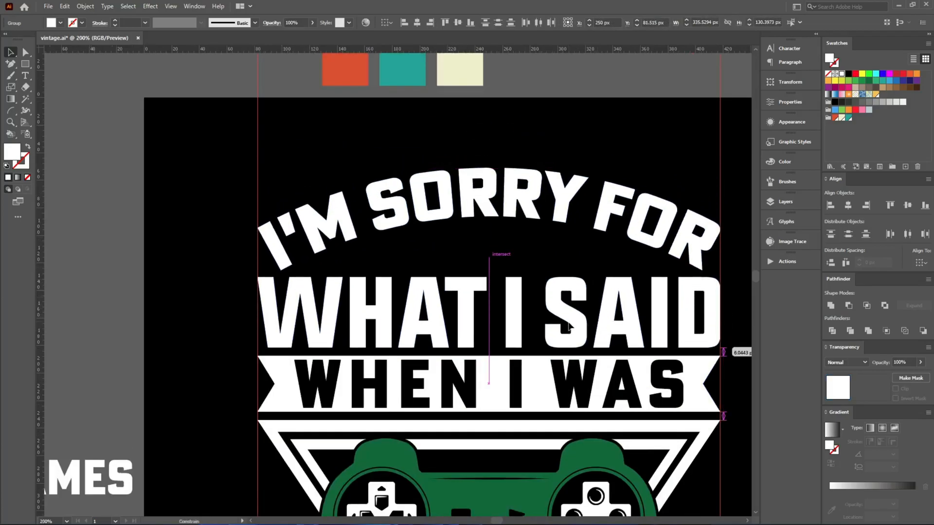
{"action": "left_click", "coordinate": [171, 351]}
Move the VIDEO GAMES line onto the black artboard below the gamepad
{"action": "scroll", "coordinate": [292, 384], "scroll_direction": "down", "scroll_amount": 5}
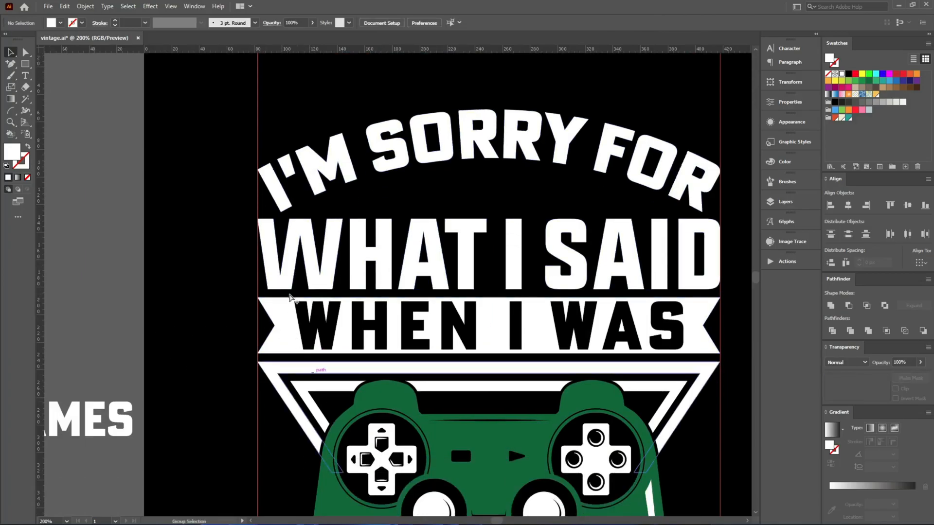
{"action": "scroll", "coordinate": [214, 218], "scroll_direction": "down", "scroll_amount": 1}
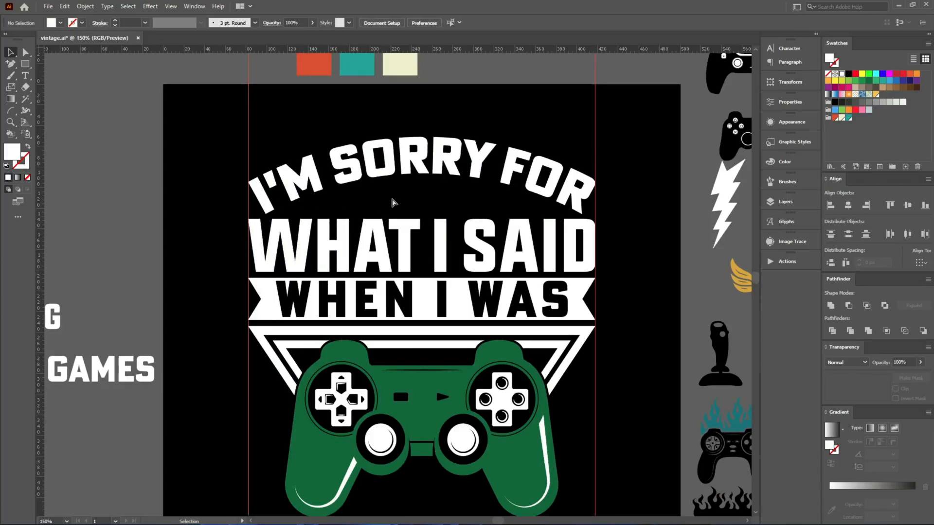
{"action": "scroll", "coordinate": [404, 197], "scroll_direction": "up", "scroll_amount": 2}
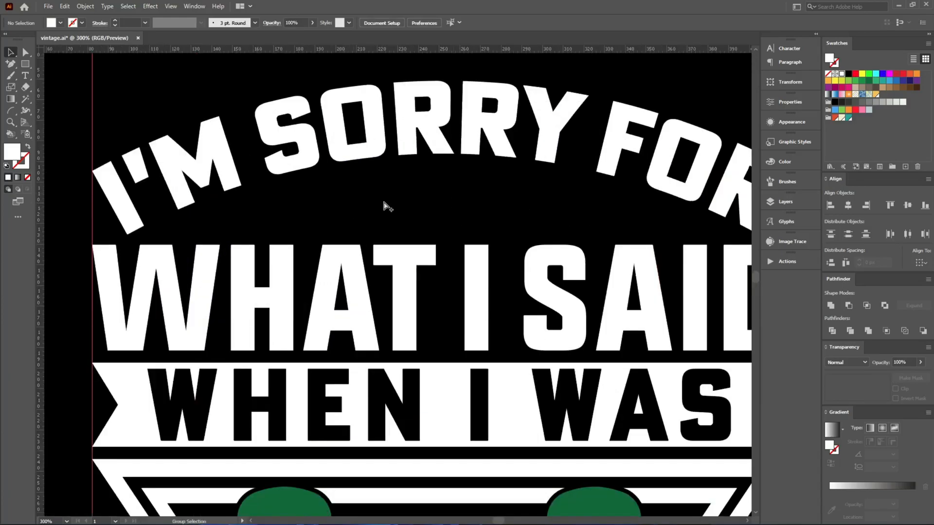
{"action": "scroll", "coordinate": [384, 204], "scroll_direction": "down", "scroll_amount": 4}
{"action": "scroll", "coordinate": [411, 382], "scroll_direction": "up", "scroll_amount": 1}
{"action": "left_click_drag", "start_coordinate": [136, 225], "coordinate": [407, 372]}
Convert the VIDEO GAMES line to outlines and center it horizontally on the artboard
{"action": "right_click", "coordinate": [407, 372]}
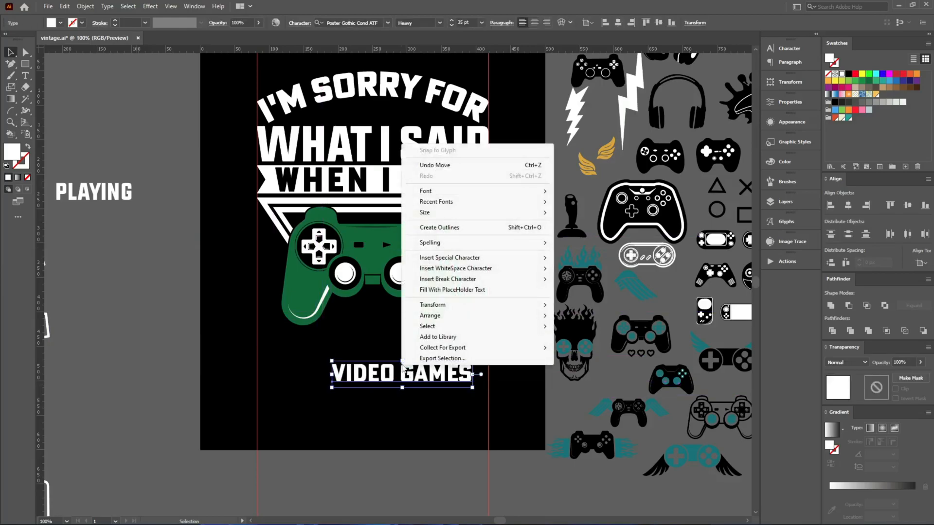
{"action": "left_click", "coordinate": [428, 228]}
{"action": "left_click", "coordinate": [417, 22]}
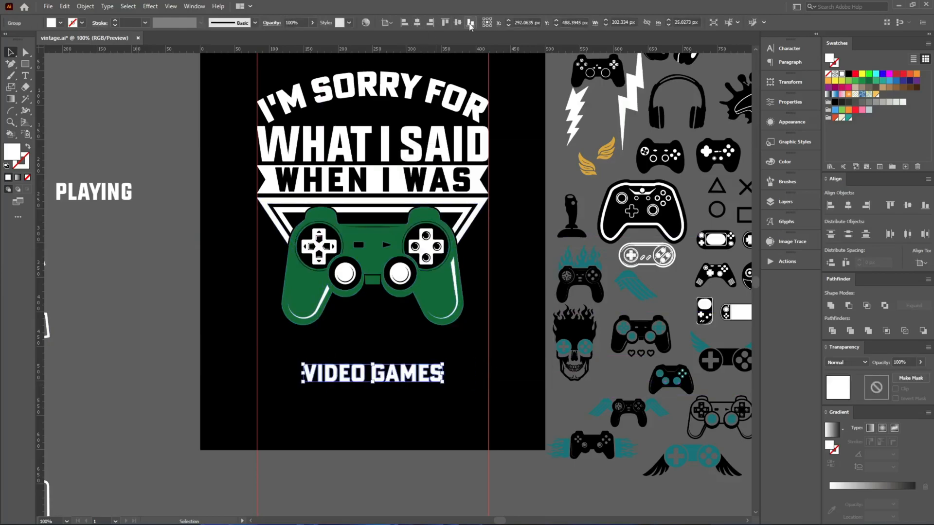
Scale VIDEO GAMES up about its center to span the two vertical guides, about 335.5 px wide
{"action": "scroll", "coordinate": [452, 355], "scroll_direction": "up", "scroll_amount": 3}
{"action": "left_click_drag", "start_coordinate": [418, 369], "coordinate": [557, 388]}
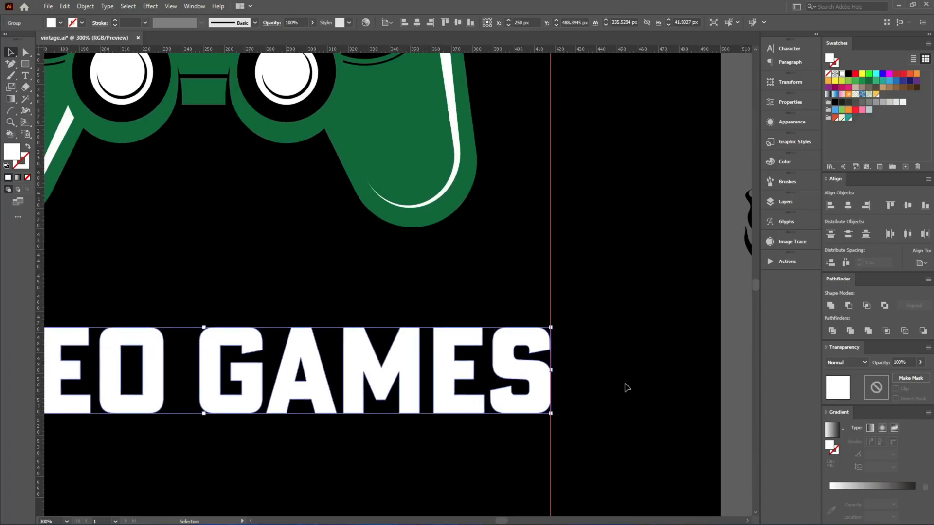
{"action": "scroll", "coordinate": [535, 384], "scroll_direction": "down", "scroll_amount": 3}
{"action": "scroll", "coordinate": [389, 377], "scroll_direction": "up", "scroll_amount": 2}
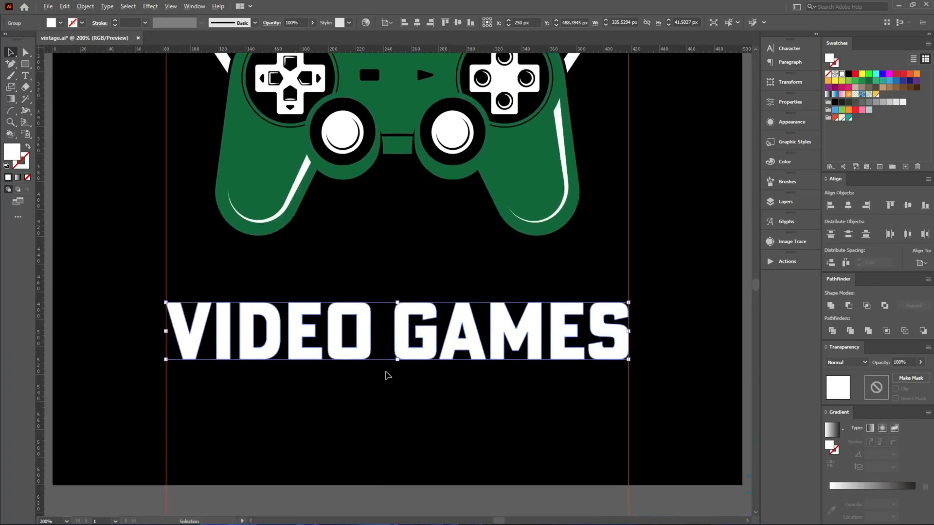
Stretch the VIDEO GAMES letters vertically to about 46.6 px high while keeping their width
{"action": "scroll", "coordinate": [387, 376], "scroll_direction": "up", "scroll_amount": 2}
{"action": "left_click_drag", "start_coordinate": [409, 349], "coordinate": [410, 359]}
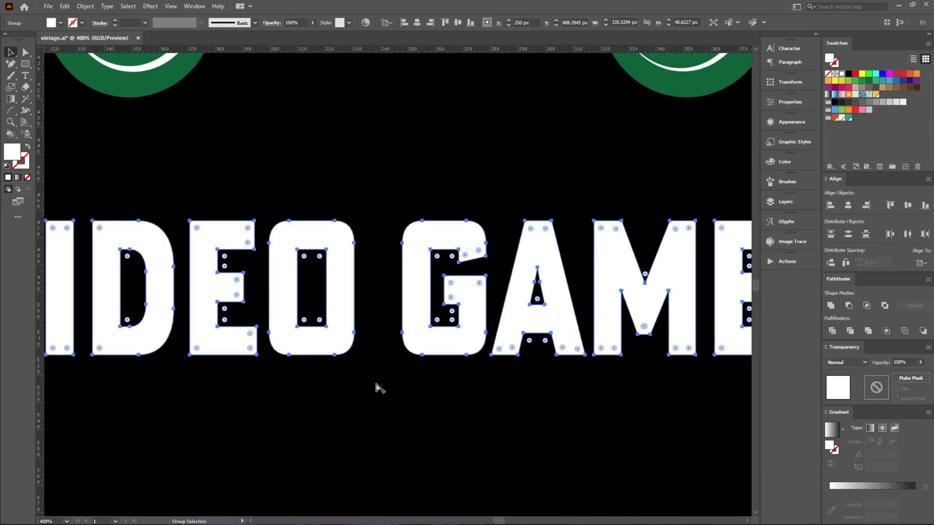
{"action": "scroll", "coordinate": [376, 387], "scroll_direction": "down", "scroll_amount": 2}
{"action": "key", "text": "v"}
{"action": "scroll", "coordinate": [382, 391], "scroll_direction": "up", "scroll_amount": 1}
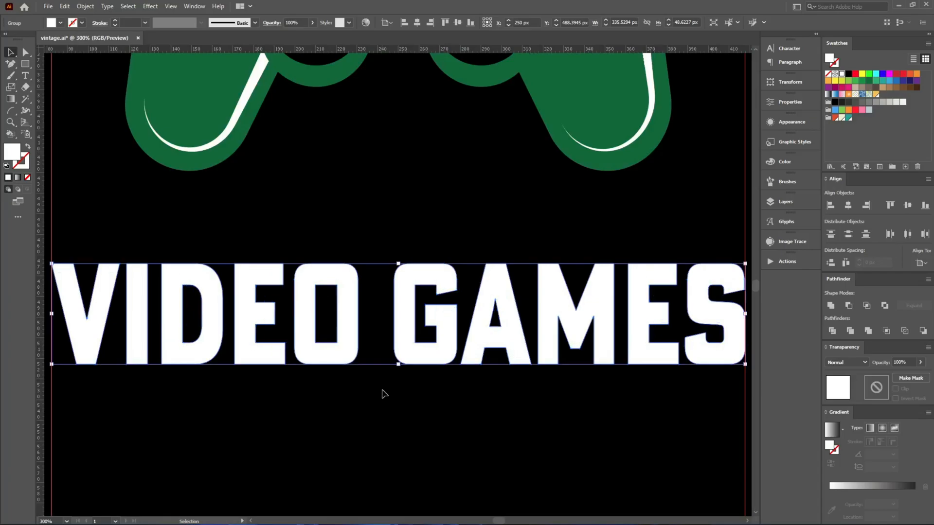
Move VIDEO GAMES straight up to sit just beneath the gamepad's grips
{"action": "left_click_drag", "start_coordinate": [402, 342], "coordinate": [402, 252]}
{"action": "left_click", "coordinate": [423, 367]}
{"action": "scroll", "coordinate": [428, 365], "scroll_direction": "down", "scroll_amount": 3}
{"action": "scroll", "coordinate": [428, 369], "scroll_direction": "down", "scroll_amount": 2}
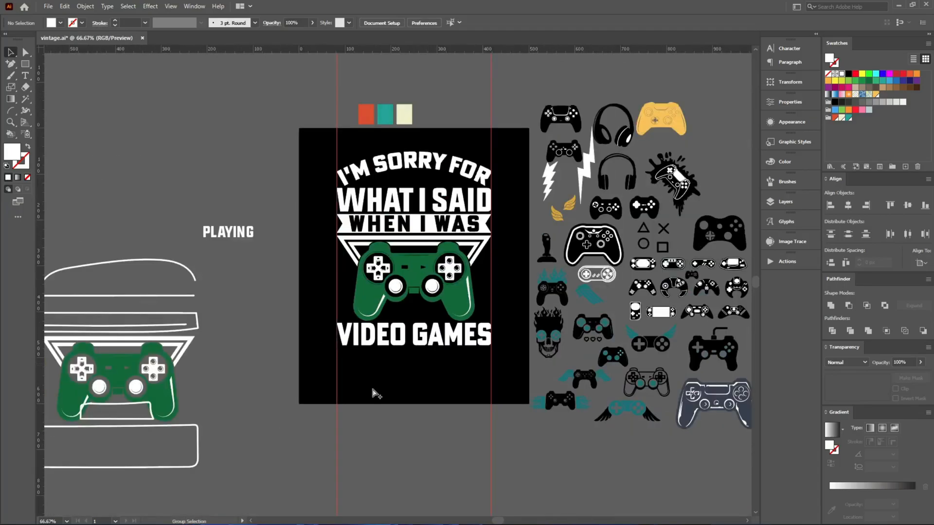
Widen the letter spacing of the PLAYING line and expand its object and fill into outlines
{"action": "scroll", "coordinate": [76, 423], "scroll_direction": "up", "scroll_amount": 3}
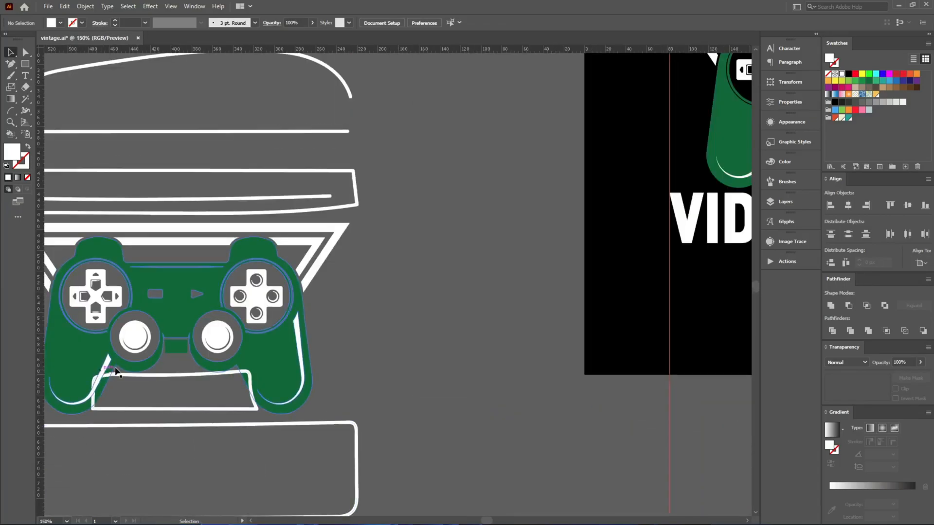
{"action": "scroll", "coordinate": [112, 374], "scroll_direction": "down", "scroll_amount": 2}
{"action": "scroll", "coordinate": [192, 387], "scroll_direction": "up", "scroll_amount": 3}
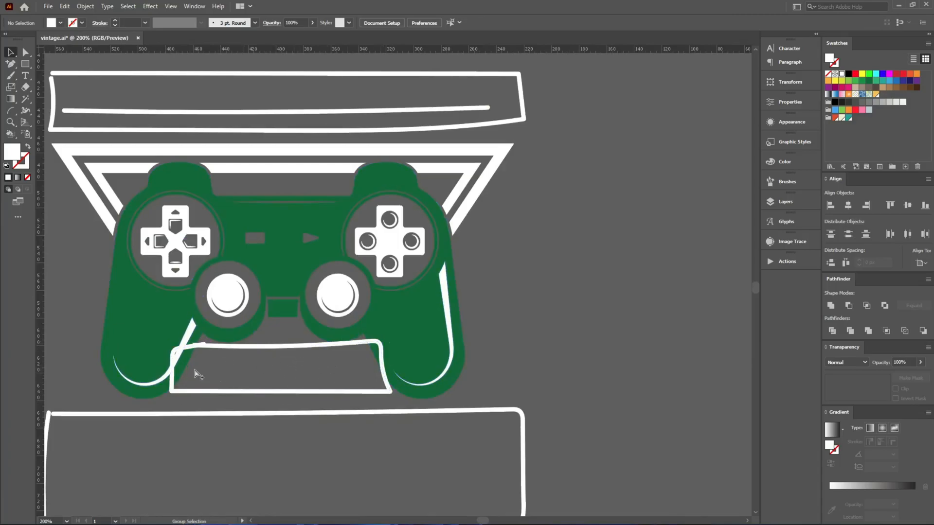
{"action": "scroll", "coordinate": [195, 373], "scroll_direction": "down", "scroll_amount": 4}
{"action": "scroll", "coordinate": [306, 241], "scroll_direction": "up", "scroll_amount": 4}
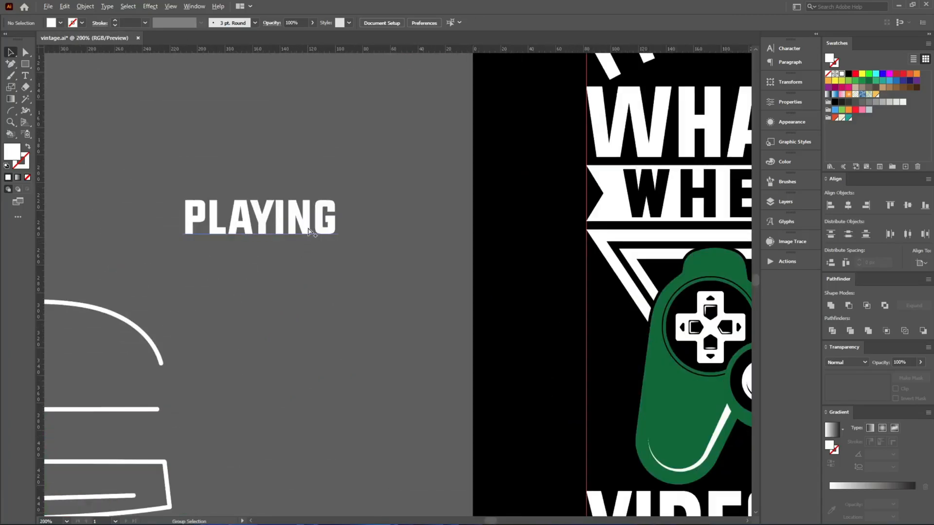
{"action": "left_click", "coordinate": [296, 231]}
{"action": "key", "text": "alt+Right"}
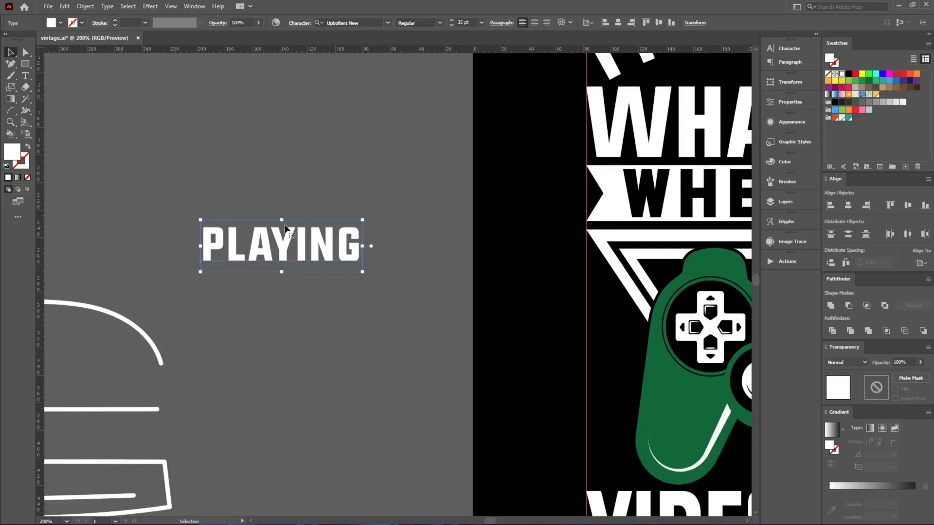
{"action": "key", "text": "ctrl+e"}
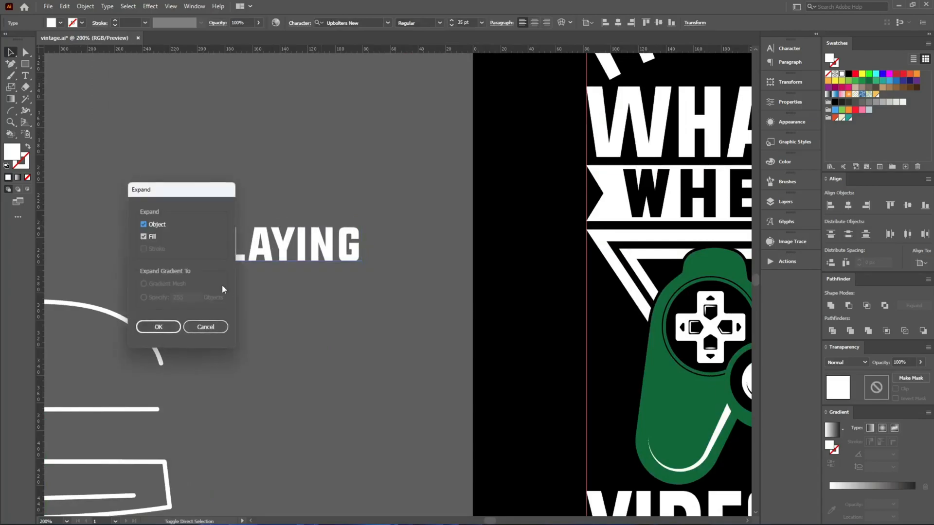
{"action": "left_click", "coordinate": [168, 331]}
Draw a rectangle about 141 by 25 px over the PLAYING lettering and fill it with green
{"action": "left_click", "coordinate": [26, 64]}
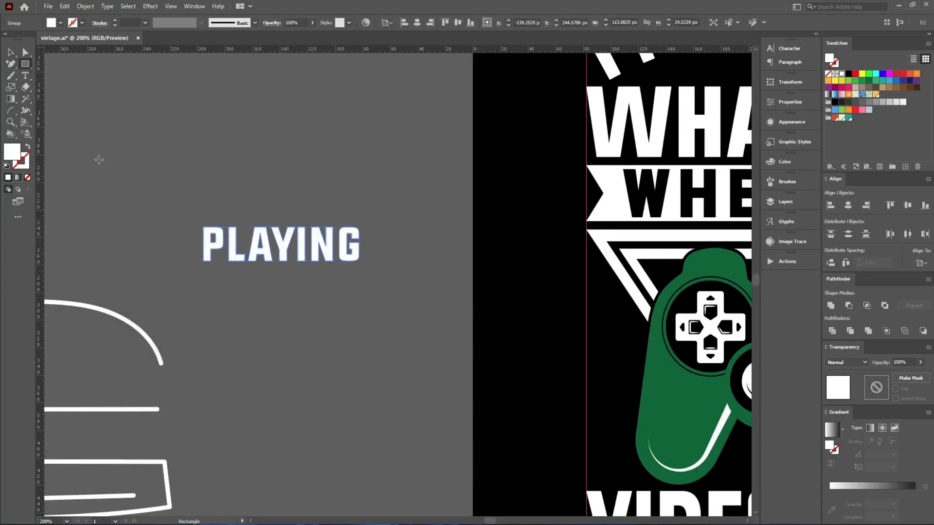
{"action": "left_click_drag", "start_coordinate": [166, 210], "coordinate": [359, 243]}
{"action": "key", "text": "v"}
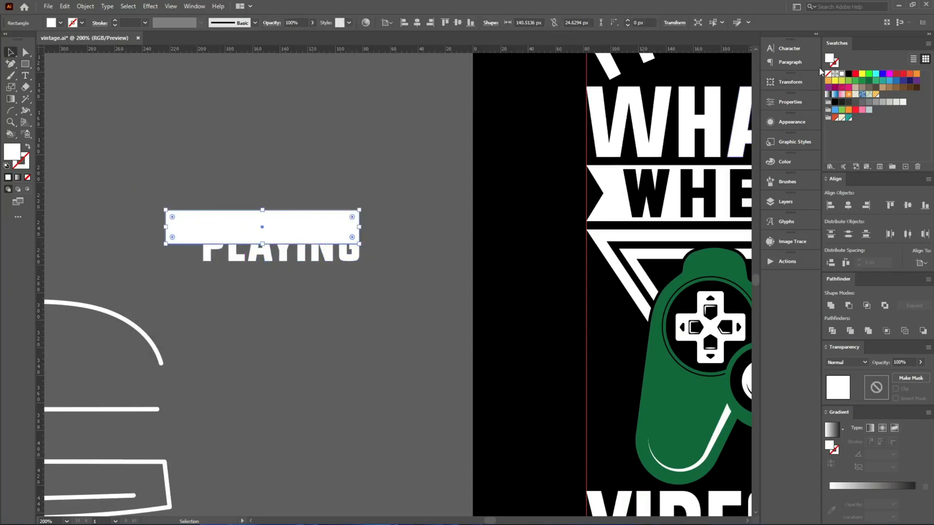
{"action": "left_click", "coordinate": [864, 81]}
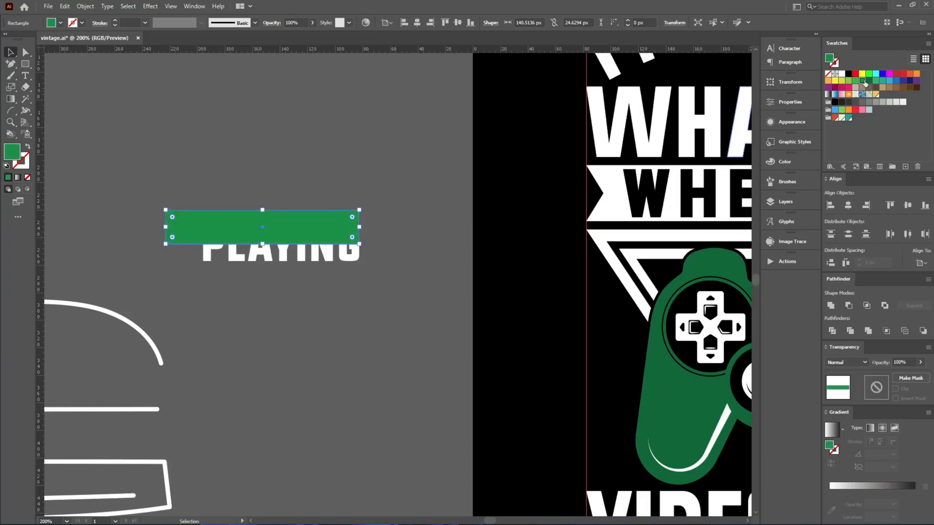
Send the green rectangle behind the PLAYING lettering and centre the two on each other horizontally and vertically
{"action": "key", "text": "ctrl+shift+bracketleft"}
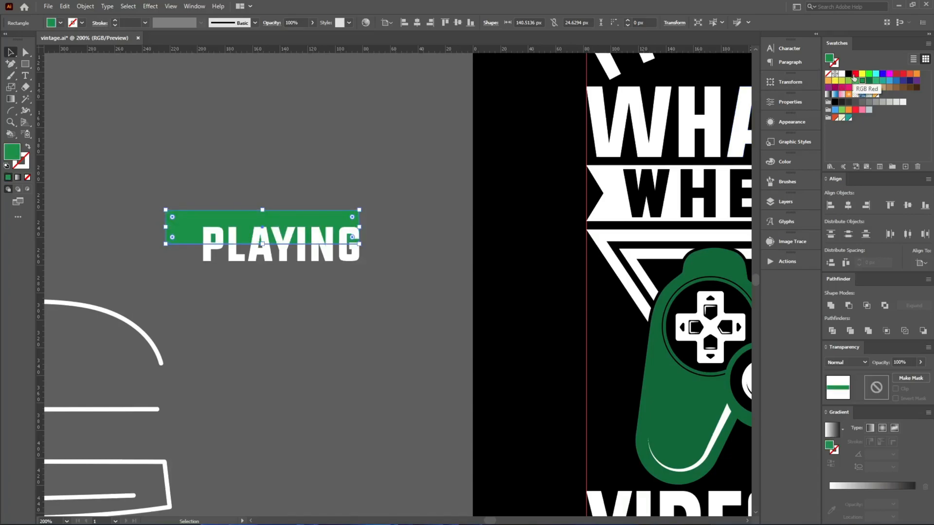
{"action": "left_click_drag", "start_coordinate": [328, 288], "coordinate": [394, 61]}
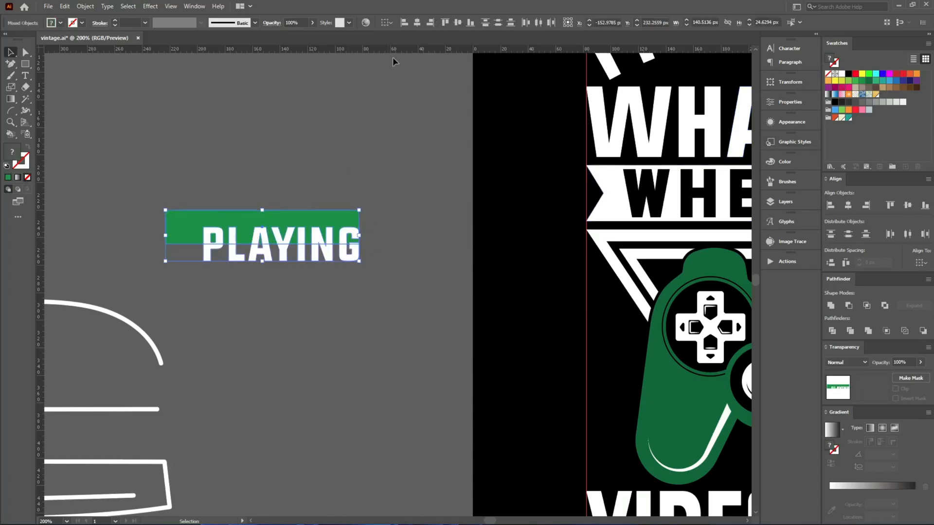
{"action": "left_click", "coordinate": [416, 23]}
{"action": "left_click", "coordinate": [457, 23]}
Resize the green rectangle to about 122 by 28 px around the PLAYING lettering and group it with the letters
{"action": "scroll", "coordinate": [243, 272], "scroll_direction": "up", "scroll_amount": 2}
{"action": "left_click", "coordinate": [308, 253]}
{"action": "left_click", "coordinate": [471, 194]}
{"action": "left_click_drag", "start_coordinate": [297, 159], "coordinate": [293, 155]}
{"action": "left_click_drag", "start_coordinate": [486, 194], "coordinate": [461, 194]}
{"action": "left_click", "coordinate": [325, 192], "text": "shift"}
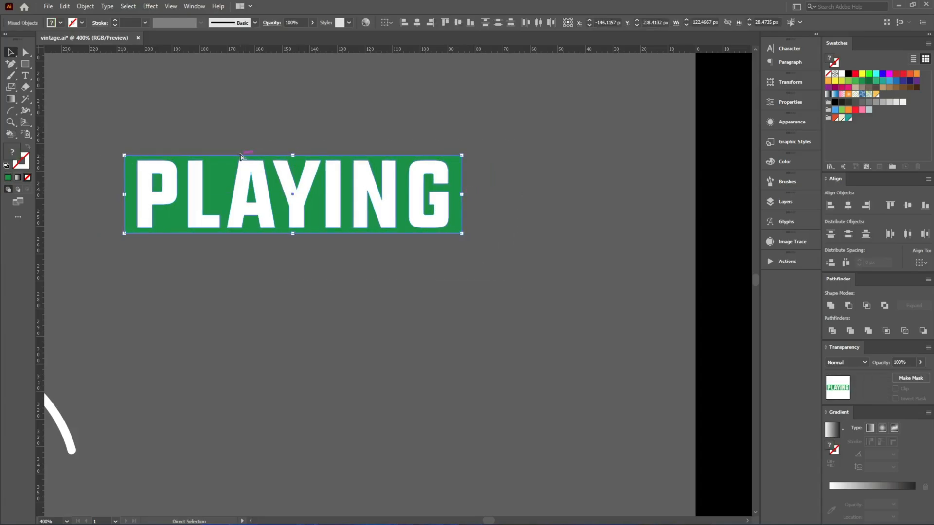
{"action": "key", "text": "ctrl+g"}
Move the PLAYING banner onto the gamepad and align it to the gamepad group's bottom edge and horizontal centre
{"action": "scroll", "coordinate": [168, 161], "scroll_direction": "down", "scroll_amount": 3}
{"action": "left_click_drag", "start_coordinate": [240, 186], "coordinate": [621, 327]}
{"action": "left_click_drag", "start_coordinate": [699, 334], "coordinate": [411, 263]}
{"action": "left_click", "coordinate": [412, 263], "text": "shift"}
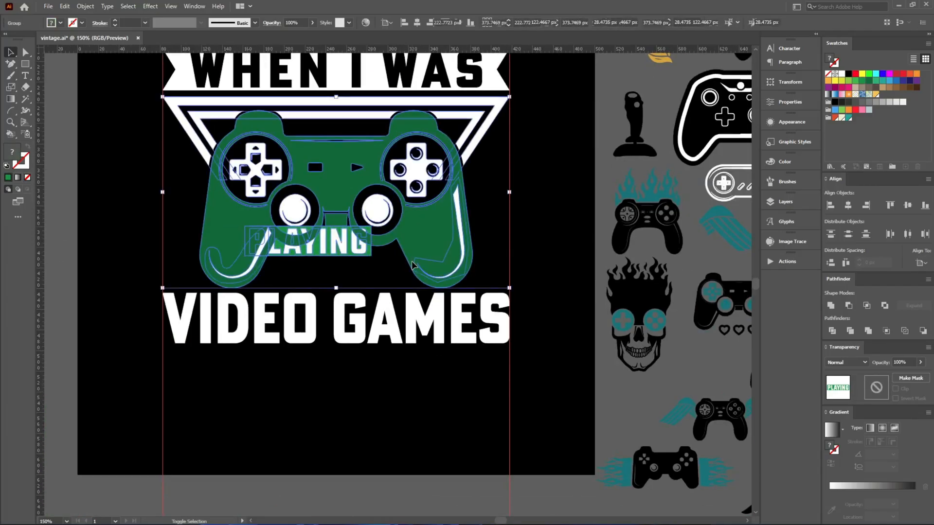
{"action": "left_click", "coordinate": [412, 265]}
{"action": "left_click", "coordinate": [925, 204]}
{"action": "left_click", "coordinate": [848, 205]}
Enlarge the PLAYING banner to about 186 by 43 px and bring it in front of the gamepad
{"action": "left_click_drag", "start_coordinate": [340, 251], "coordinate": [336, 230]}
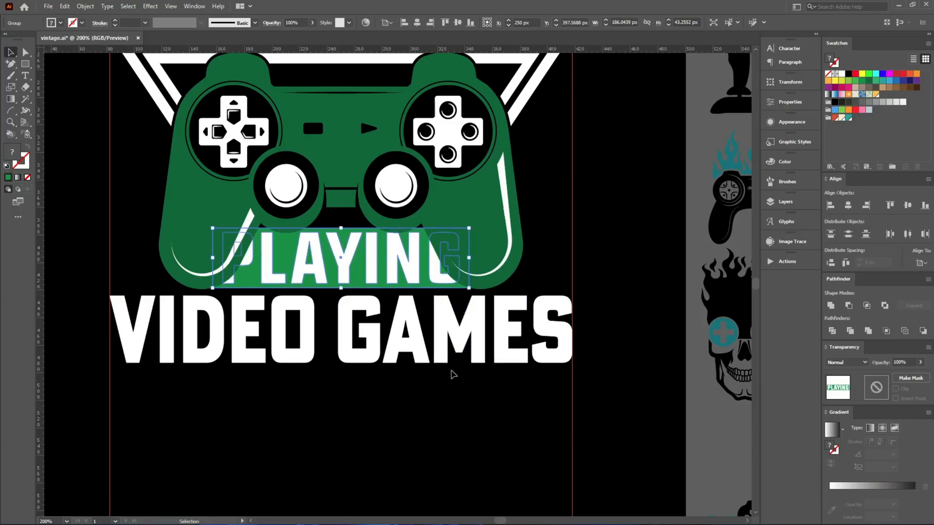
{"action": "key", "text": "ctrl+shift+o"}
{"action": "key", "text": "ctrl+plus"}
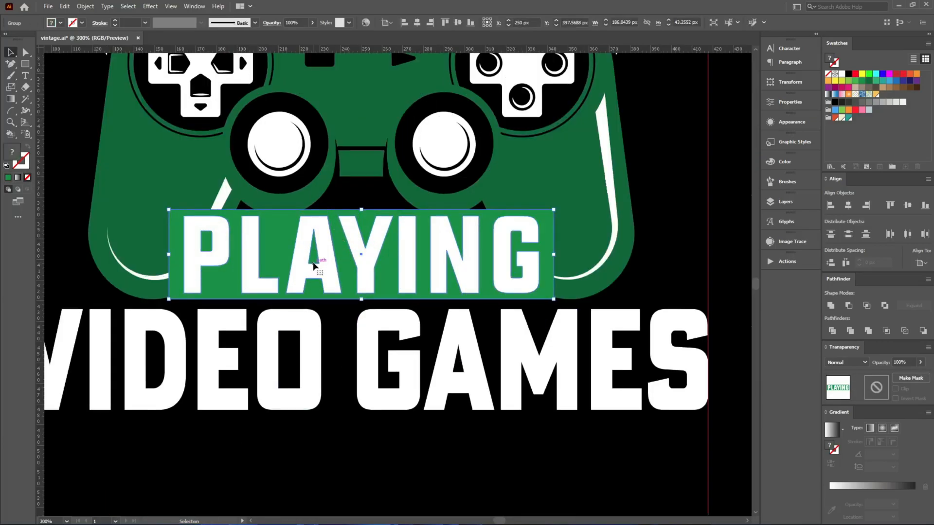
Ungroup the PLAYING banner and reduce its green rectangle's height to about 39.8 px, leaving narrower margins around the letters
{"action": "key", "text": "ctrl+shift+g"}
{"action": "left_click", "coordinate": [378, 436]}
{"action": "left_click_drag", "start_coordinate": [383, 234], "coordinate": [446, 373]}
{"action": "key", "text": "ctrl+z"}
{"action": "left_click", "coordinate": [344, 214]}
{"action": "scroll", "coordinate": [345, 221], "scroll_direction": "up", "scroll_amount": 4}
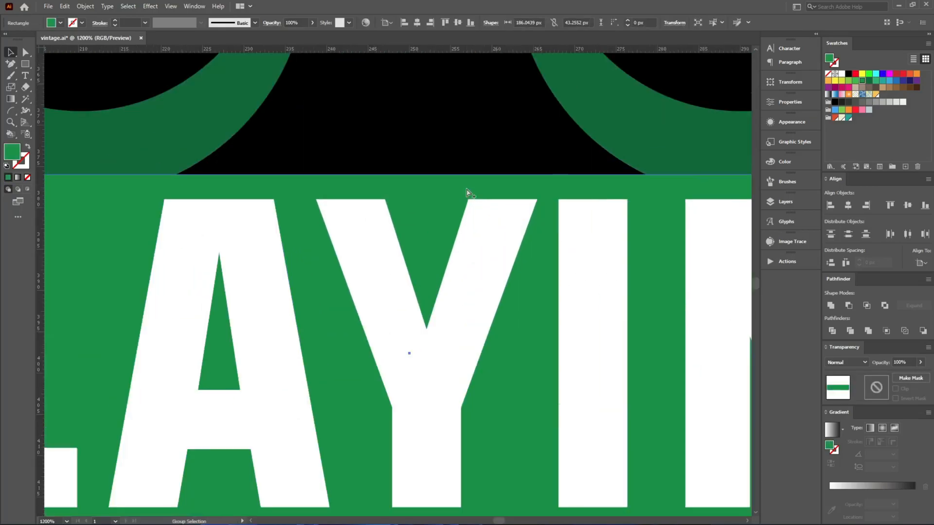
{"action": "left_click_drag", "start_coordinate": [408, 175], "coordinate": [410, 190]}
{"action": "scroll", "coordinate": [409, 191], "scroll_direction": "down", "scroll_amount": 6}
{"action": "left_click", "coordinate": [348, 363]}
{"action": "scroll", "coordinate": [325, 219], "scroll_direction": "up", "scroll_amount": 1}
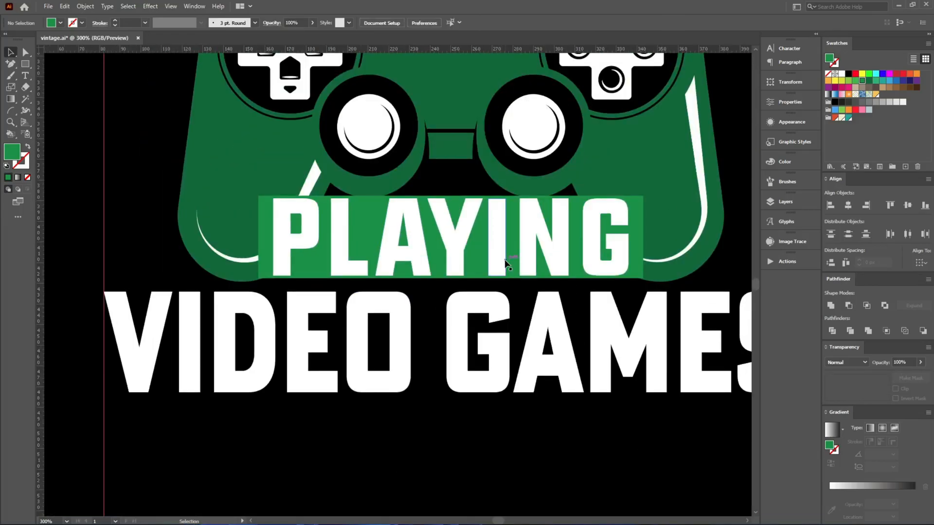
Round the corners of the green rectangle behind PLAYING to a radius of about 2.3 px
{"action": "scroll", "coordinate": [284, 250], "scroll_direction": "up", "scroll_amount": 3}
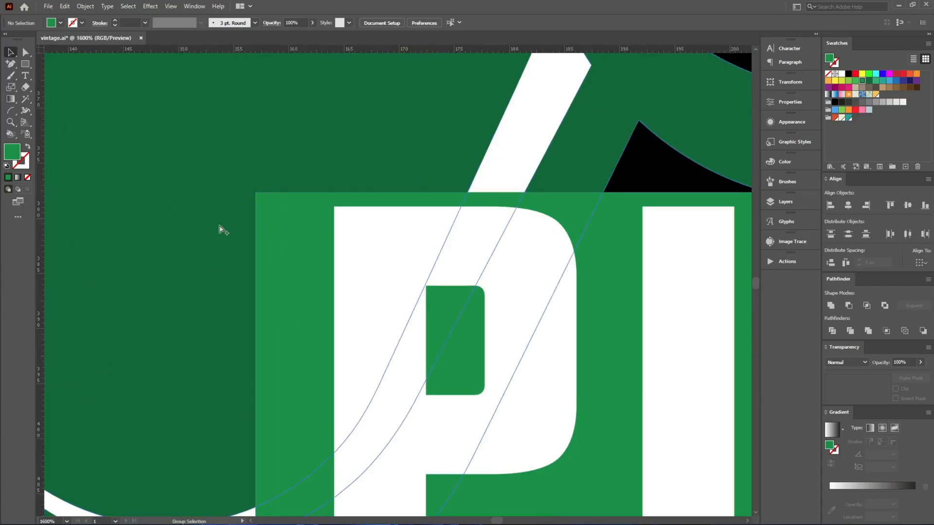
{"action": "scroll", "coordinate": [376, 251], "scroll_direction": "down", "scroll_amount": 1}
{"action": "left_click", "coordinate": [376, 251]}
{"action": "left_click", "coordinate": [247, 249]}
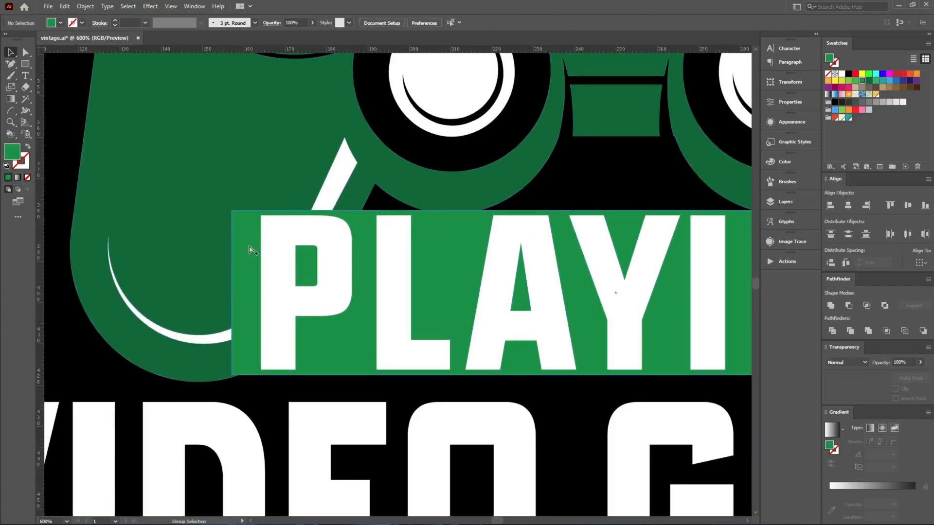
{"action": "left_click_drag", "start_coordinate": [238, 217], "coordinate": [242, 218]}
{"action": "scroll", "coordinate": [206, 276], "scroll_direction": "down", "scroll_amount": 1}
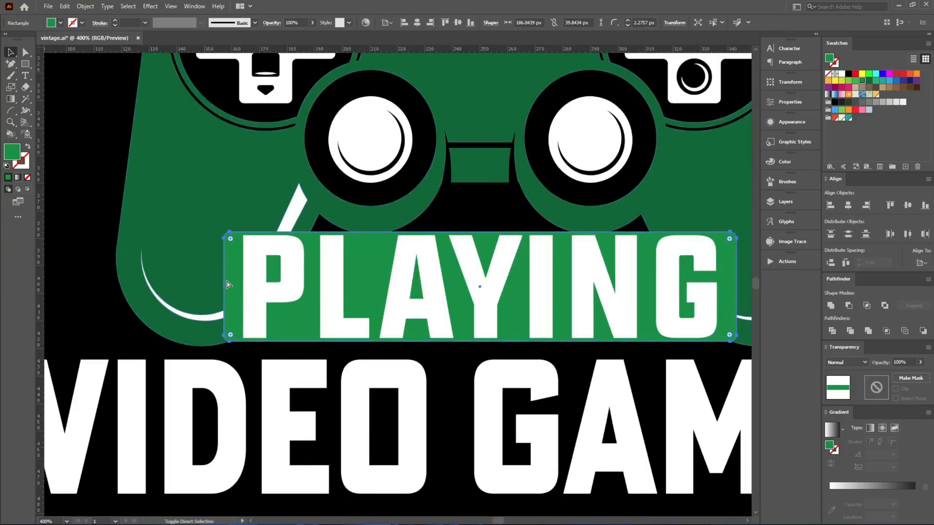
Offset the rounded green rectangle's path by 1 px and cut the larger copy to the clipboard
{"action": "key", "text": "ctrl+alt+o"}
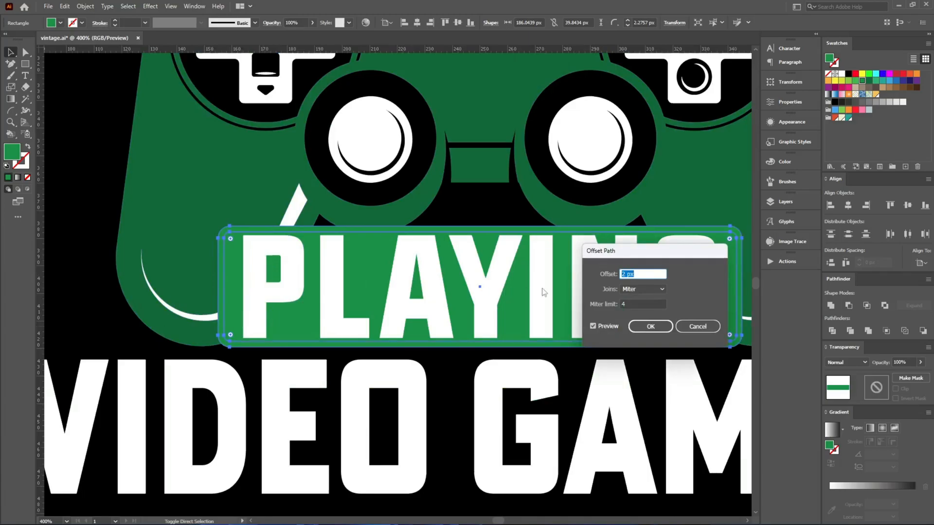
{"action": "key", "text": "Down"}
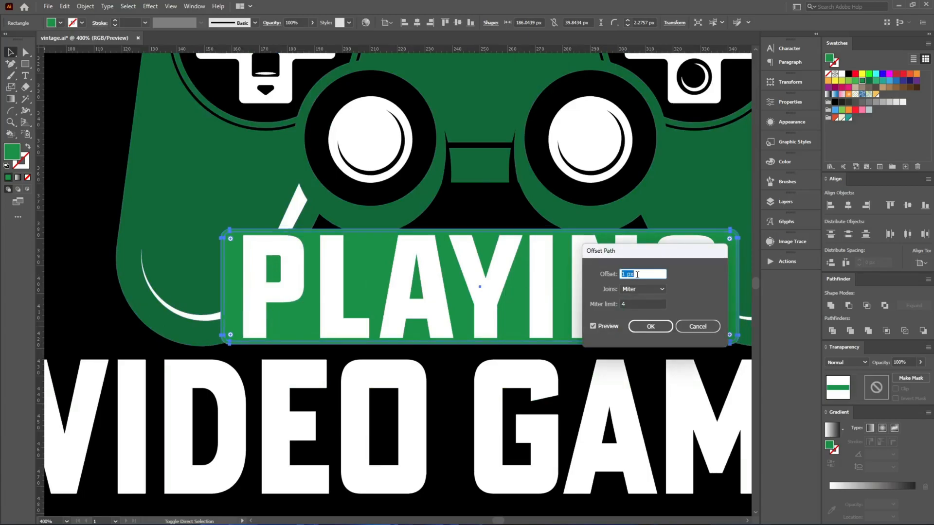
{"action": "left_click", "coordinate": [641, 326]}
{"action": "key", "text": "ctrl+shift+a"}
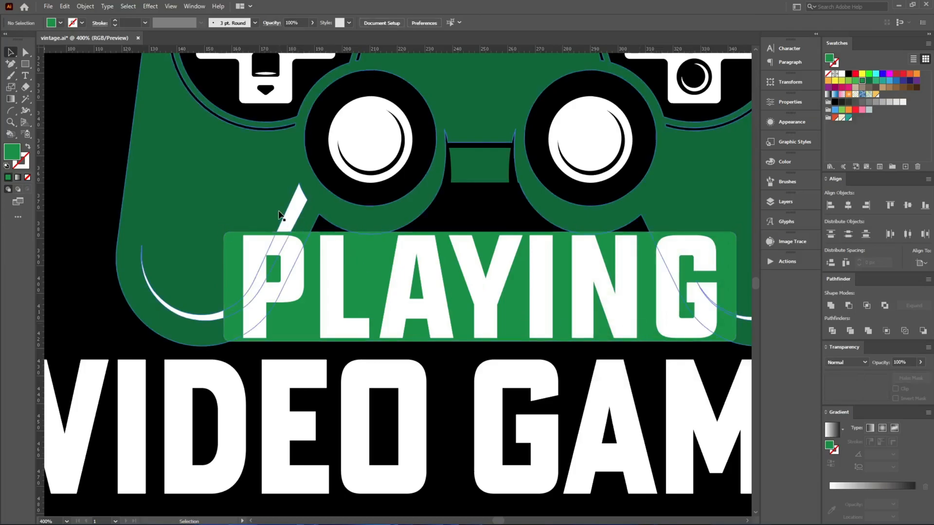
Create an opacity mask without clipping on the gamepad group and open the mask for editing
{"action": "scroll", "coordinate": [210, 222], "scroll_direction": "down", "scroll_amount": 3}
{"action": "scroll", "coordinate": [302, 118], "scroll_direction": "up", "scroll_amount": 1}
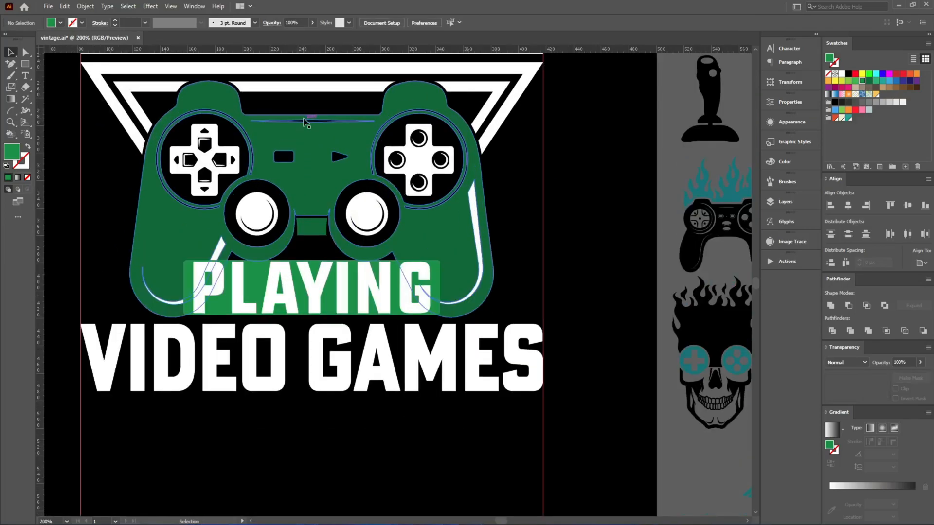
{"action": "left_click", "coordinate": [302, 118]}
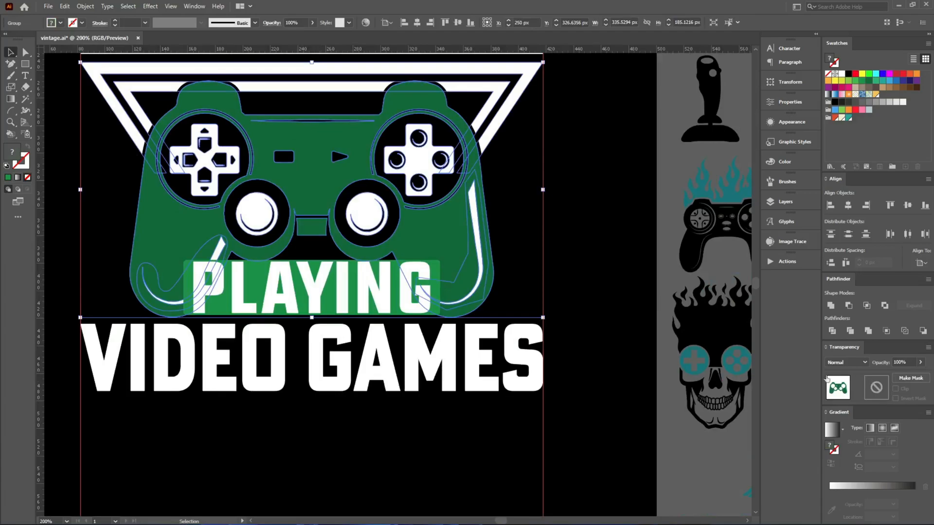
{"action": "left_click", "coordinate": [910, 378]}
{"action": "left_click", "coordinate": [896, 388]}
{"action": "left_click", "coordinate": [881, 390]}
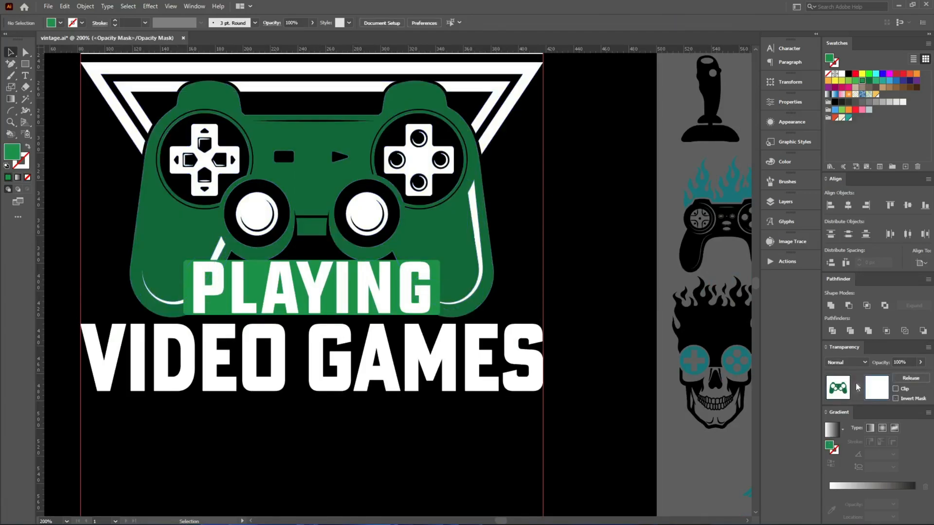
Paste the offset rectangle in place inside the gamepad's mask, fill it with black, and return to the artwork
{"action": "key", "text": "ctrl+f"}
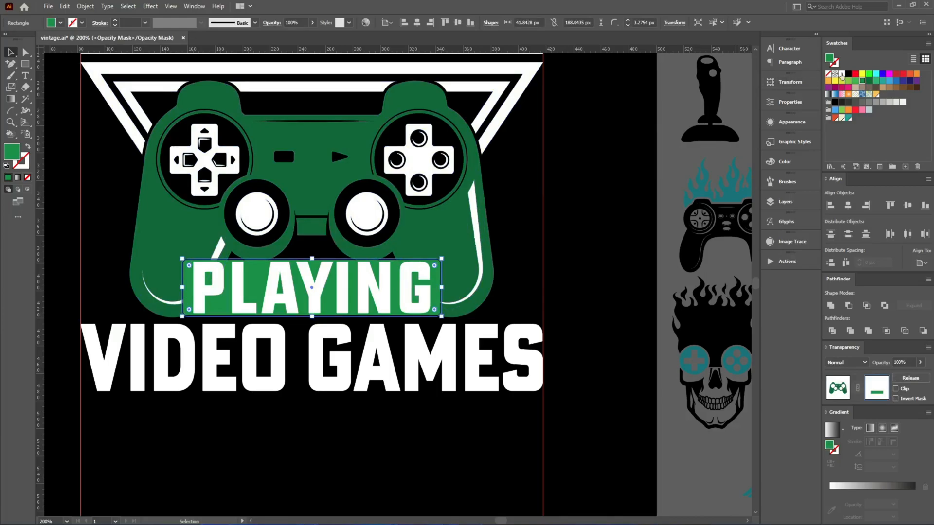
{"action": "left_click", "coordinate": [849, 75]}
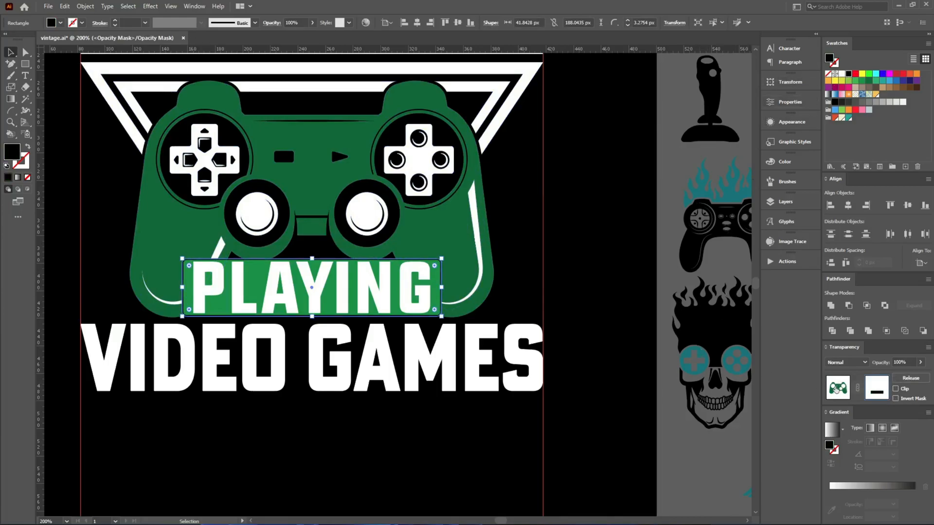
{"action": "left_click", "coordinate": [836, 389]}
{"action": "left_click", "coordinate": [559, 265]}
{"action": "scroll", "coordinate": [423, 272], "scroll_direction": "up", "scroll_amount": 5}
{"action": "scroll", "coordinate": [538, 243], "scroll_direction": "down", "scroll_amount": 4}
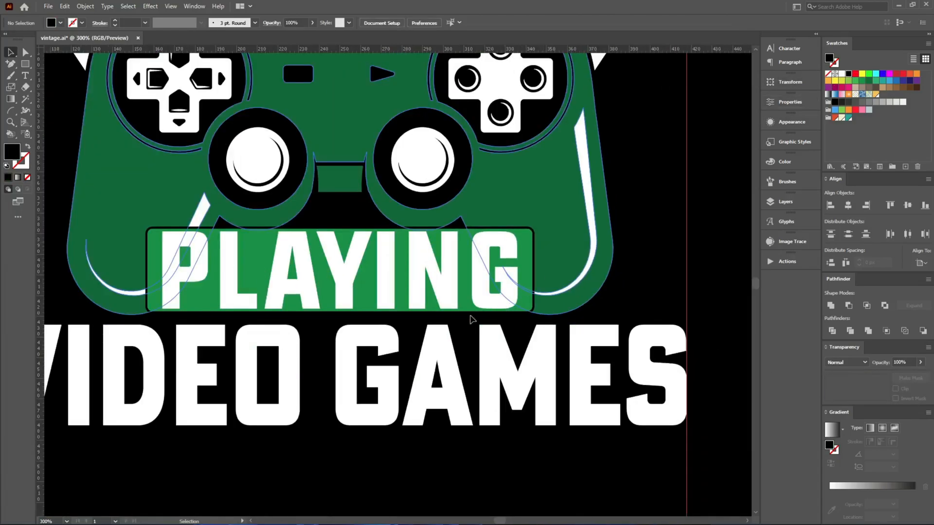
Restore the PLAYING letters to their place over the green rectangle and cut them to the clipboard
{"action": "left_click_drag", "start_coordinate": [298, 280], "coordinate": [294, 344]}
{"action": "key", "text": "ctrl+z"}
{"action": "key", "text": "ctrl+z"}
{"action": "key", "text": "ctrl+z"}
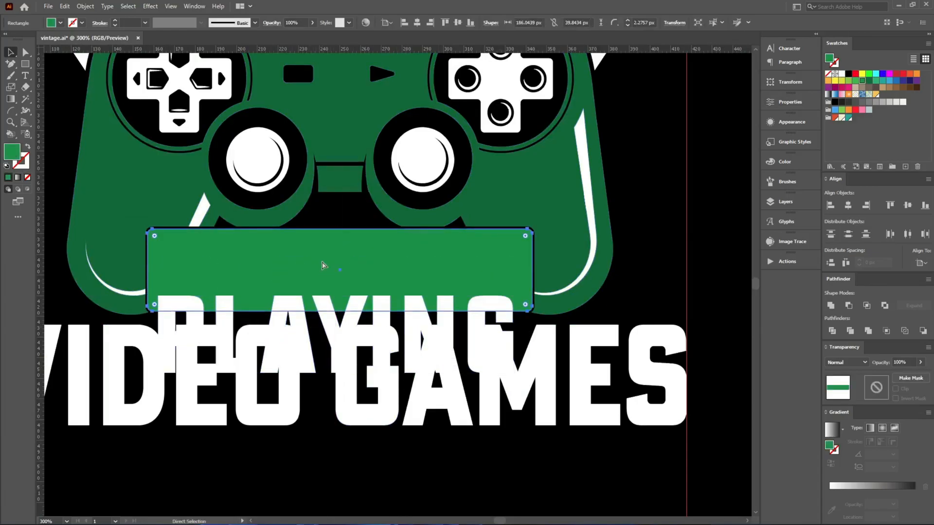
{"action": "key", "text": "Delete"}
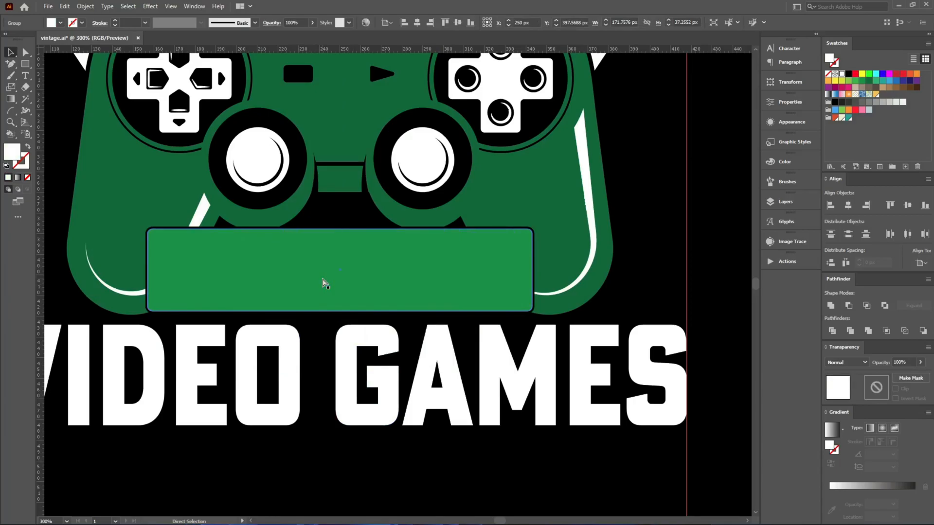
Give the green rectangle an unclipped opacity mask, paste the PLAYING letters in place inside it in black, and exit the mask
{"action": "left_click", "coordinate": [291, 270]}
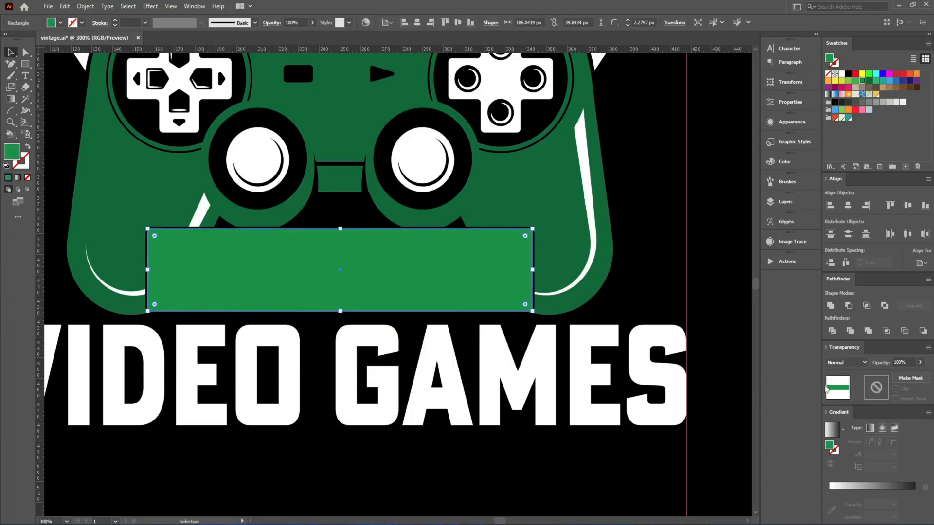
{"action": "left_click", "coordinate": [912, 383]}
{"action": "left_click", "coordinate": [882, 390]}
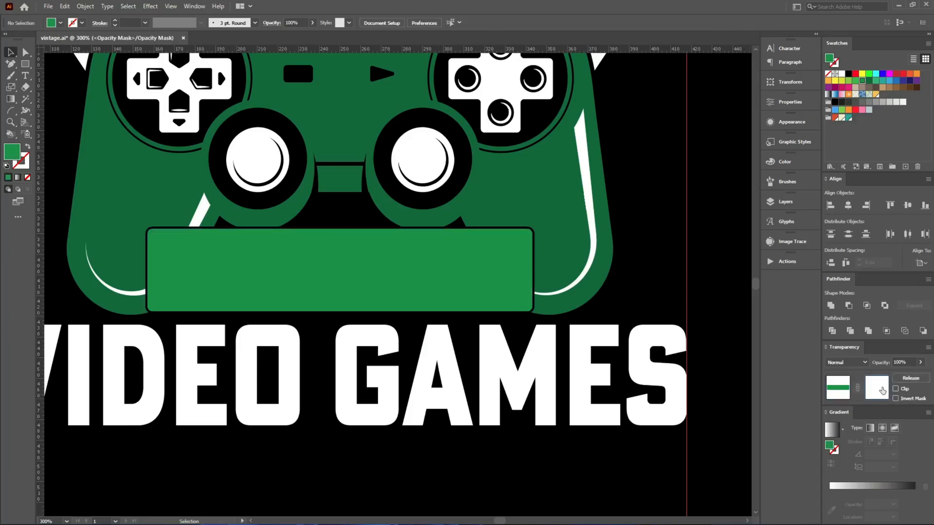
{"action": "key", "text": "ctrl+f"}
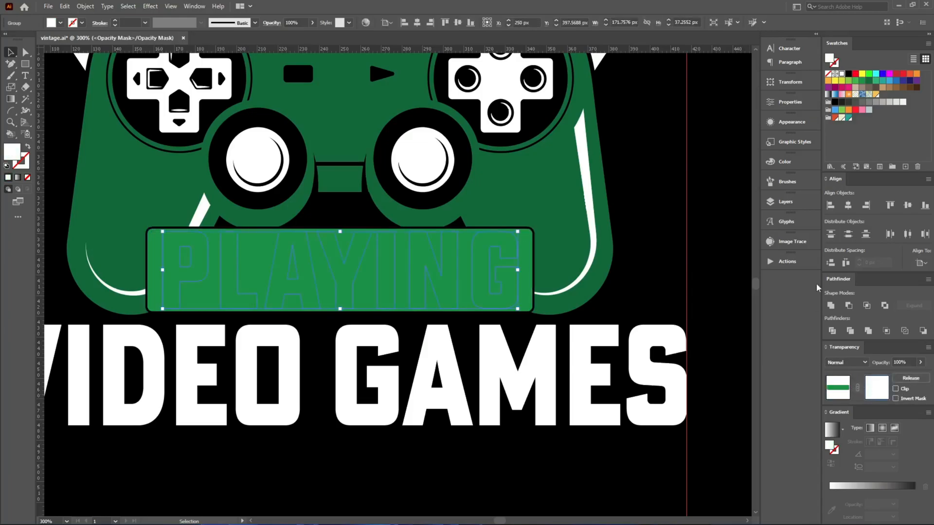
{"action": "left_click", "coordinate": [848, 73]}
{"action": "left_click", "coordinate": [838, 387]}
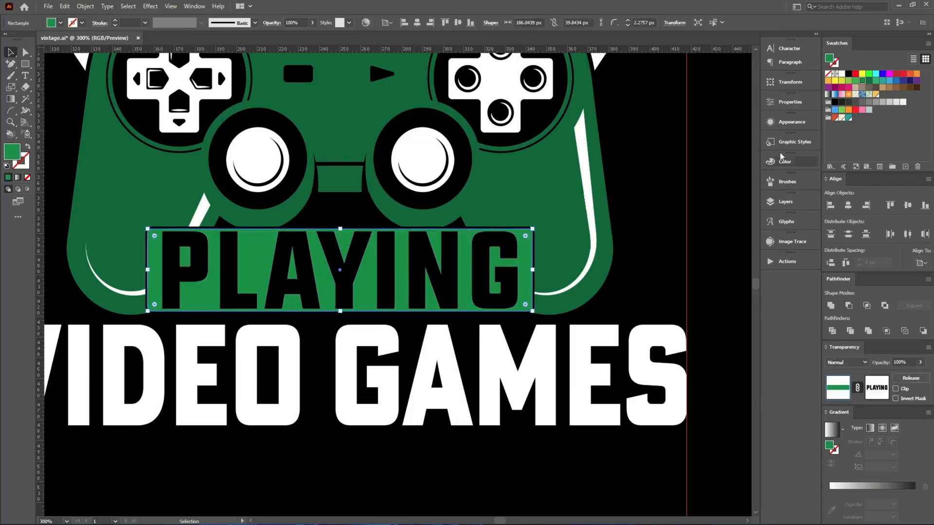
Change the fill of the PLAYING banner rectangle to cyan
{"action": "left_click", "coordinate": [875, 74]}
{"action": "left_click", "coordinate": [685, 179]}
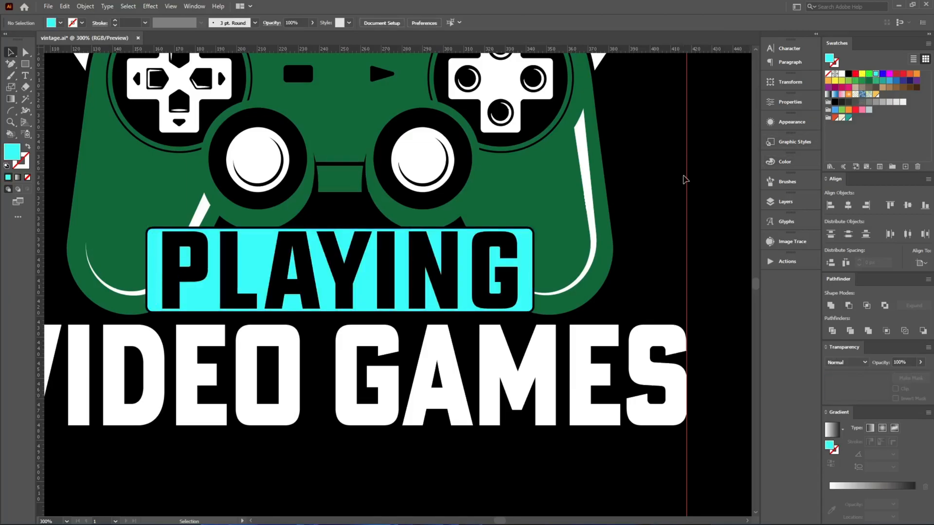
{"action": "scroll", "coordinate": [299, 170], "scroll_direction": "down", "scroll_amount": 6}
{"action": "scroll", "coordinate": [300, 306], "scroll_direction": "up", "scroll_amount": 3}
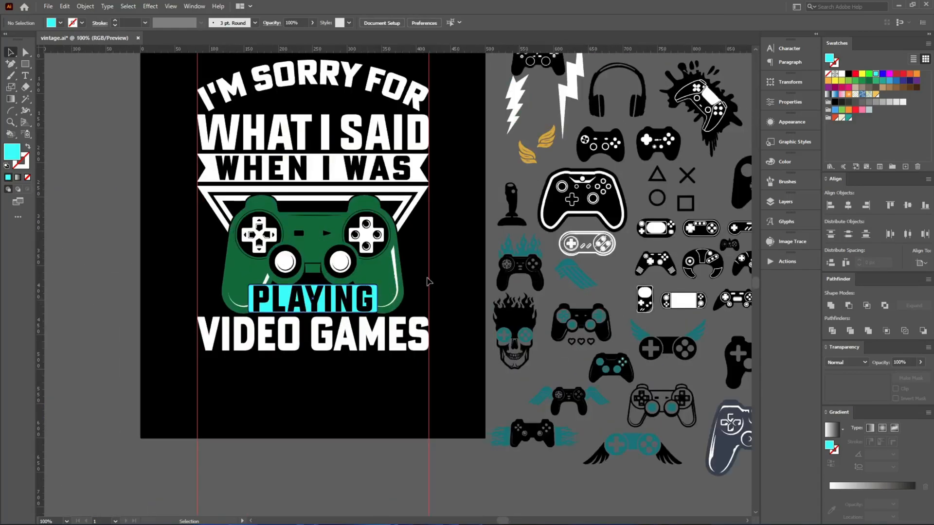
{"action": "scroll", "coordinate": [406, 264], "scroll_direction": "up", "scroll_amount": 3}
{"action": "scroll", "coordinate": [487, 360], "scroll_direction": "down", "scroll_amount": 2}
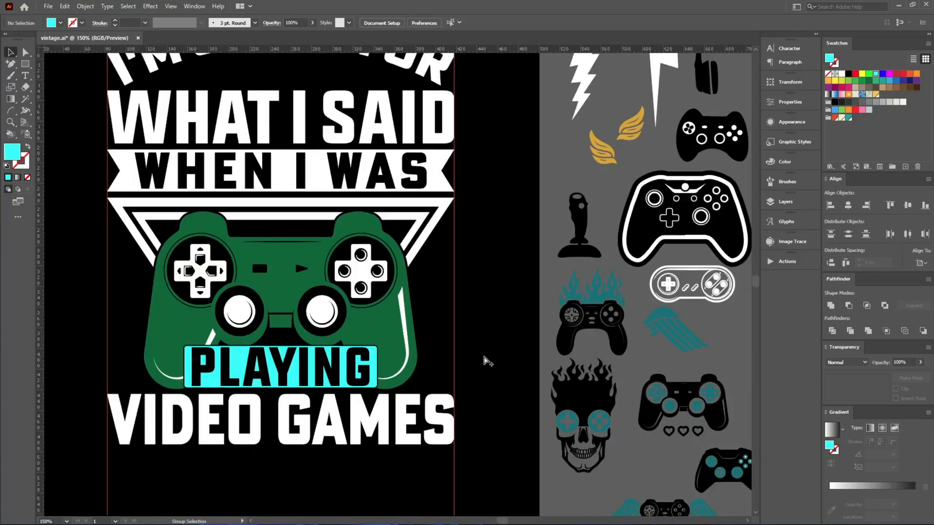
{"action": "left_click_drag", "start_coordinate": [484, 351], "coordinate": [492, 331]}
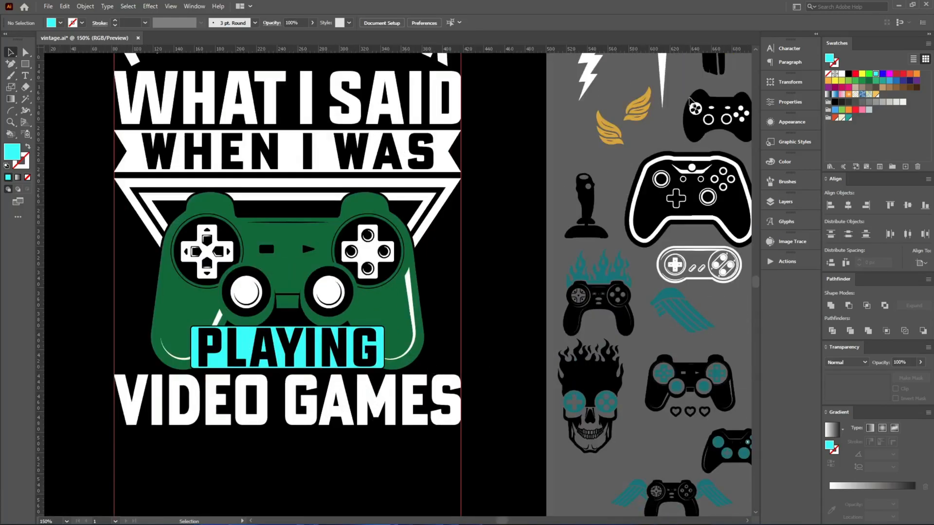
Move a white lightning bolt beside the gamepad's right grip and align its right edge with VIDEO GAMES
{"action": "left_click_drag", "start_coordinate": [657, 79], "coordinate": [433, 345]}
{"action": "left_click", "coordinate": [457, 411], "text": "shift"}
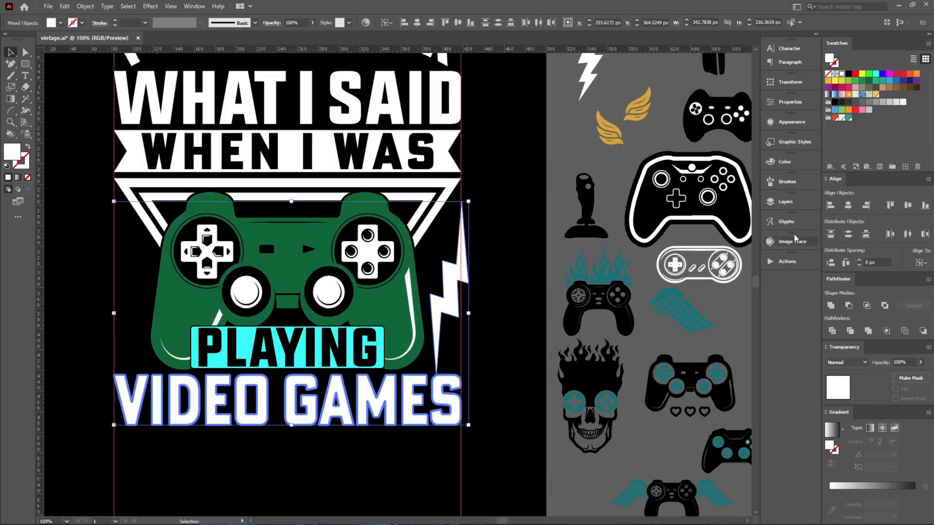
{"action": "left_click", "coordinate": [866, 206]}
{"action": "left_click", "coordinate": [529, 276]}
Shrink the lightning bolt to about 32 by 146 px along the right guide and shift it up slightly
{"action": "scroll", "coordinate": [464, 297], "scroll_direction": "up", "scroll_amount": 2}
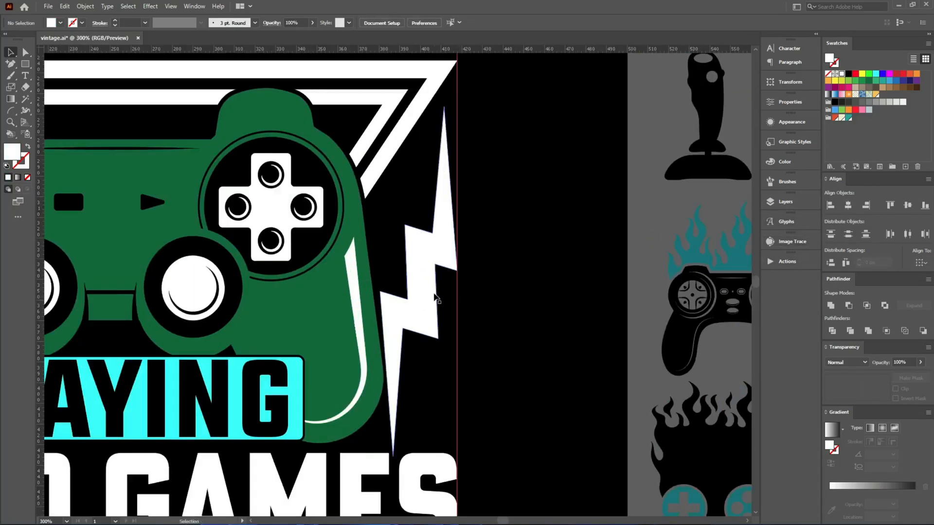
{"action": "left_click", "coordinate": [434, 296]}
{"action": "left_click_drag", "start_coordinate": [381, 281], "coordinate": [391, 286]}
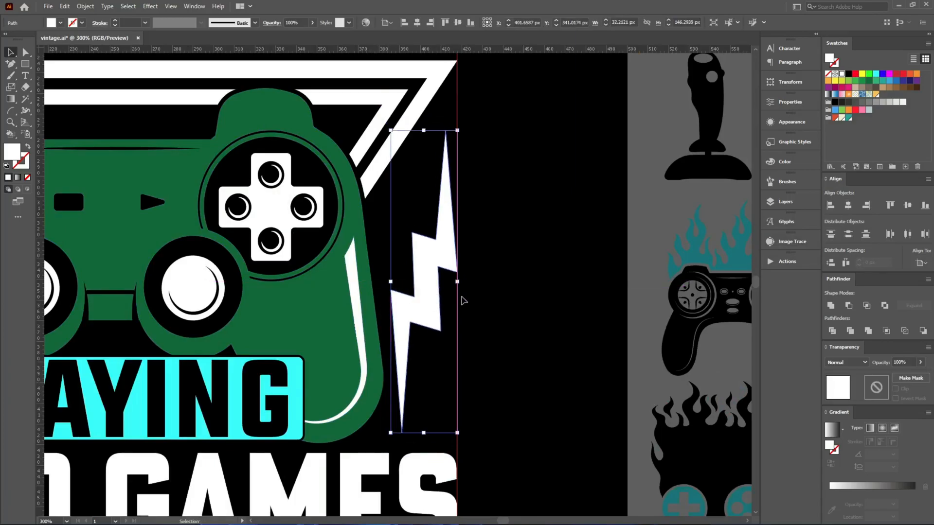
{"action": "left_click", "coordinate": [579, 300]}
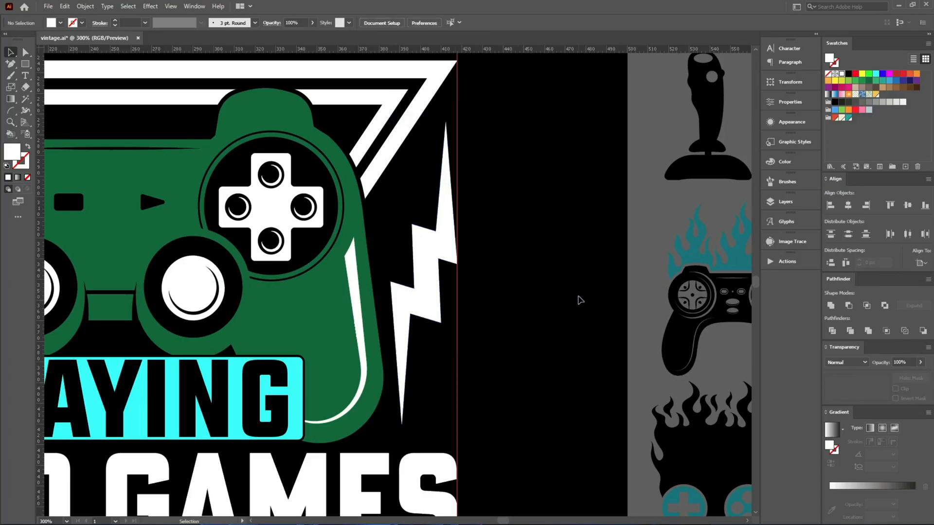
{"action": "scroll", "coordinate": [579, 301], "scroll_direction": "down", "scroll_amount": 1}
{"action": "left_click_drag", "start_coordinate": [574, 304], "coordinate": [696, 275]}
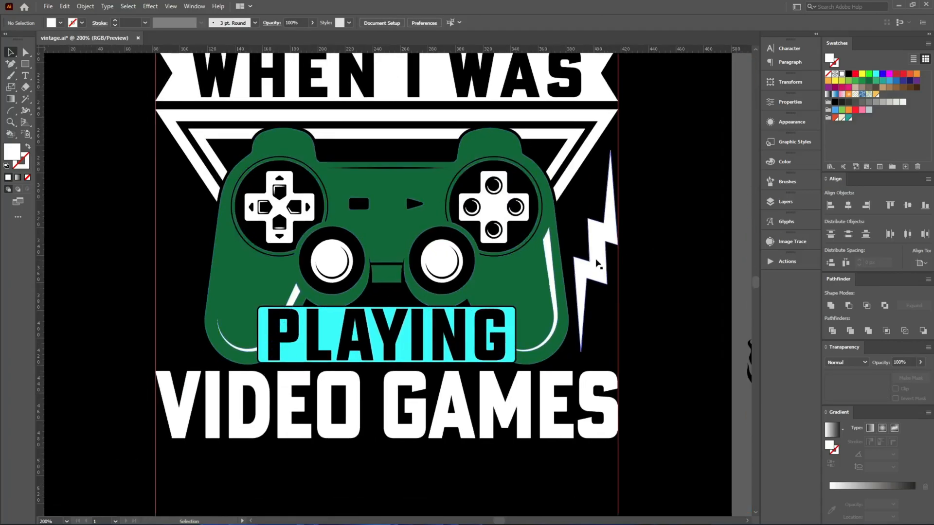
Mirror a copy of the white lightning bolt across the vertical axis and align it with the left edge of VIDEO GAMES
{"action": "left_click", "coordinate": [597, 263]}
{"action": "key", "text": "v"}
{"action": "key", "text": "o"}
{"action": "key", "text": "Return"}
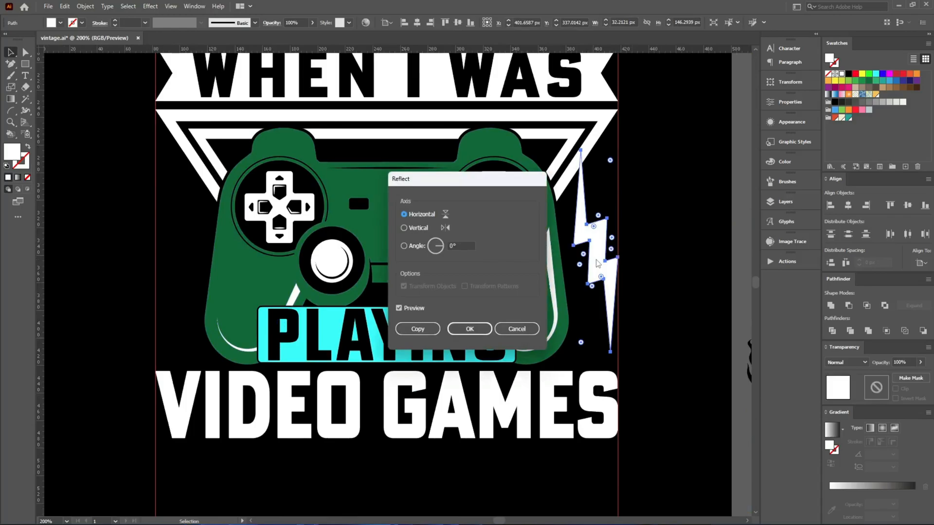
{"action": "left_click", "coordinate": [416, 330]}
{"action": "left_click_drag", "start_coordinate": [493, 301], "coordinate": [176, 302]}
{"action": "left_click", "coordinate": [168, 401], "text": "shift"}
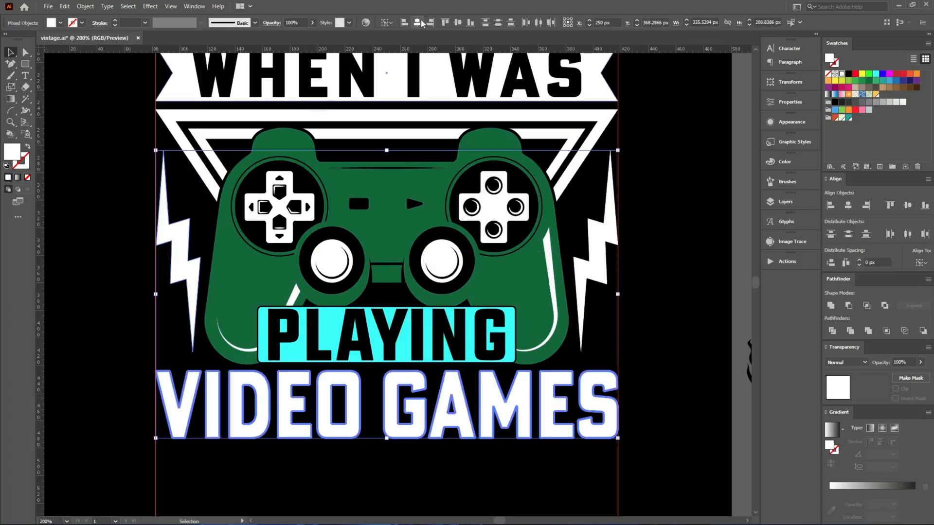
{"action": "left_click", "coordinate": [60, 382]}
{"action": "scroll", "coordinate": [123, 419], "scroll_direction": "up", "scroll_amount": 4}
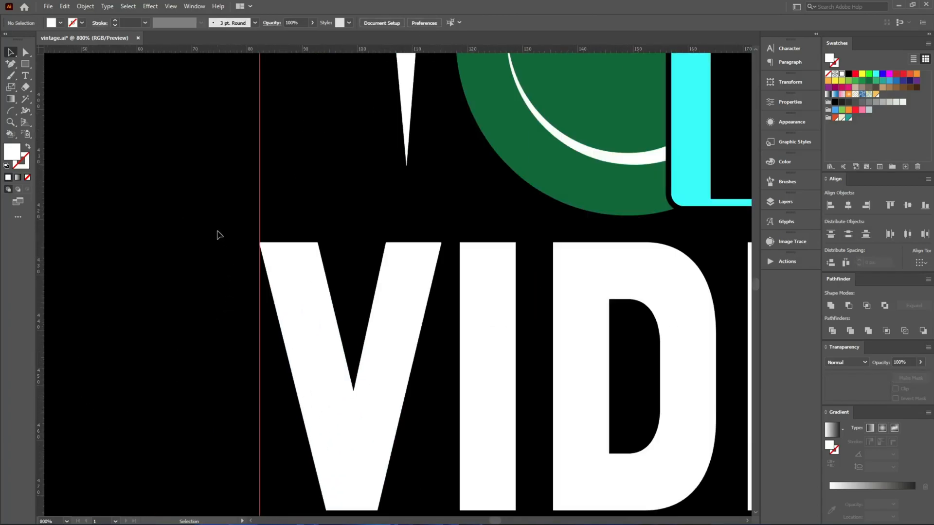
{"action": "scroll", "coordinate": [173, 366], "scroll_direction": "down", "scroll_amount": 4}
{"action": "scroll", "coordinate": [176, 368], "scroll_direction": "down", "scroll_amount": 1}
{"action": "scroll", "coordinate": [205, 418], "scroll_direction": "down", "scroll_amount": 2}
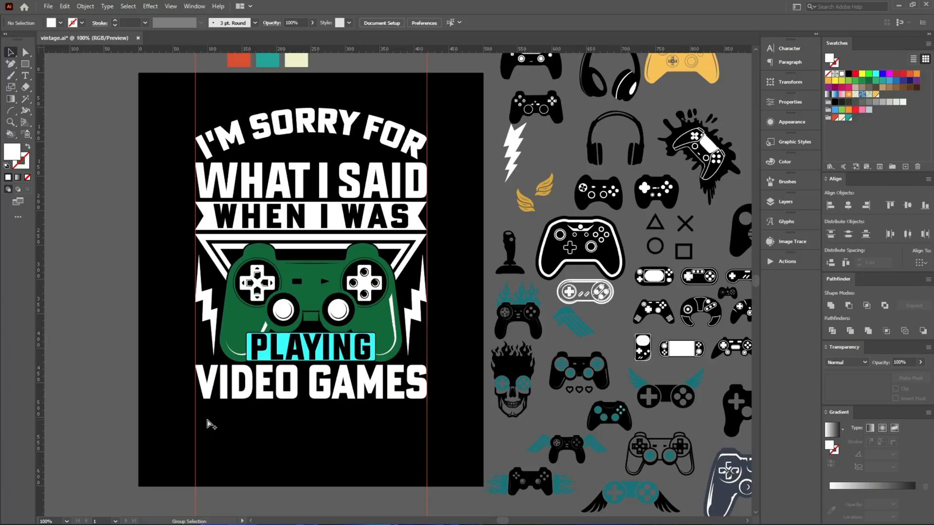
Draw a straight horizontal line about 212 px long with the Pen tool between the arched I'M SORRY FOR and WHAT I SAID
{"action": "scroll", "coordinate": [341, 144], "scroll_direction": "up", "scroll_amount": 5}
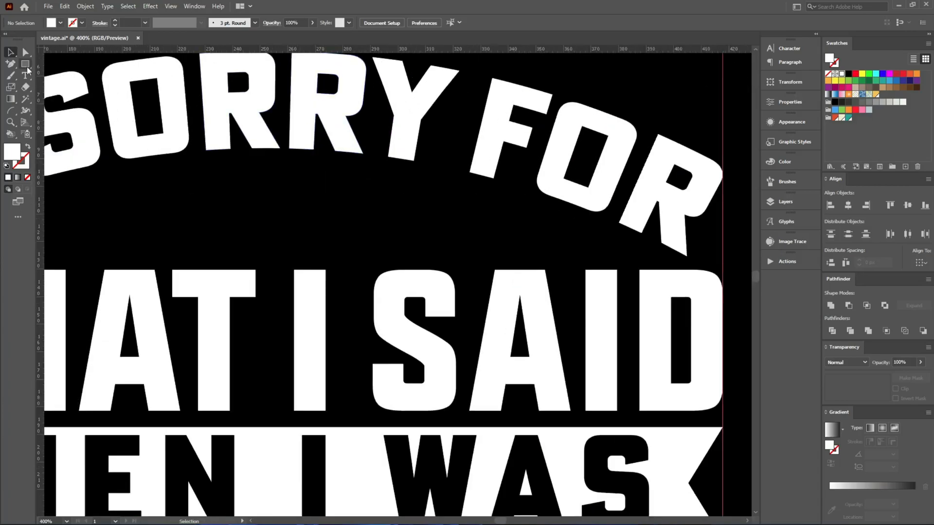
{"action": "right_click", "coordinate": [11, 64]}
{"action": "left_click", "coordinate": [53, 122]}
{"action": "key", "text": "space"}
{"action": "left_click_drag", "start_coordinate": [165, 205], "coordinate": [315, 209]}
{"action": "left_click", "coordinate": [138, 256]}
{"action": "left_click", "coordinate": [724, 258], "text": "shift"}
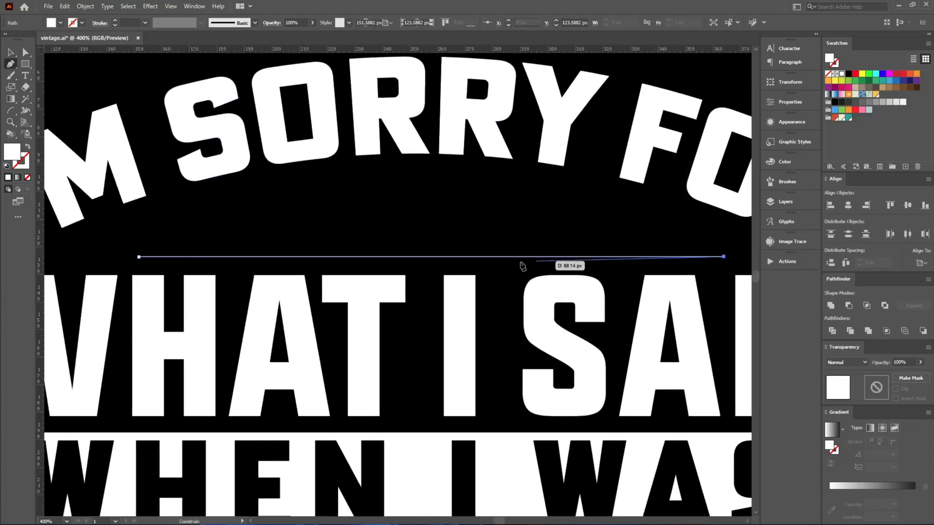
{"action": "key", "text": "v"}
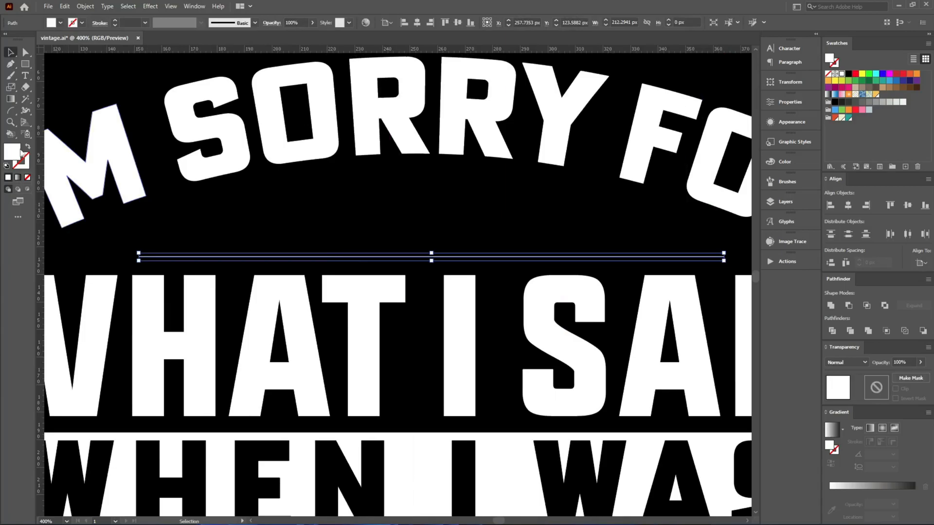
Swap the line's fill and stroke to make the stroke white, taper both ends with a width profile, and set its weight to 3 pt
{"action": "left_click", "coordinate": [25, 149]}
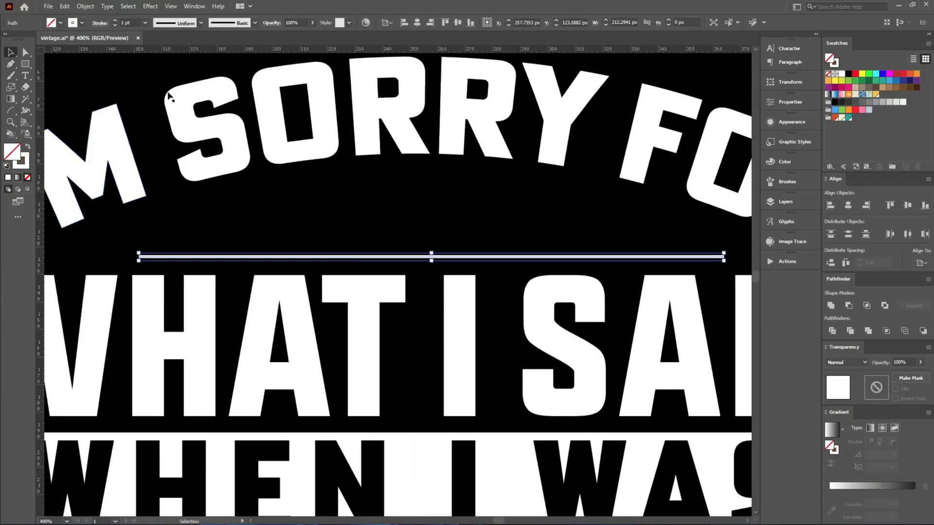
{"action": "left_click", "coordinate": [201, 24]}
{"action": "left_click", "coordinate": [166, 55]}
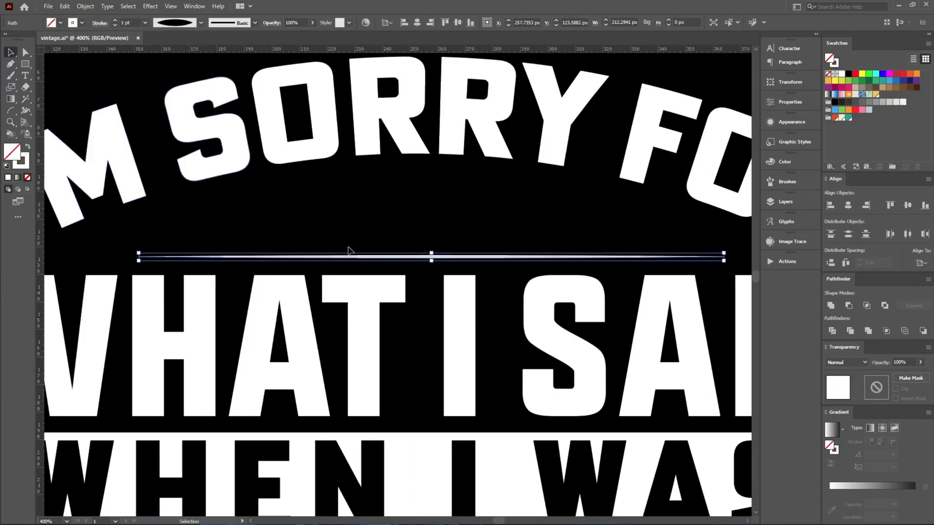
{"action": "scroll", "coordinate": [138, 23], "scroll_direction": "up", "scroll_amount": 3}
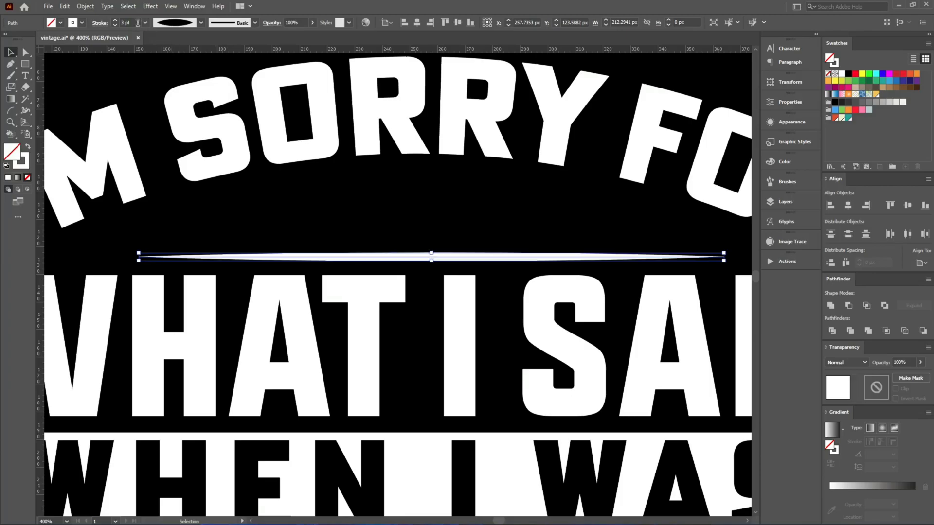
{"action": "scroll", "coordinate": [138, 23], "scroll_direction": "down", "scroll_amount": 1}
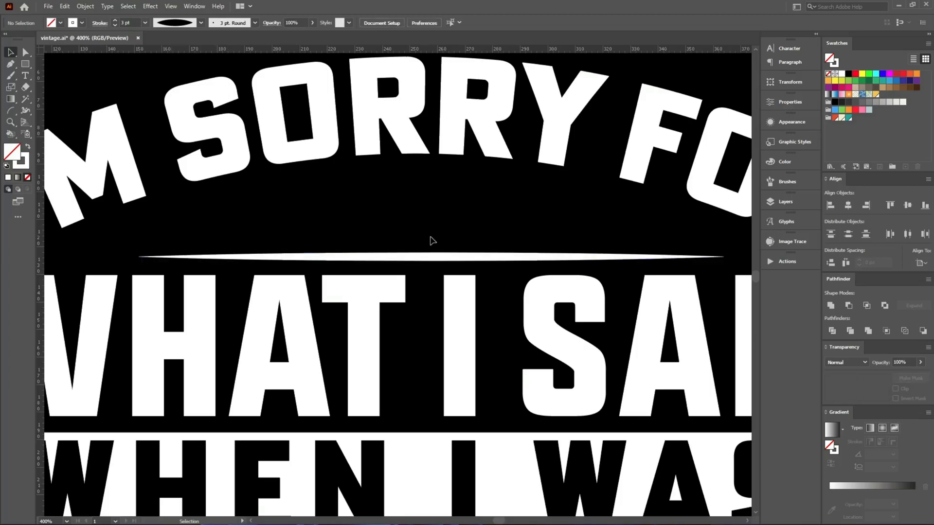
Duplicate the tapered line about 8.5 px upward and repeat the copy once to make a stack of three lines
{"action": "scroll", "coordinate": [447, 265], "scroll_direction": "up", "scroll_amount": 2}
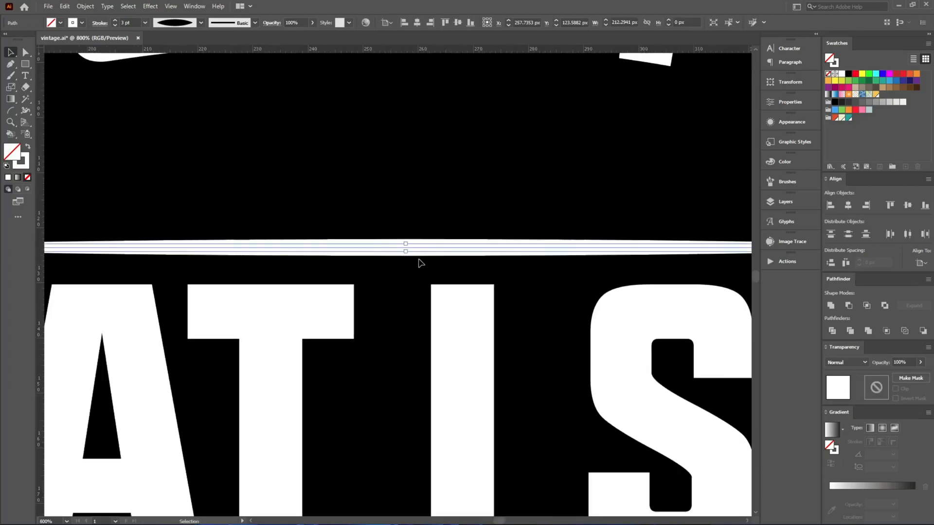
{"action": "left_click_drag", "start_coordinate": [427, 251], "coordinate": [428, 207]}
{"action": "scroll", "coordinate": [365, 247], "scroll_direction": "down", "scroll_amount": 3}
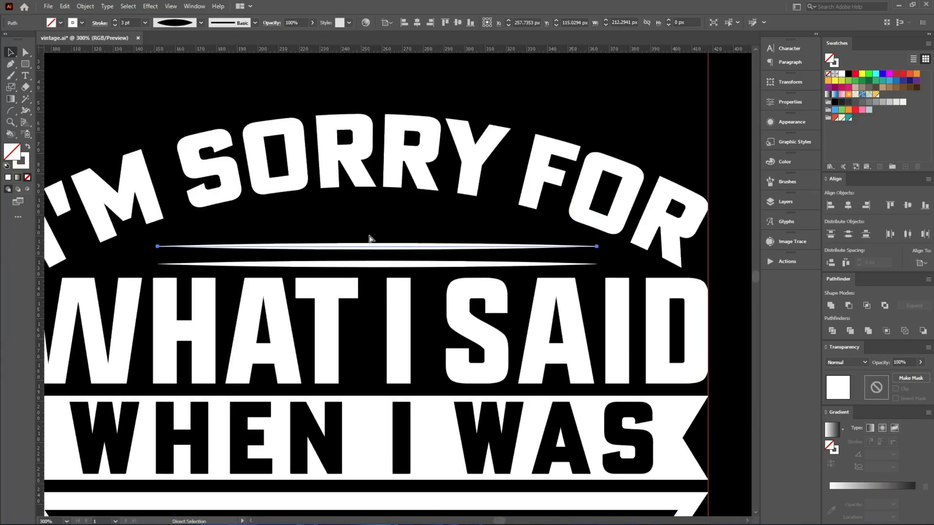
{"action": "key", "text": "ctrl+d"}
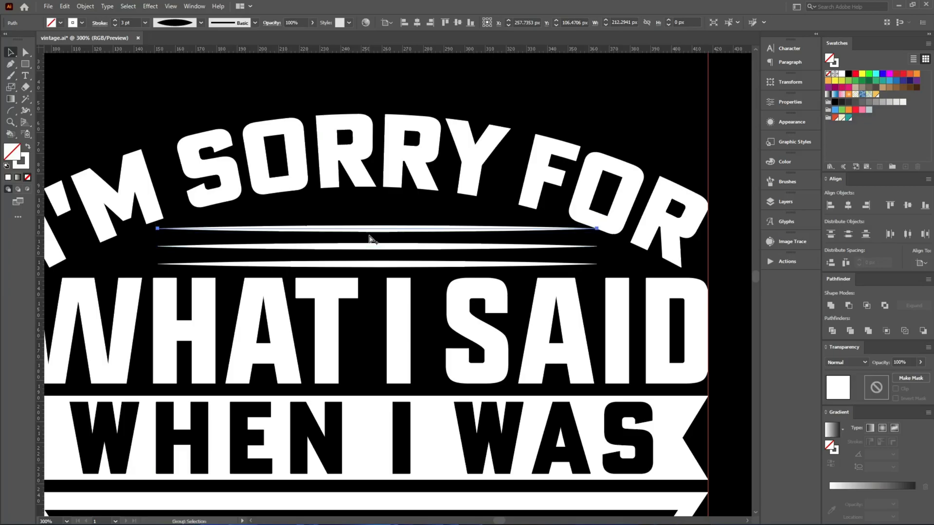
Shorten the upper two tapered lines symmetrically to about 169 px, and narrow the topmost one further to about 115 px
{"action": "scroll", "coordinate": [369, 236], "scroll_direction": "up", "scroll_amount": 1}
{"action": "left_click_drag", "start_coordinate": [365, 196], "coordinate": [418, 253]}
{"action": "left_click_drag", "start_coordinate": [676, 236], "coordinate": [615, 239]}
{"action": "left_click", "coordinate": [591, 226]}
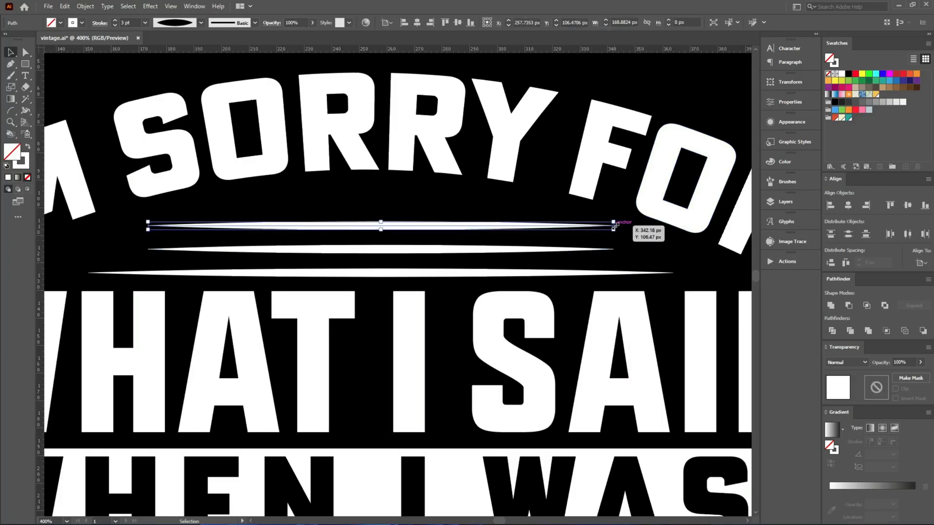
{"action": "scroll", "coordinate": [621, 229], "scroll_direction": "up", "scroll_amount": 3}
{"action": "left_click_drag", "start_coordinate": [612, 222], "coordinate": [387, 220]}
{"action": "scroll", "coordinate": [467, 233], "scroll_direction": "down", "scroll_amount": 4}
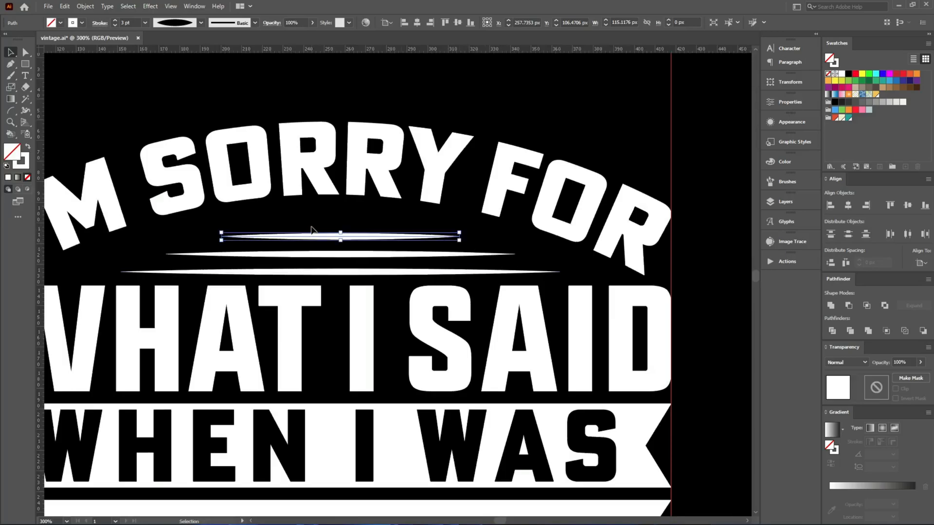
Select the three tapered lines above WHAT I SAID and nudge them up slightly toward the arched text
{"action": "left_click_drag", "start_coordinate": [327, 276], "coordinate": [328, 277]}
{"action": "key", "text": "Up"}
{"action": "key", "text": "Up"}
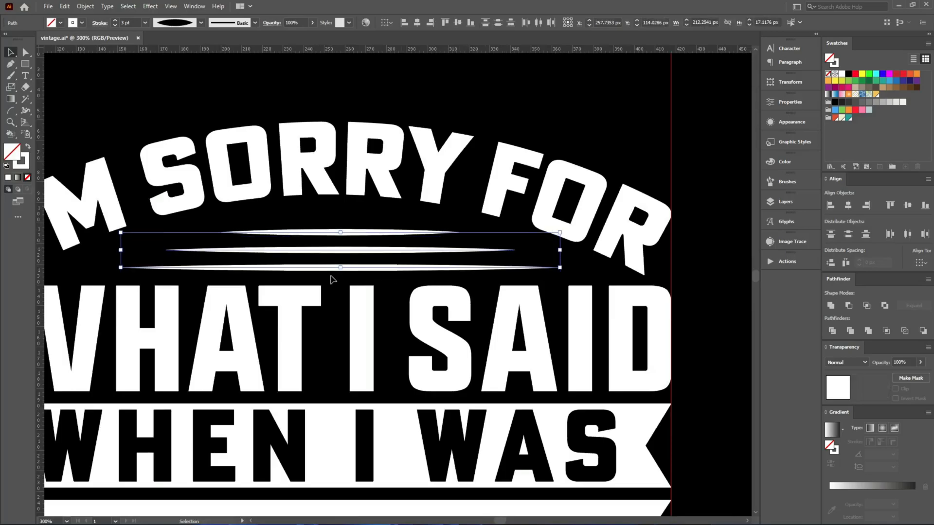
{"action": "key", "text": "Up"}
Convert the three tapered lines into filled shapes, group them, and center the group horizontally on the artboard
{"action": "key", "text": "ctrl"}
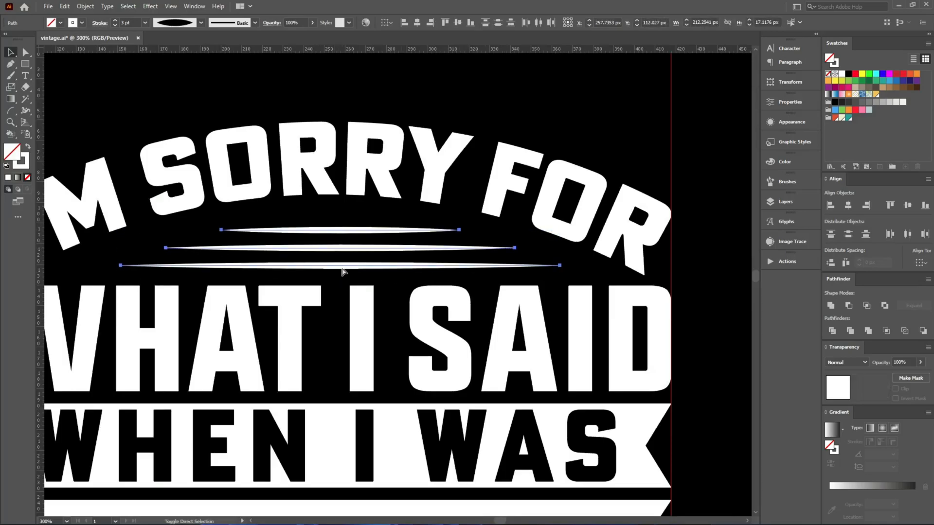
{"action": "key", "text": "ctrl+shift+o"}
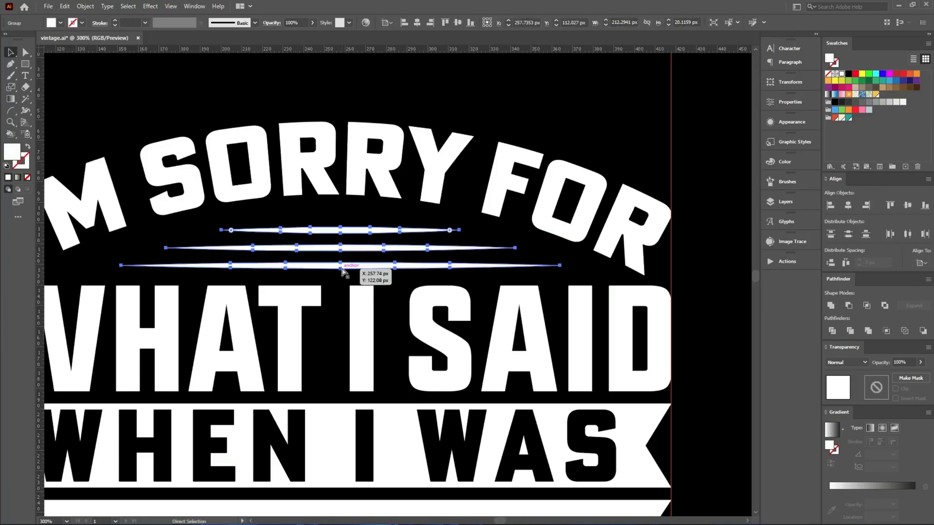
{"action": "key", "text": "ctrl+g"}
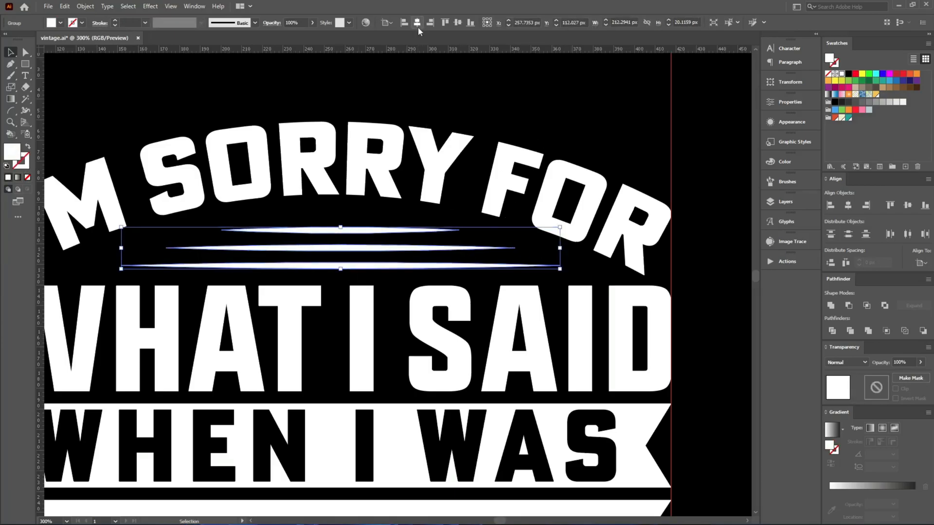
{"action": "left_click", "coordinate": [417, 25]}
{"action": "left_click_drag", "start_coordinate": [544, 248], "coordinate": [559, 249]}
{"action": "left_click", "coordinate": [574, 137]}
Draw a straight horizontal line about 336 px long between the two vertical guides below VIDEO GAMES with the Pen tool
{"action": "scroll", "coordinate": [461, 150], "scroll_direction": "down", "scroll_amount": 5}
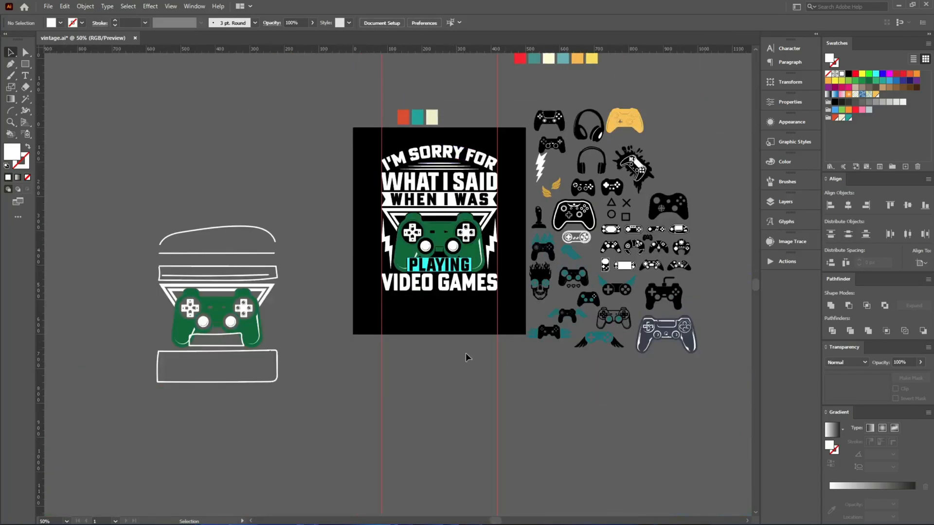
{"action": "scroll", "coordinate": [465, 298], "scroll_direction": "up", "scroll_amount": 5}
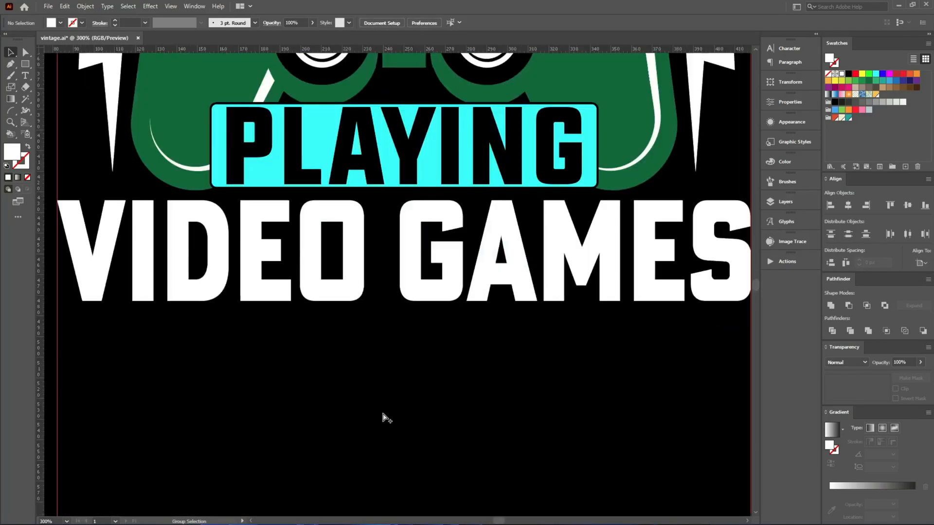
{"action": "left_click_drag", "start_coordinate": [111, 332], "coordinate": [609, 385]}
{"action": "scroll", "coordinate": [413, 377], "scroll_direction": "down", "scroll_amount": 4}
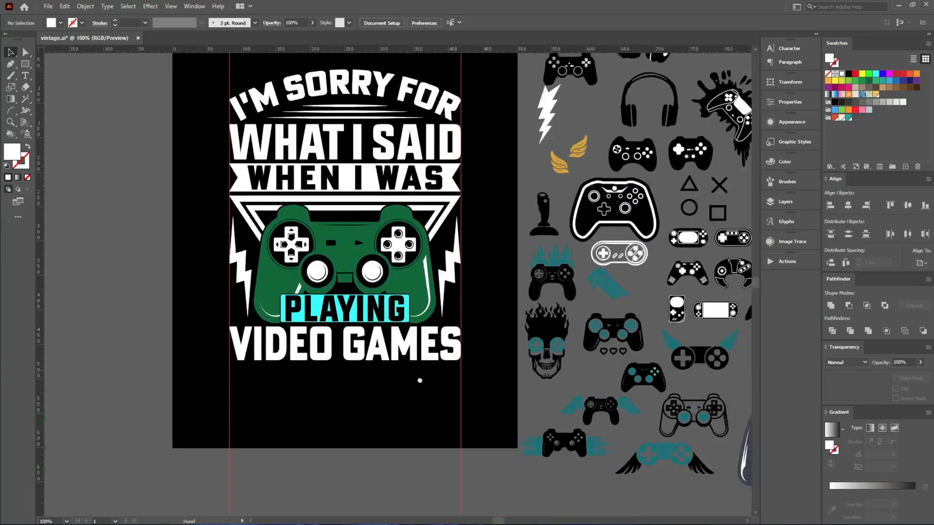
{"action": "left_click_drag", "start_coordinate": [420, 380], "coordinate": [594, 294]}
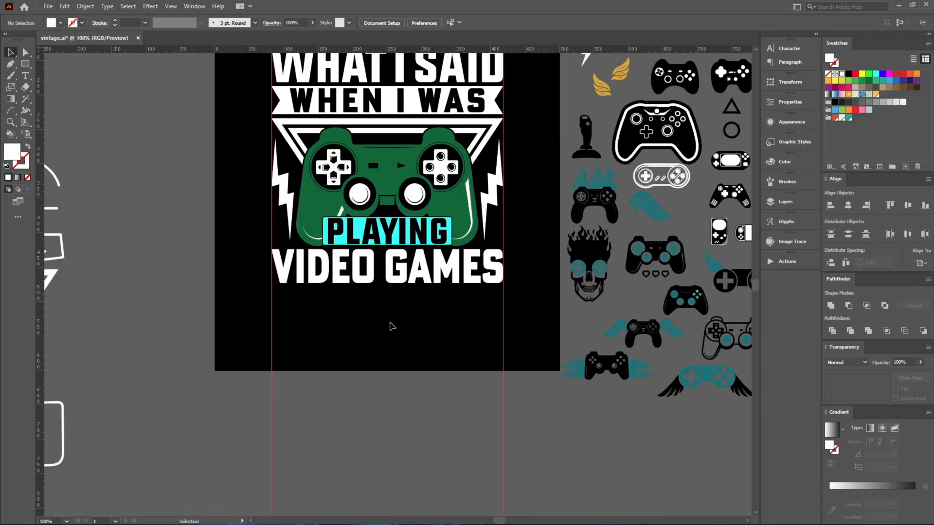
{"action": "scroll", "coordinate": [395, 327], "scroll_direction": "down", "scroll_amount": 2}
{"action": "scroll", "coordinate": [395, 321], "scroll_direction": "up", "scroll_amount": 2}
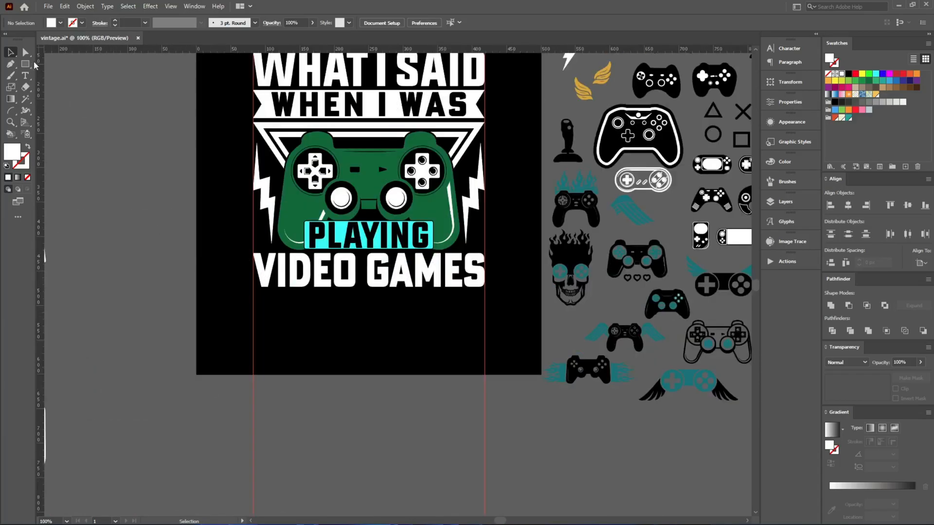
{"action": "left_click", "coordinate": [10, 64]}
{"action": "scroll", "coordinate": [433, 312], "scroll_direction": "up", "scroll_amount": 1}
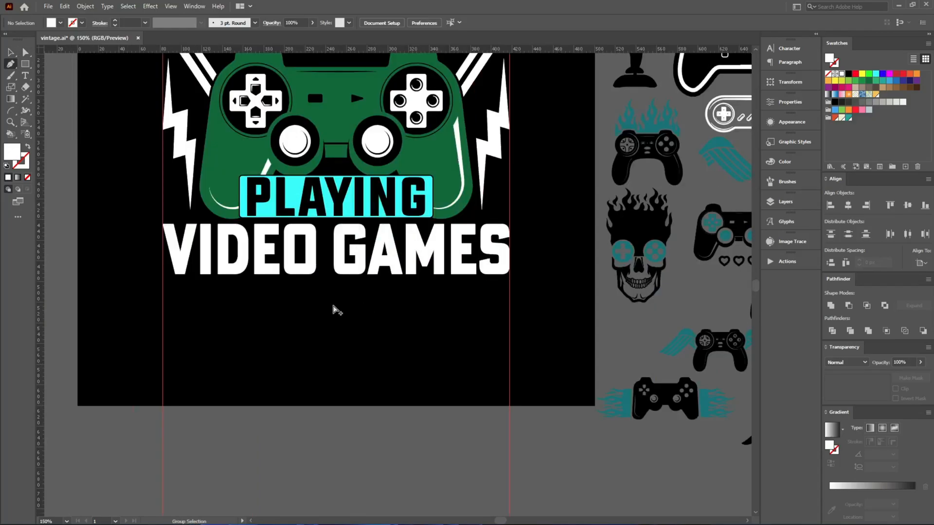
{"action": "left_click", "coordinate": [162, 300]}
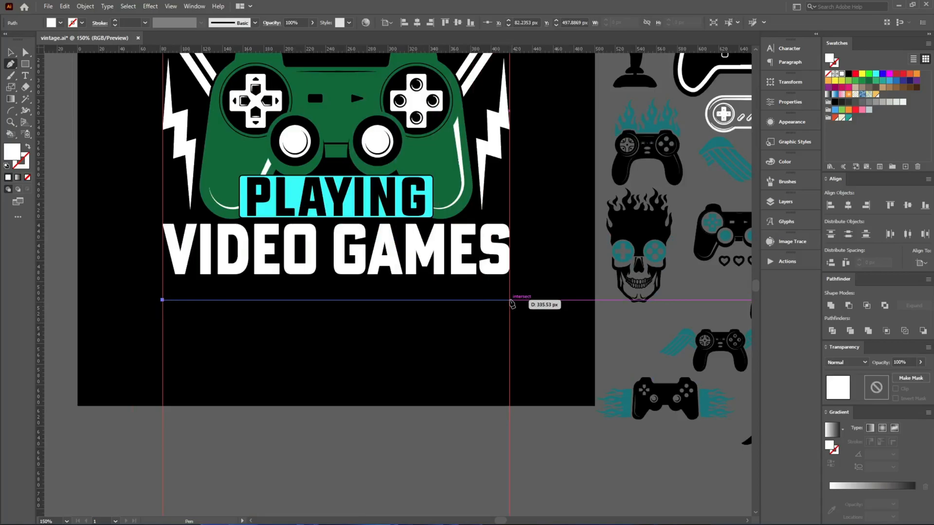
{"action": "left_click", "coordinate": [509, 300]}
{"action": "key", "text": "v"}
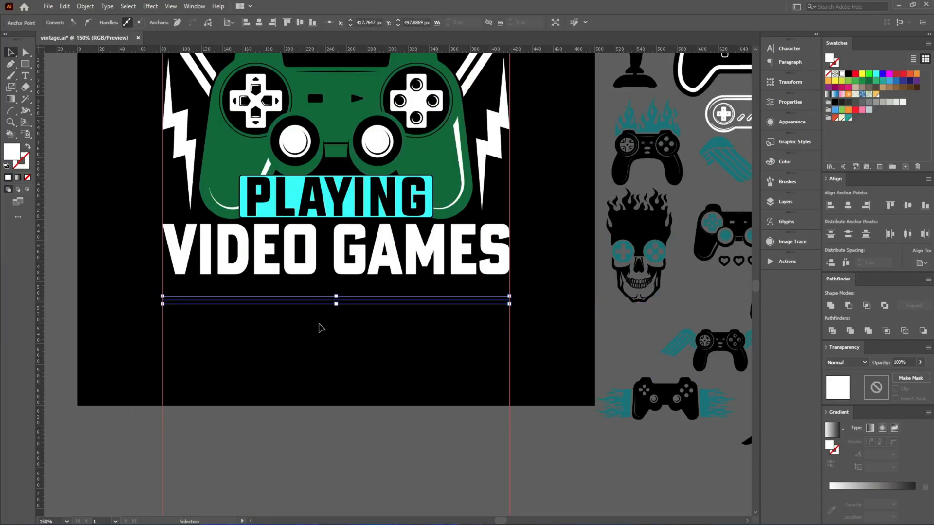
Give the line below VIDEO GAMES a white stroke with no fill and set the stroke weight to 4 pt
{"action": "left_click", "coordinate": [27, 148]}
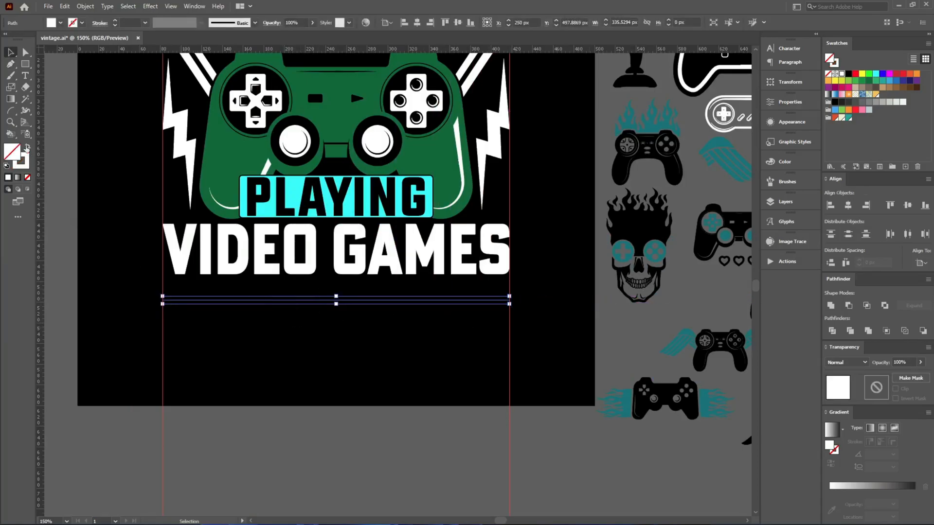
{"action": "scroll", "coordinate": [130, 22], "scroll_direction": "up", "scroll_amount": 2}
{"action": "scroll", "coordinate": [129, 22], "scroll_direction": "up", "scroll_amount": 1}
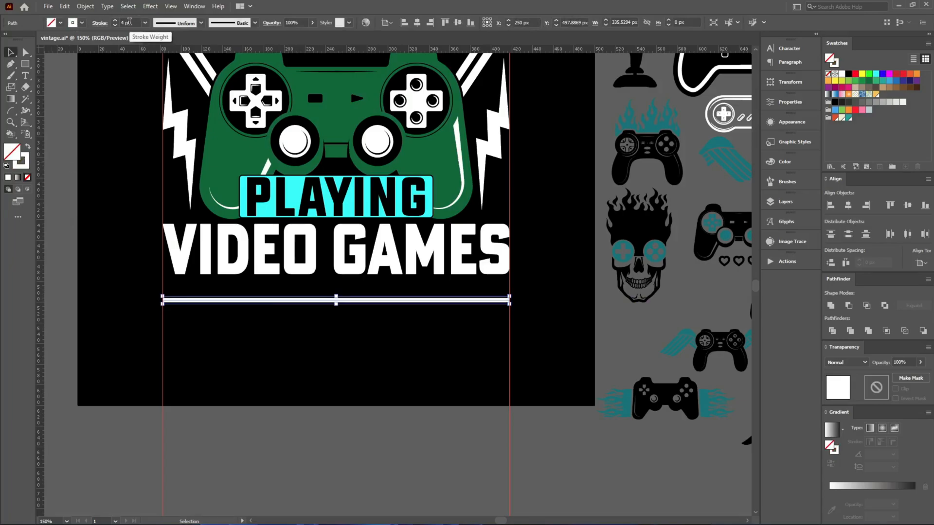
{"action": "scroll", "coordinate": [334, 313], "scroll_direction": "up", "scroll_amount": 2}
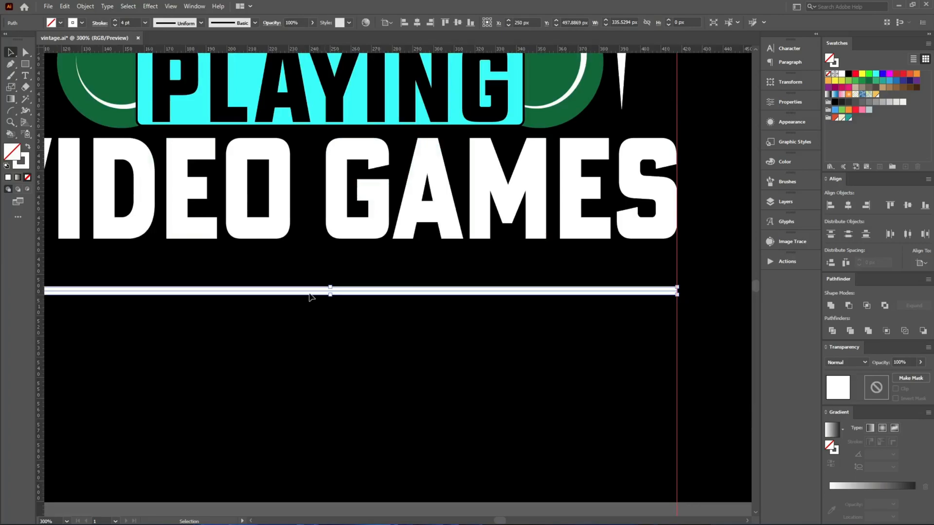
Reduce the bottom line's stroke to 3 pt and copy it downward twice at about 7.5 px spacing
{"action": "left_click_drag", "start_coordinate": [366, 293], "coordinate": [369, 317]}
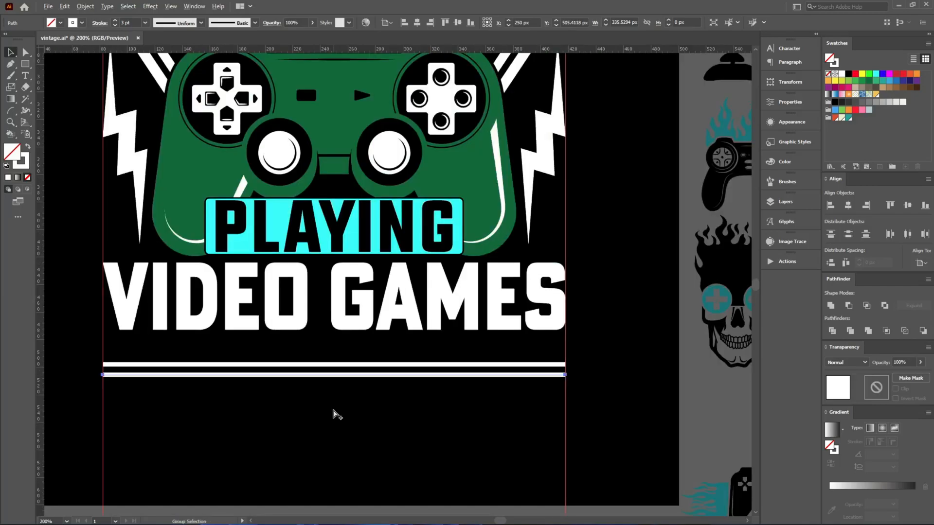
{"action": "scroll", "coordinate": [332, 412], "scroll_direction": "up", "scroll_amount": 1}
{"action": "key", "text": "ctrl+d"}
{"action": "key", "text": "v"}
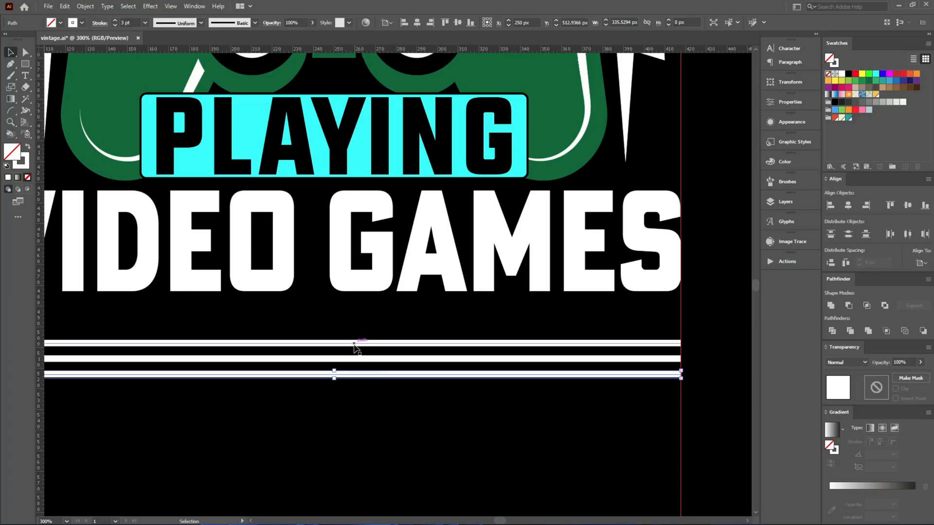
Shorten the upper and lower of the three bottom lines equally from both ends, leaving the middle line at full width
{"action": "left_click", "coordinate": [355, 344], "text": "shift"}
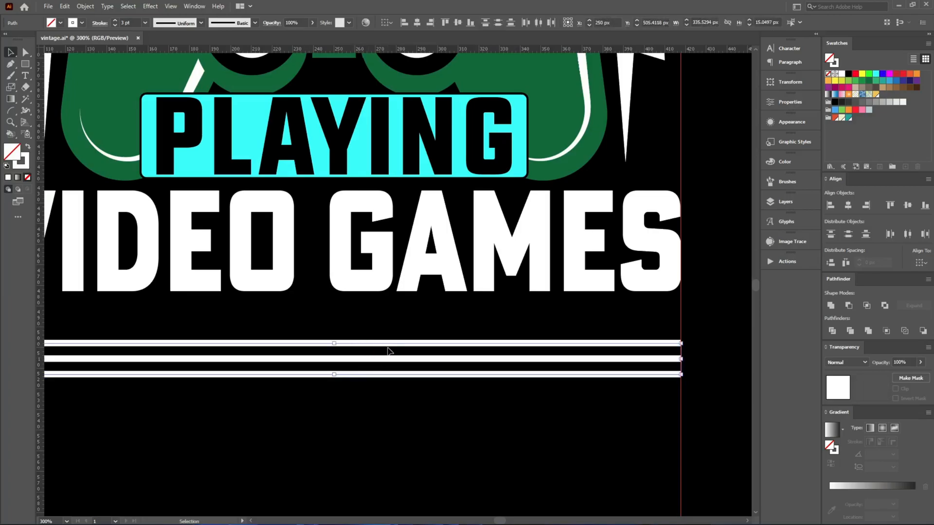
{"action": "left_click_drag", "start_coordinate": [388, 344], "coordinate": [379, 439]}
{"action": "key", "text": "ctrl+z"}
{"action": "left_click_drag", "start_coordinate": [681, 360], "coordinate": [615, 361]}
{"action": "left_click", "coordinate": [511, 428]}
{"action": "scroll", "coordinate": [507, 428], "scroll_direction": "down", "scroll_amount": 3}
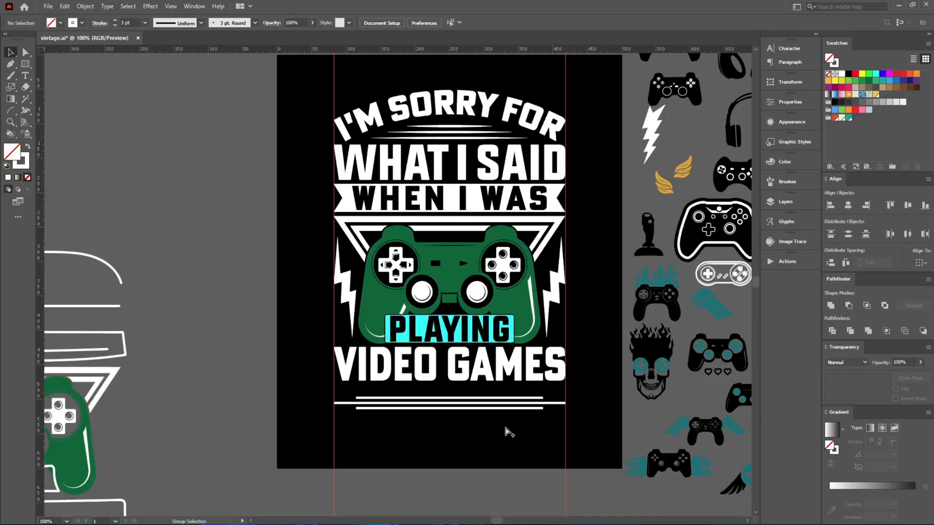
Lengthen the upper and lower of the three bottom lines equally at both ends to about 297 px
{"action": "scroll", "coordinate": [555, 421], "scroll_direction": "up", "scroll_amount": 3}
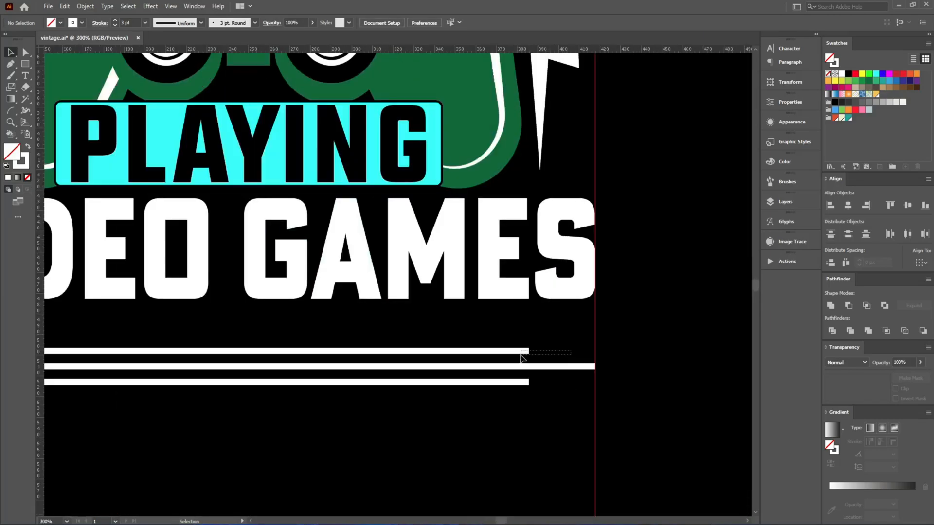
{"action": "scroll", "coordinate": [552, 408], "scroll_direction": "up", "scroll_amount": 3}
{"action": "left_click_drag", "start_coordinate": [542, 397], "coordinate": [446, 280]}
{"action": "left_click_drag", "start_coordinate": [539, 267], "coordinate": [588, 376]}
{"action": "left_click_drag", "start_coordinate": [509, 325], "coordinate": [557, 325]}
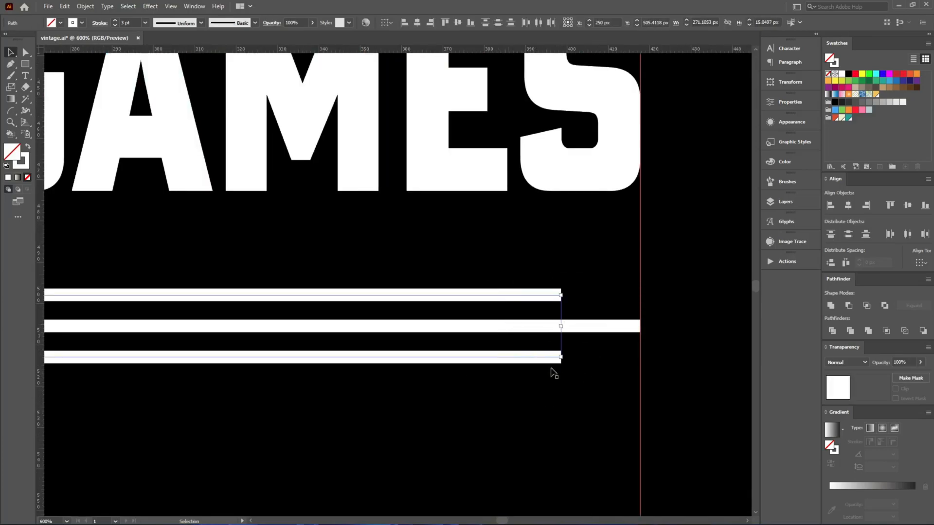
{"action": "scroll", "coordinate": [530, 444], "scroll_direction": "down", "scroll_amount": 3}
{"action": "left_click", "coordinate": [531, 446]}
Add the round Arrow 21 arrowhead to the start of the middle bottom line
{"action": "key", "text": "a"}
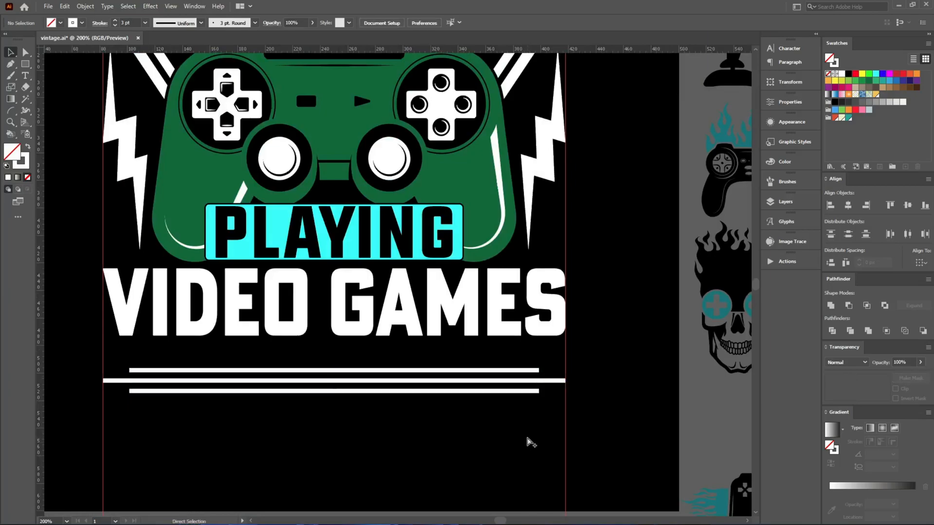
{"action": "scroll", "coordinate": [167, 432], "scroll_direction": "up", "scroll_amount": 2}
{"action": "scroll", "coordinate": [157, 333], "scroll_direction": "left", "scroll_amount": 2}
{"action": "left_click_drag", "start_coordinate": [129, 314], "coordinate": [180, 370]}
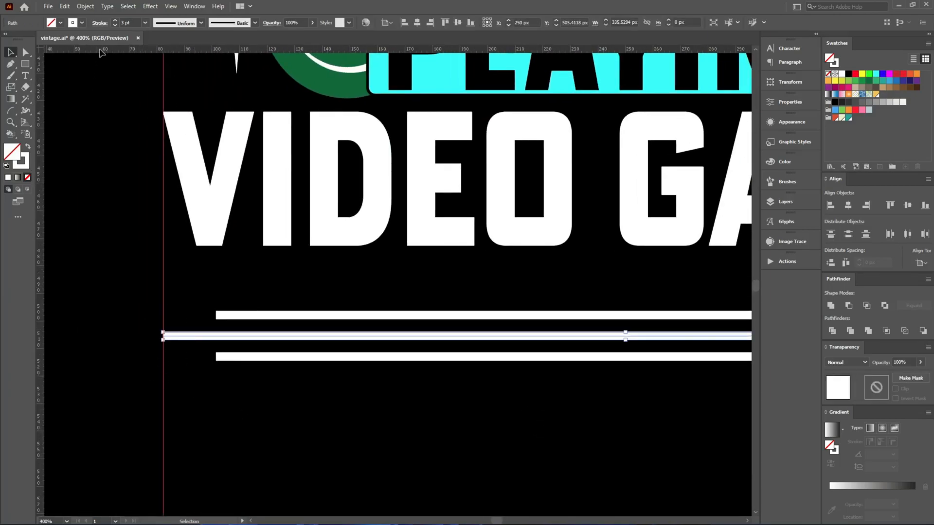
{"action": "left_click", "coordinate": [100, 25]}
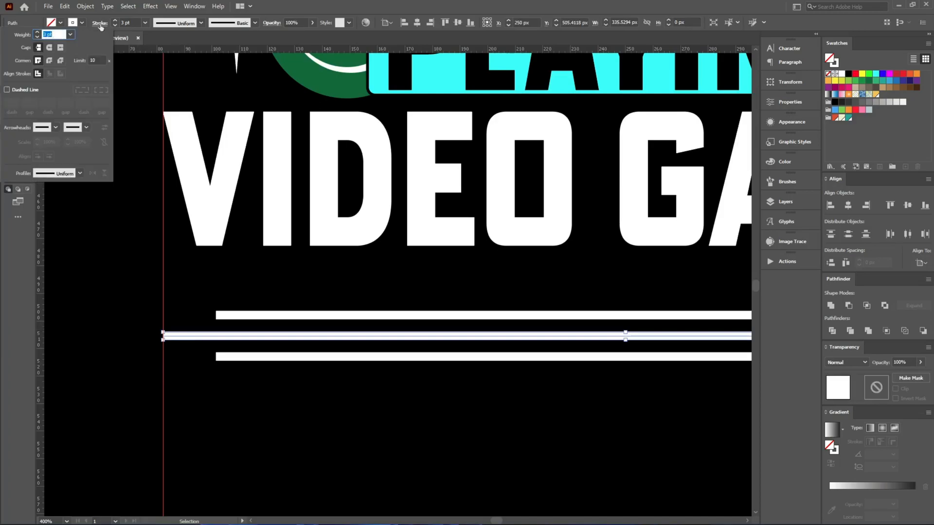
{"action": "left_click", "coordinate": [54, 128]}
{"action": "scroll", "coordinate": [40, 204], "scroll_direction": "down", "scroll_amount": 5}
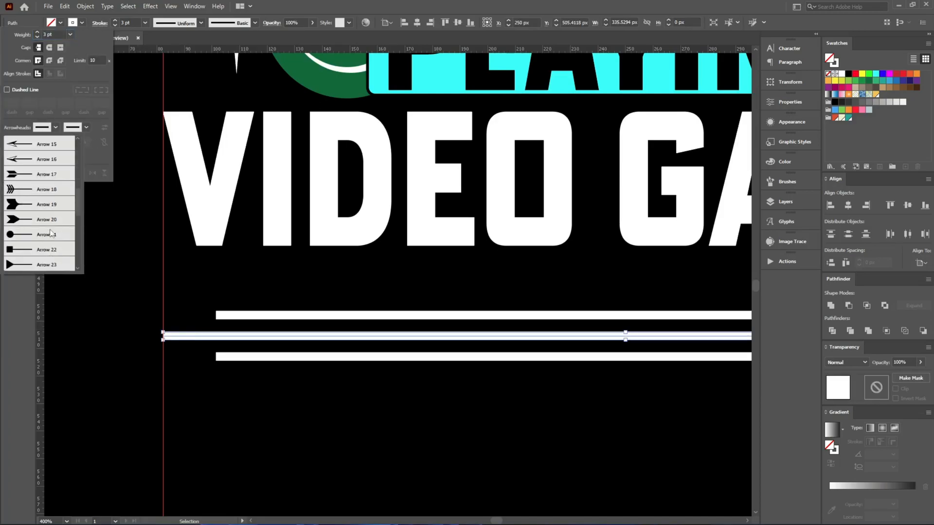
{"action": "left_click", "coordinate": [41, 235]}
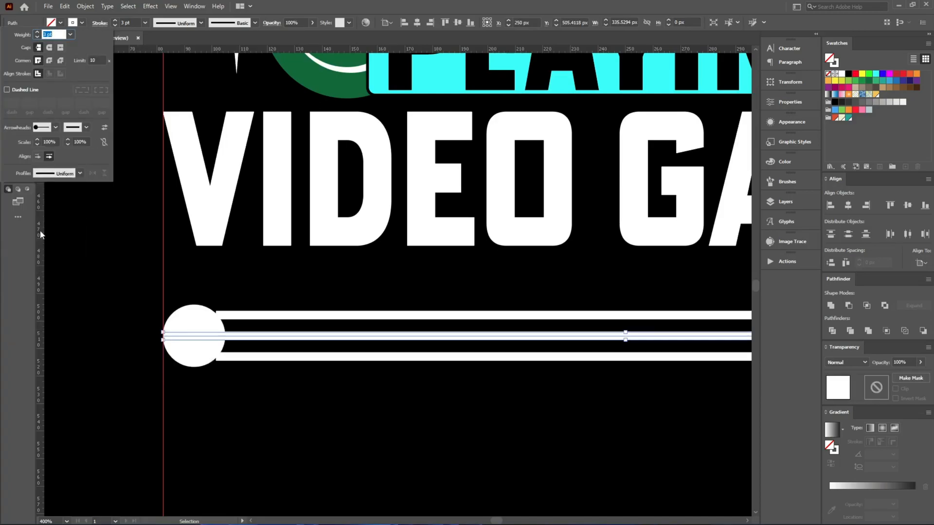
Add the matching Arrow 21 arrowhead to the end of the middle bottom line
{"action": "left_click", "coordinate": [87, 128]}
{"action": "scroll", "coordinate": [38, 225], "scroll_direction": "down", "scroll_amount": 10}
{"action": "scroll", "coordinate": [37, 225], "scroll_direction": "up", "scroll_amount": 9}
{"action": "scroll", "coordinate": [44, 209], "scroll_direction": "down", "scroll_amount": 3}
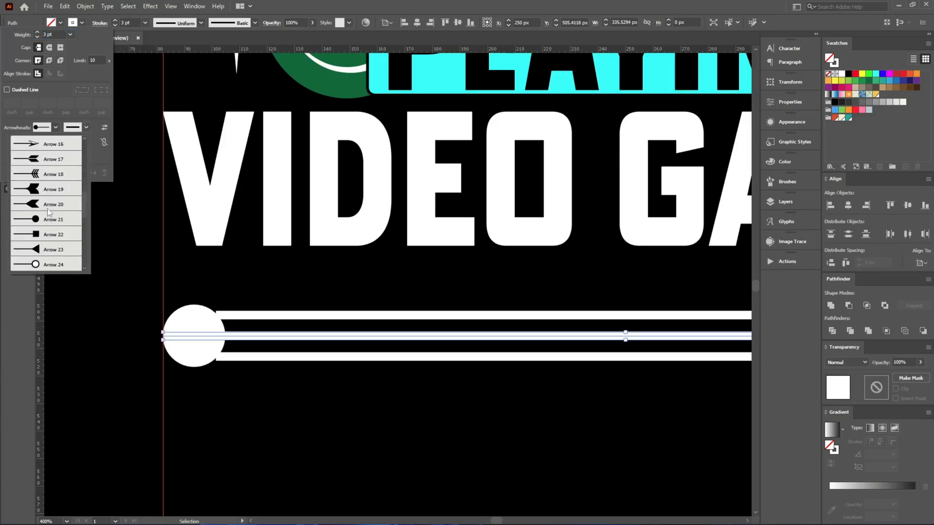
{"action": "left_click", "coordinate": [36, 223]}
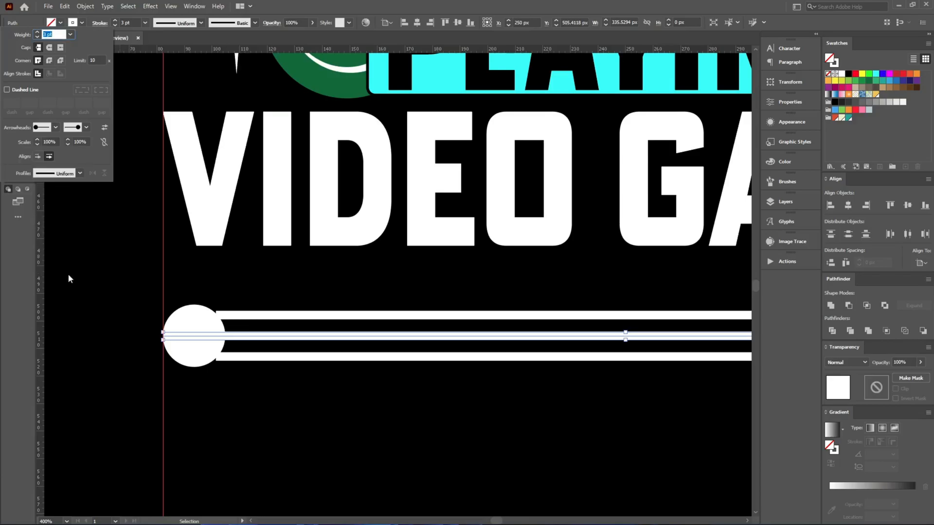
{"action": "scroll", "coordinate": [291, 299], "scroll_direction": "down", "scroll_amount": 4}
{"action": "scroll", "coordinate": [406, 318], "scroll_direction": "up", "scroll_amount": 2}
{"action": "scroll", "coordinate": [129, 298], "scroll_direction": "up", "scroll_amount": 4}
{"action": "scroll", "coordinate": [175, 269], "scroll_direction": "down", "scroll_amount": 4}
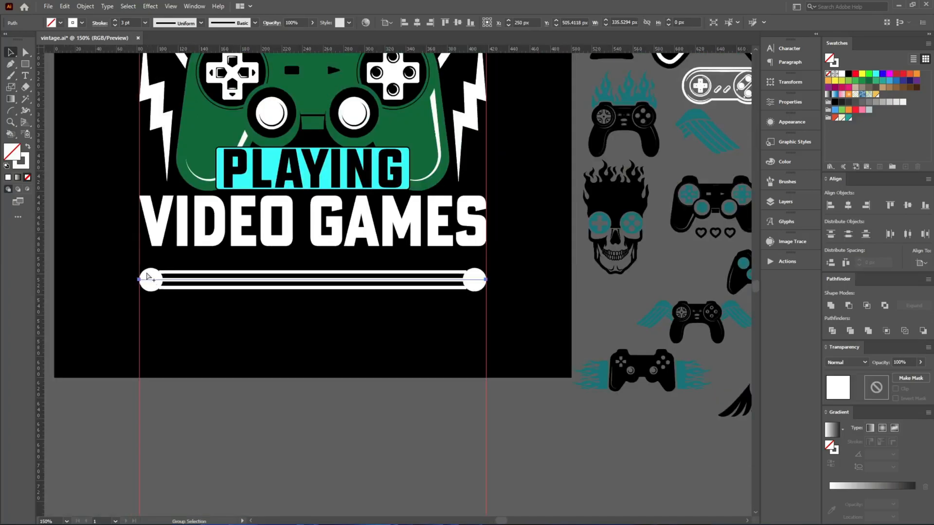
Scale the start and end arrowheads of the middle line to 48%
{"action": "scroll", "coordinate": [253, 257], "scroll_direction": "up", "scroll_amount": 1}
{"action": "left_click", "coordinate": [255, 290]}
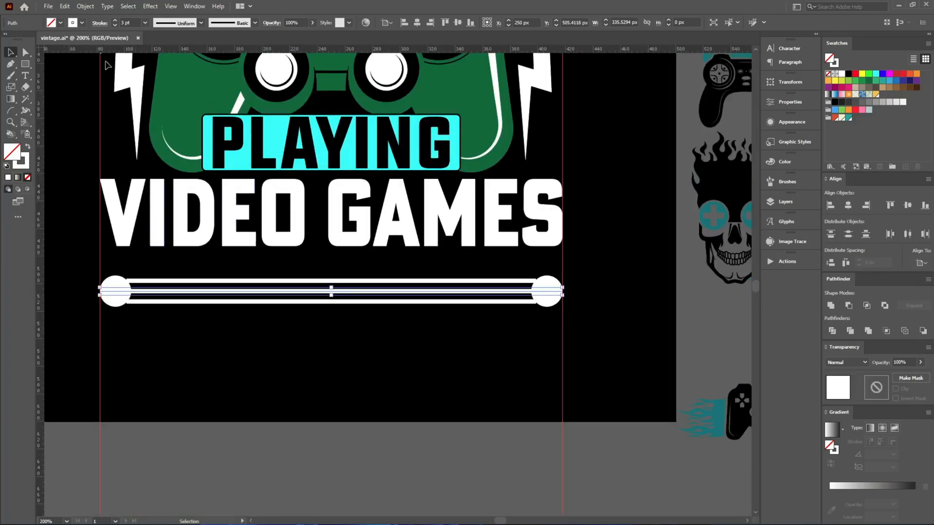
{"action": "left_click", "coordinate": [100, 23]}
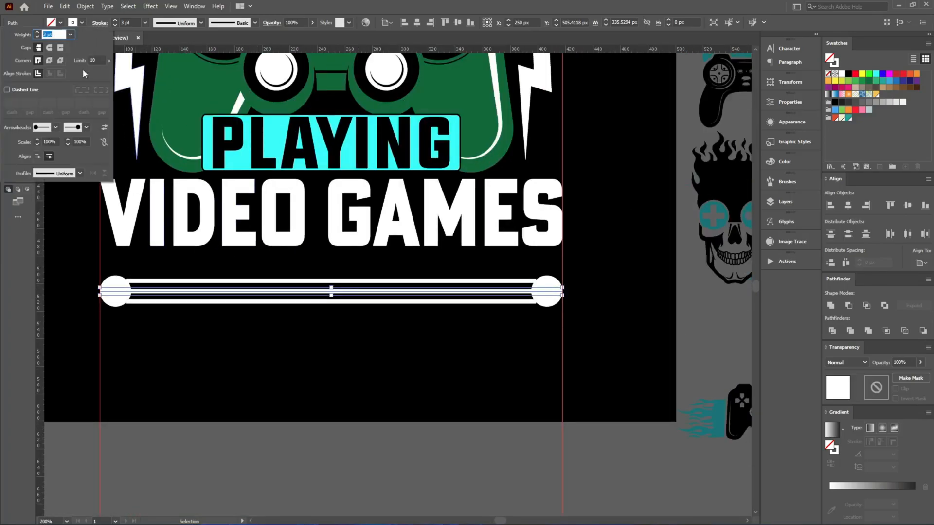
{"action": "left_click", "coordinate": [51, 141]}
{"action": "scroll", "coordinate": [51, 141], "scroll_direction": "down", "scroll_amount": 20}
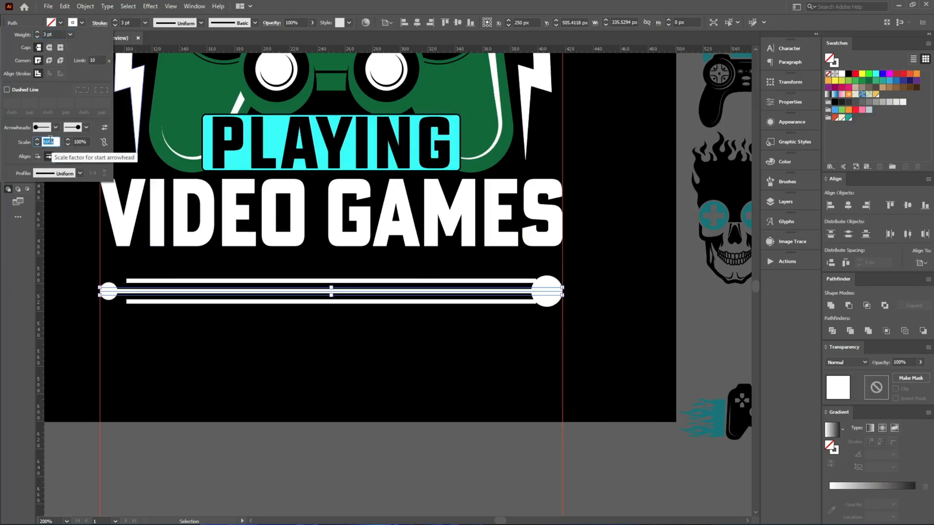
{"action": "scroll", "coordinate": [50, 138], "scroll_direction": "down", "scroll_amount": 1}
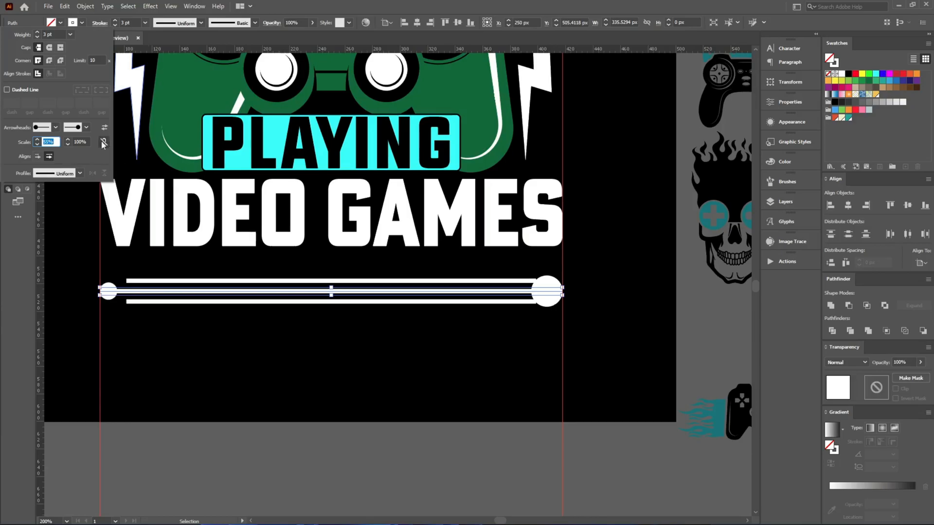
{"action": "scroll", "coordinate": [56, 142], "scroll_direction": "down", "scroll_amount": 6}
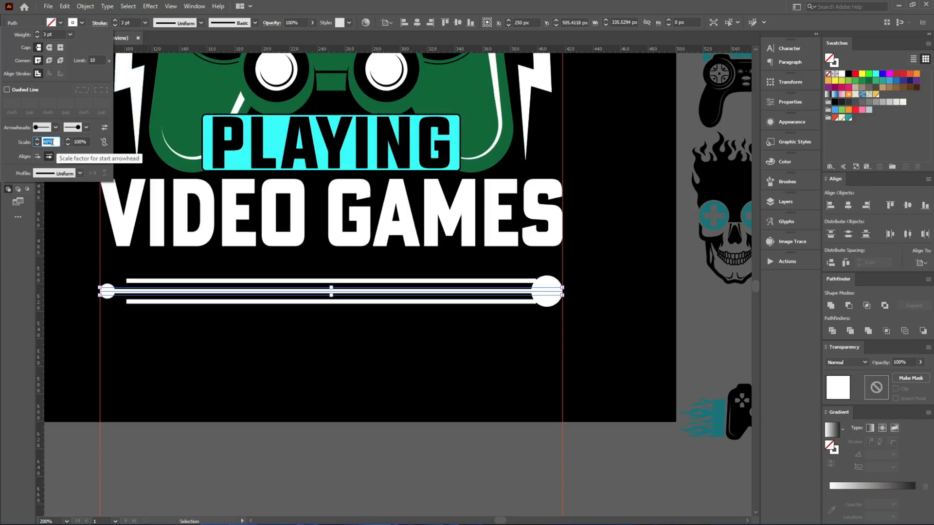
{"action": "left_click", "coordinate": [85, 142]}
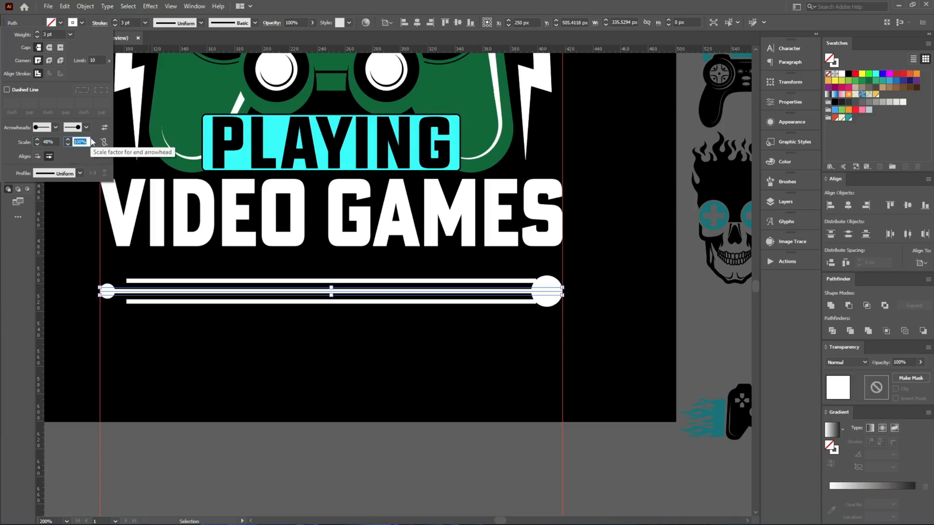
{"action": "type", "text": "48%"}
{"action": "key", "text": "Return"}
{"action": "left_click", "coordinate": [583, 317]}
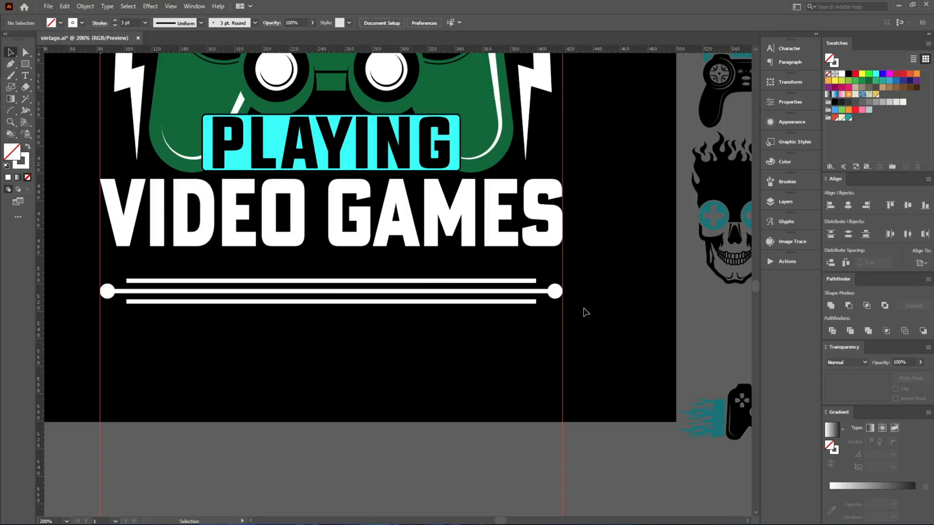
Expand the group of three bottom lines and its round ends into white filled shapes
{"action": "left_click", "coordinate": [368, 278]}
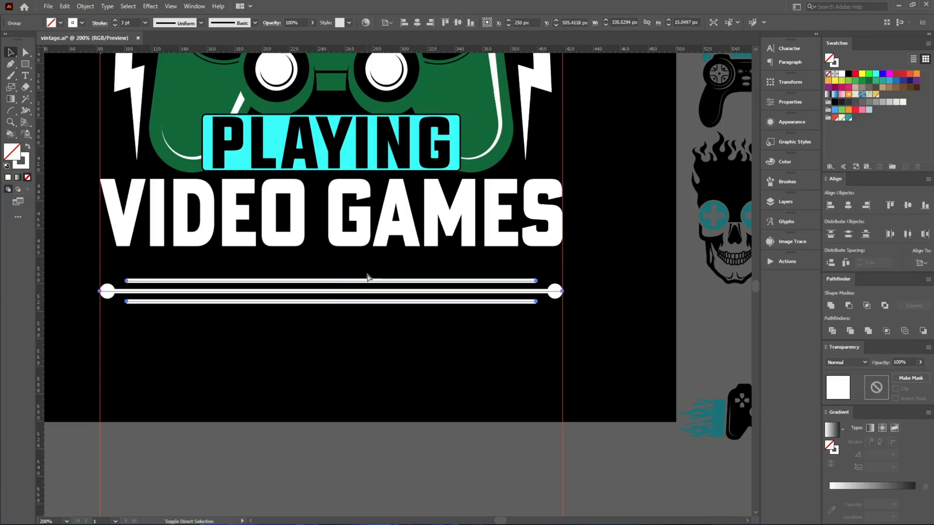
{"action": "key", "text": "ctrl+shift+e"}
{"action": "key", "text": "ctrl+e"}
{"action": "key", "text": "Return"}
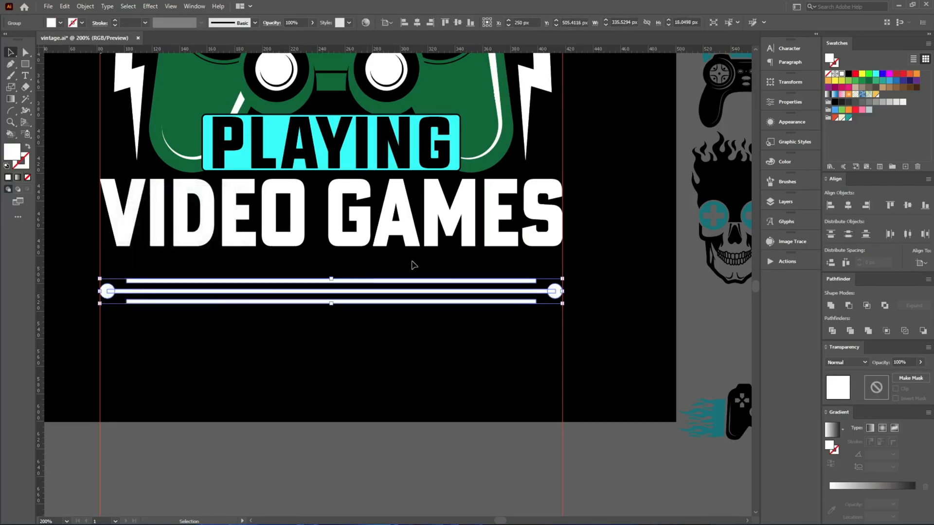
Move the expanded line group up about 11 px, closer to VIDEO GAMES
{"action": "left_click_drag", "start_coordinate": [378, 300], "coordinate": [377, 298]}
{"action": "key", "text": "Up"}
{"action": "key", "text": "Up"}
{"action": "key", "text": "Up"}
{"action": "key", "text": "Up"}
{"action": "key", "text": "Up"}
{"action": "key", "text": "Up"}
{"action": "key", "text": "Up"}
{"action": "key", "text": "Up"}
{"action": "key", "text": "Up"}
{"action": "left_click", "coordinate": [564, 307]}
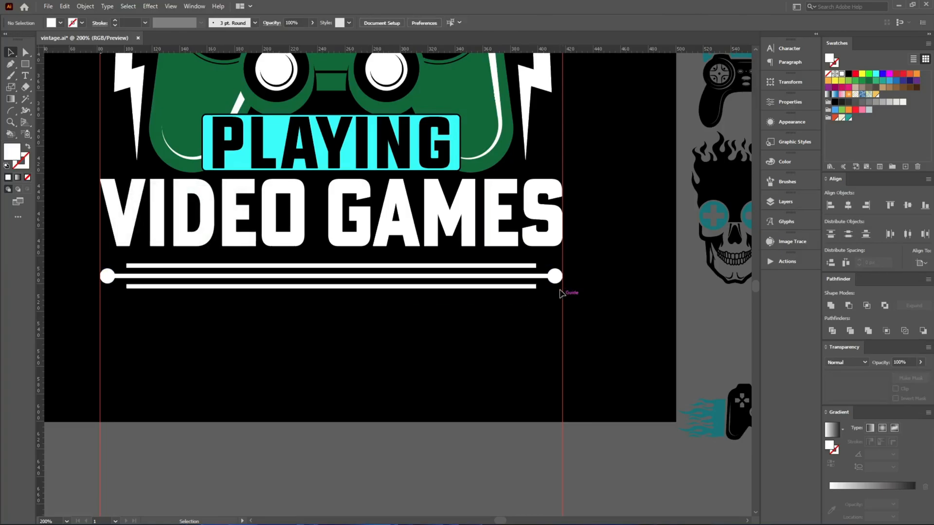
Tighten the line spacing inside the group by moving the lower line up 1 px and the upper line down 1 px
{"action": "scroll", "coordinate": [560, 293], "scroll_direction": "up", "scroll_amount": 1}
{"action": "double_click", "coordinate": [558, 279]}
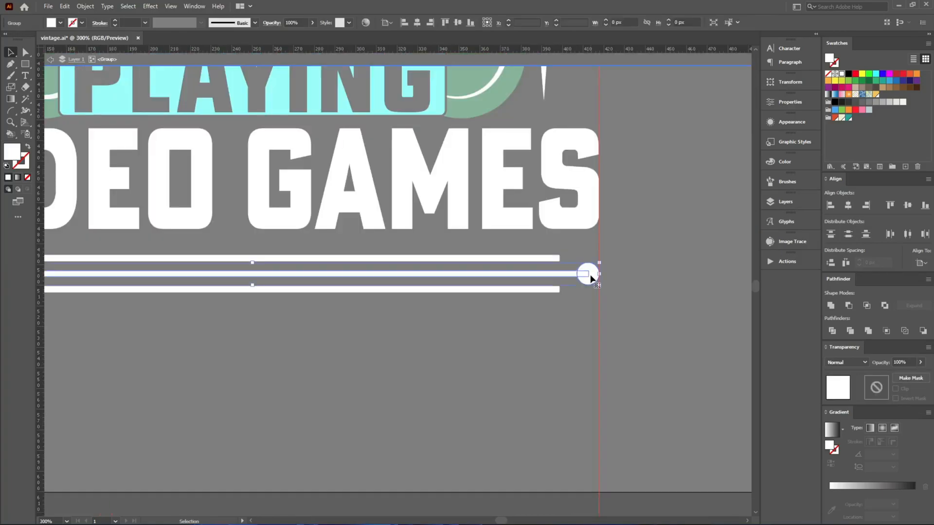
{"action": "scroll", "coordinate": [595, 277], "scroll_direction": "down", "scroll_amount": 1}
{"action": "scroll", "coordinate": [596, 276], "scroll_direction": "up", "scroll_amount": 5}
{"action": "left_click", "coordinate": [624, 298]}
{"action": "left_click", "coordinate": [583, 277]}
{"action": "left_click", "coordinate": [681, 335]}
{"action": "scroll", "coordinate": [566, 339], "scroll_direction": "down", "scroll_amount": 2}
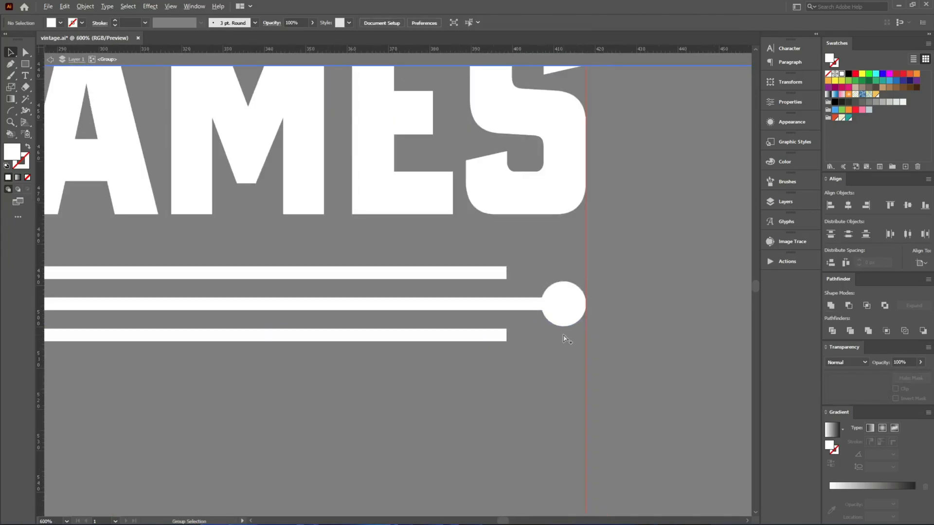
{"action": "left_click", "coordinate": [453, 337]}
{"action": "key", "text": "Up"}
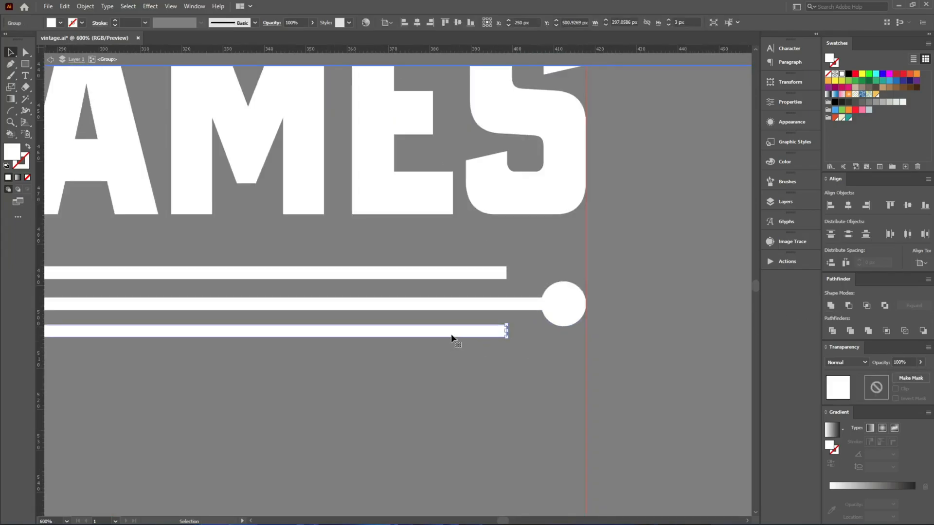
{"action": "left_click", "coordinate": [456, 273]}
{"action": "key", "text": "Down"}
{"action": "double_click", "coordinate": [633, 298]}
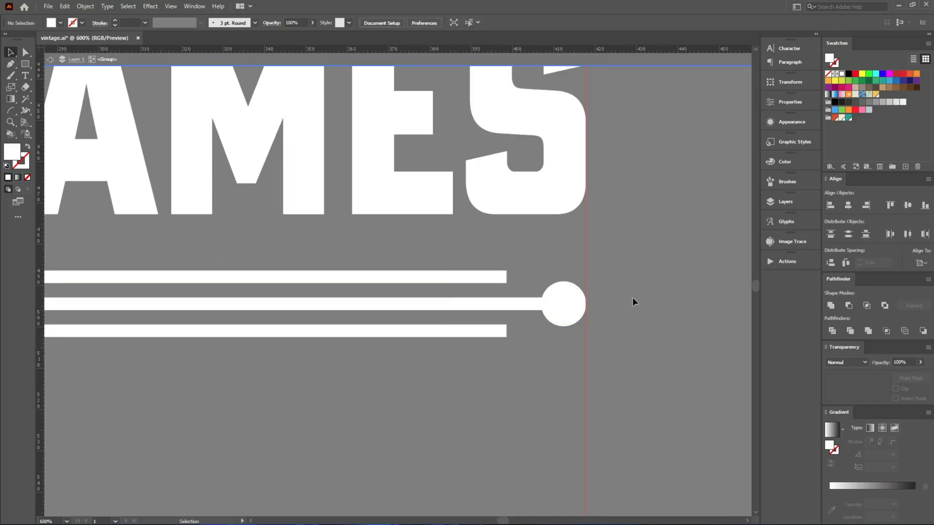
Move the line group up another 5 px toward VIDEO GAMES
{"action": "left_click", "coordinate": [542, 301]}
{"action": "key", "text": "Up"}
{"action": "key", "text": "Up"}
{"action": "key", "text": "Up"}
{"action": "key", "text": "Up"}
{"action": "key", "text": "Up"}
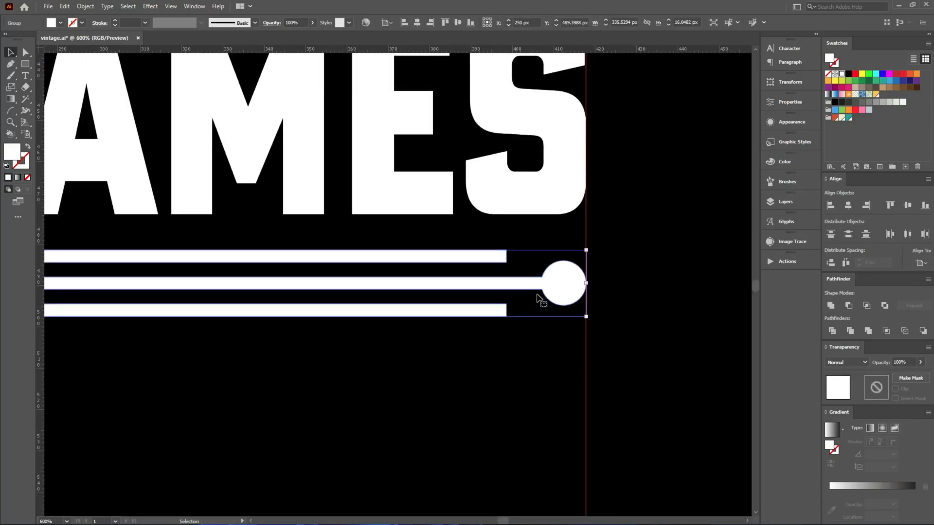
{"action": "scroll", "coordinate": [537, 296], "scroll_direction": "down", "scroll_amount": 5}
{"action": "scroll", "coordinate": [458, 313], "scroll_direction": "up", "scroll_amount": 3}
{"action": "left_click", "coordinate": [429, 359]}
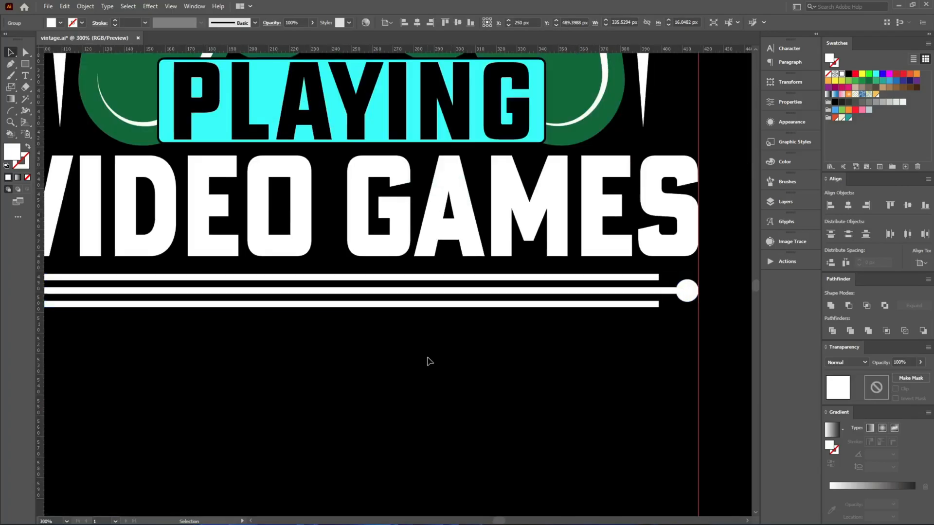
Draw a white five-pointed star about 33 px wide with the Star tool and place it over the bottom lines
{"action": "left_click_drag", "start_coordinate": [25, 64], "coordinate": [64, 99]}
{"action": "left_click_drag", "start_coordinate": [298, 361], "coordinate": [317, 392]}
{"action": "key", "text": "Up"}
{"action": "key", "text": "Up"}
{"action": "key", "text": "v"}
{"action": "left_click_drag", "start_coordinate": [312, 361], "coordinate": [306, 295]}
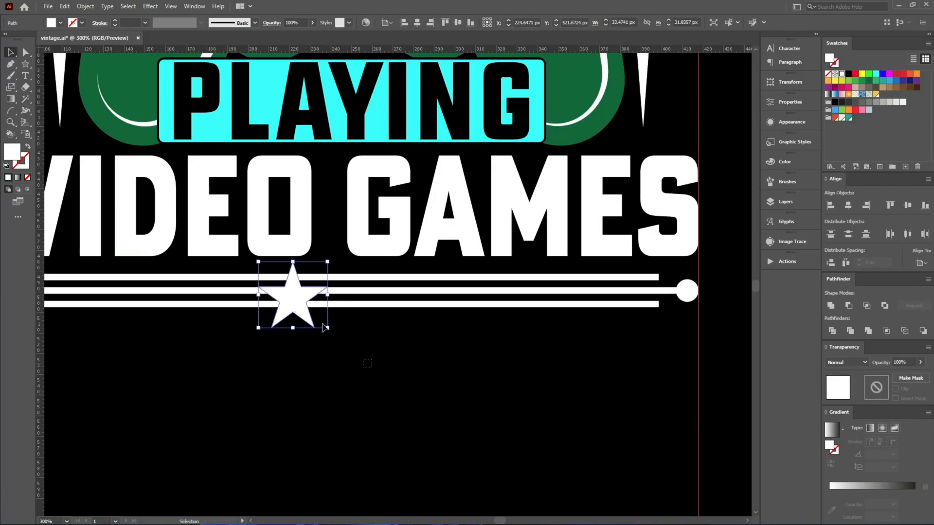
Center the star horizontally and vertically on the line group, using the lines as the key object
{"action": "left_click_drag", "start_coordinate": [365, 365], "coordinate": [263, 299]}
{"action": "left_click", "coordinate": [358, 354]}
{"action": "left_click_drag", "start_coordinate": [364, 360], "coordinate": [263, 299]}
{"action": "left_click", "coordinate": [353, 292]}
{"action": "left_click", "coordinate": [417, 23]}
{"action": "left_click", "coordinate": [457, 25]}
{"action": "scroll", "coordinate": [436, 366], "scroll_direction": "down", "scroll_amount": 3}
{"action": "scroll", "coordinate": [413, 375], "scroll_direction": "up", "scroll_amount": 3}
{"action": "left_click", "coordinate": [459, 451]}
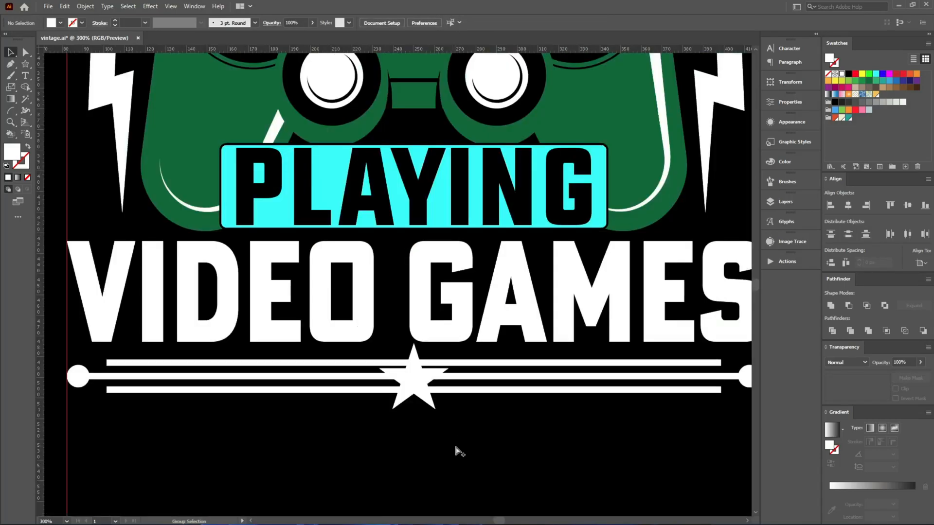
Create an enlarged copy of the star with Offset Path
{"action": "scroll", "coordinate": [457, 450], "scroll_direction": "up", "scroll_amount": 2}
{"action": "scroll", "coordinate": [397, 370], "scroll_direction": "up", "scroll_amount": 2}
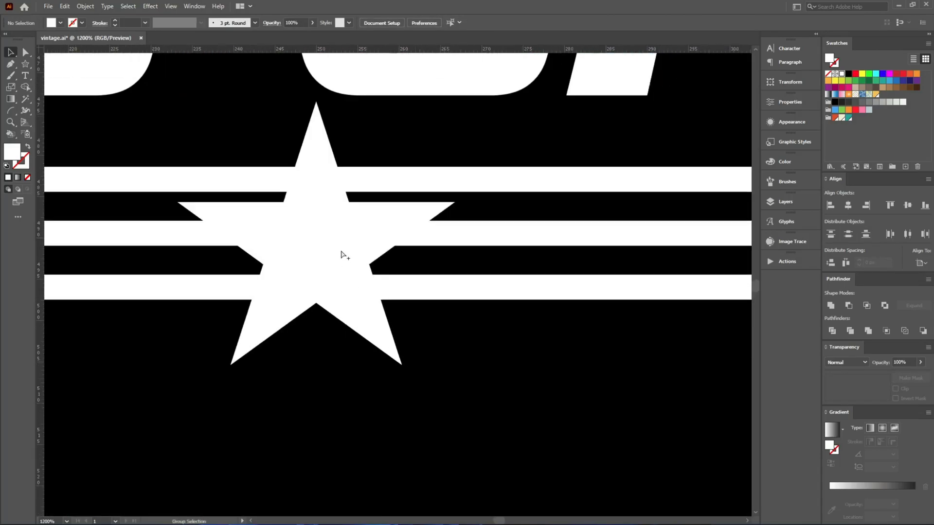
{"action": "left_click", "coordinate": [312, 188]}
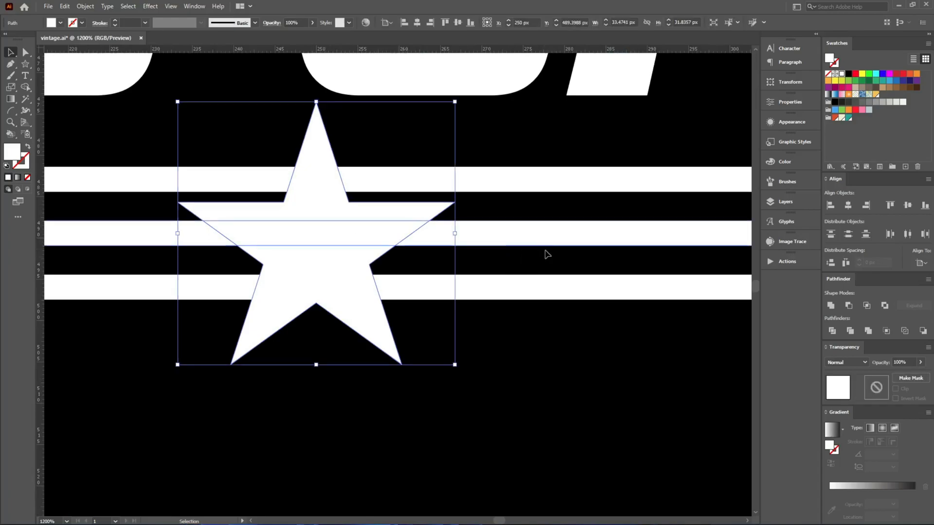
{"action": "key", "text": "ctrl"}
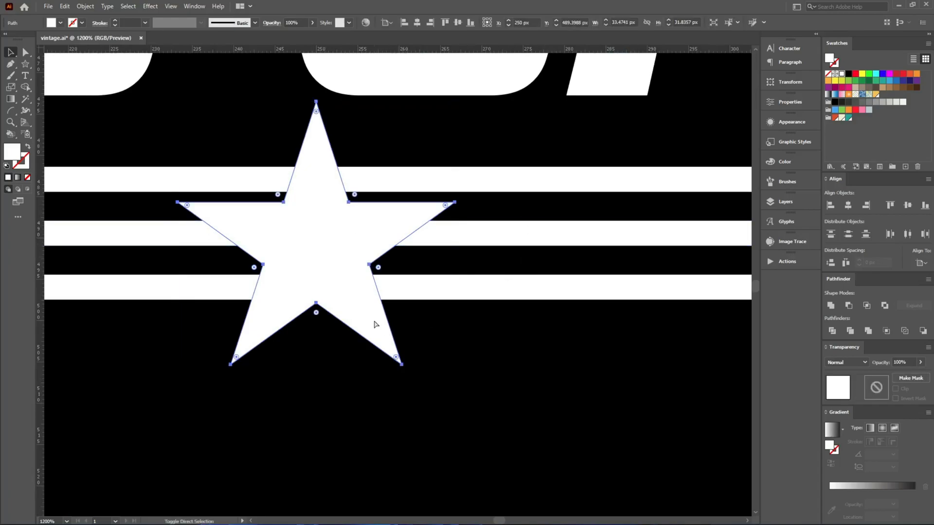
{"action": "key", "text": "ctrl+alt+o"}
{"action": "left_click", "coordinate": [651, 334]}
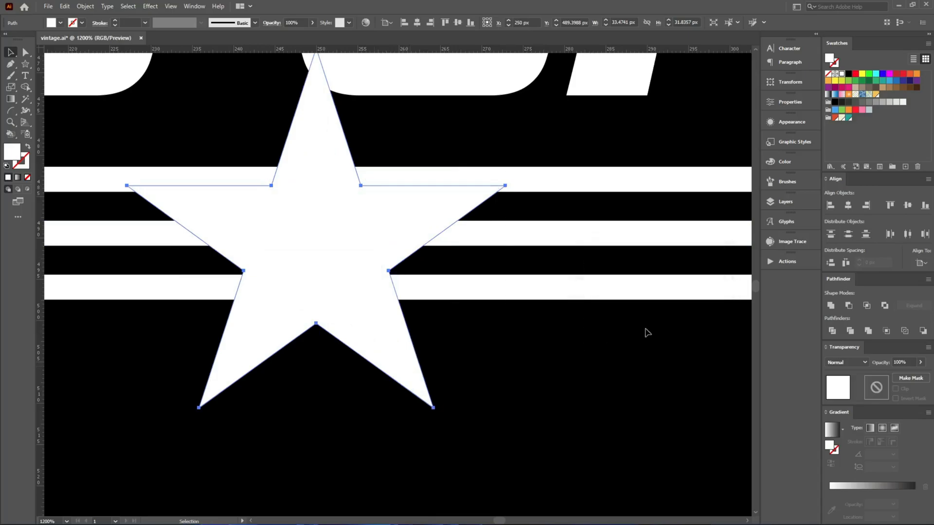
{"action": "left_click", "coordinate": [523, 367]}
Add an opacity mask to the line group with Clip turned off and open the mask for editing
{"action": "scroll", "coordinate": [341, 351], "scroll_direction": "down", "scroll_amount": 2}
{"action": "scroll", "coordinate": [343, 350], "scroll_direction": "down", "scroll_amount": 3}
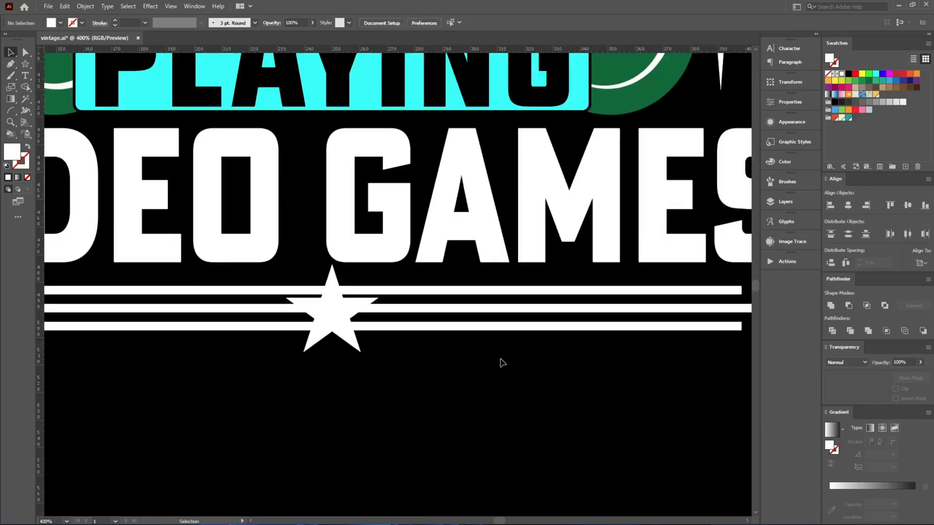
{"action": "left_click_drag", "start_coordinate": [524, 309], "coordinate": [523, 308]}
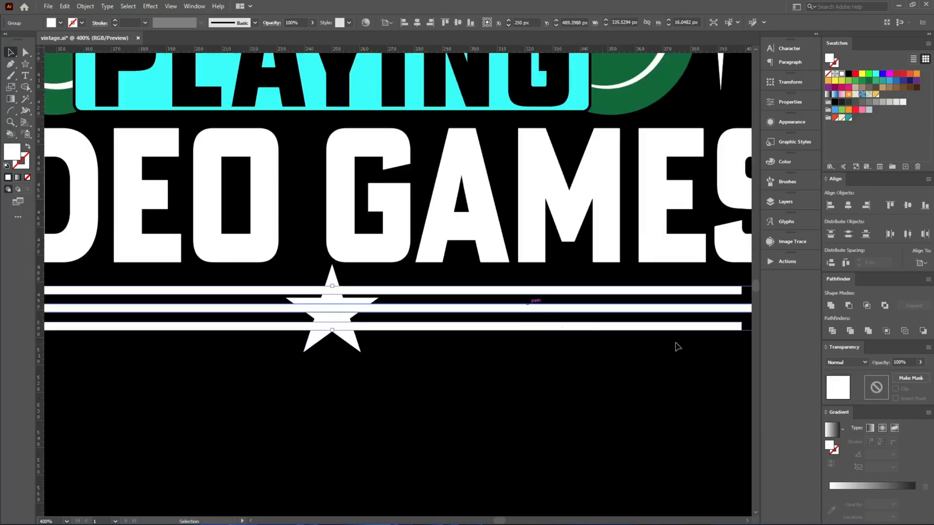
{"action": "scroll", "coordinate": [407, 354], "scroll_direction": "down", "scroll_amount": 3}
{"action": "scroll", "coordinate": [450, 355], "scroll_direction": "up", "scroll_amount": 2}
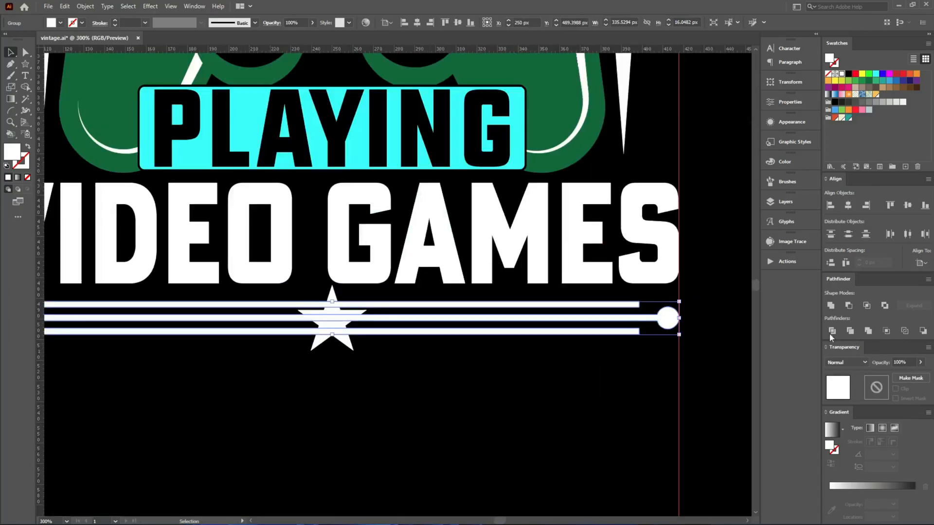
{"action": "left_click", "coordinate": [908, 381]}
{"action": "left_click", "coordinate": [896, 389]}
{"action": "left_click", "coordinate": [875, 394]}
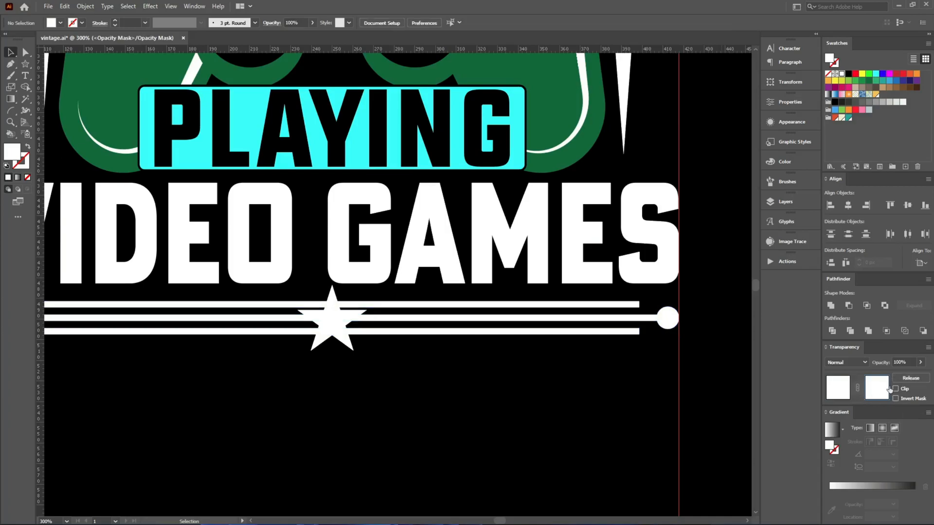
Paste the enlarged star in front inside the opacity mask, fill it black, and return to the artwork
{"action": "key", "text": "ctrl+f"}
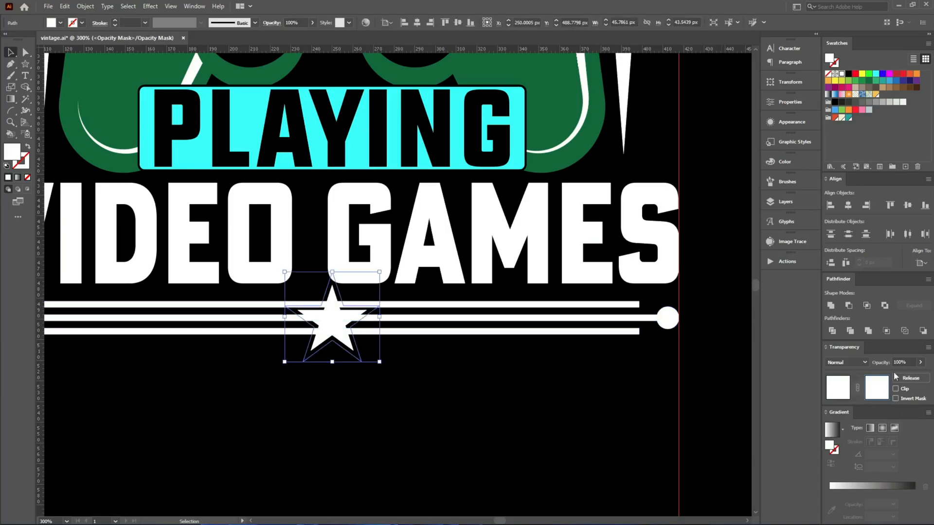
{"action": "left_click", "coordinate": [848, 76]}
{"action": "left_click", "coordinate": [832, 384]}
{"action": "left_click", "coordinate": [544, 396]}
{"action": "left_click_drag", "start_coordinate": [456, 395], "coordinate": [286, 308]}
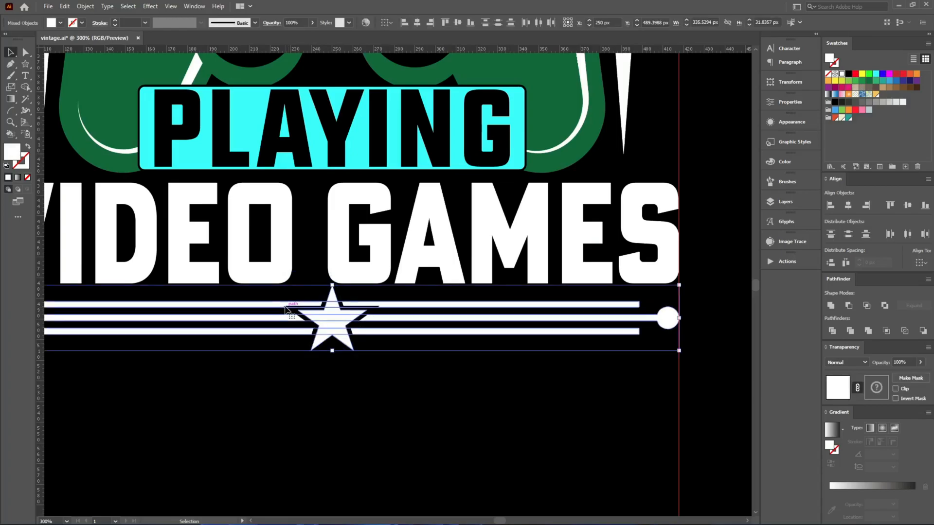
{"action": "left_click", "coordinate": [395, 422]}
Recolor the arched I'M SORRY FOR text with the cream sample color above the artboard
{"action": "key", "text": "ctrl+0"}
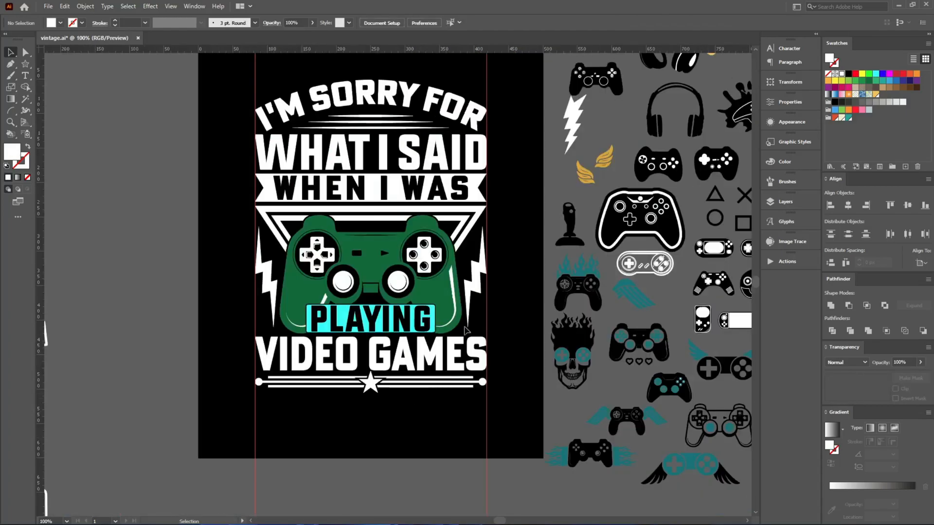
{"action": "scroll", "coordinate": [496, 195], "scroll_direction": "up", "scroll_amount": 1}
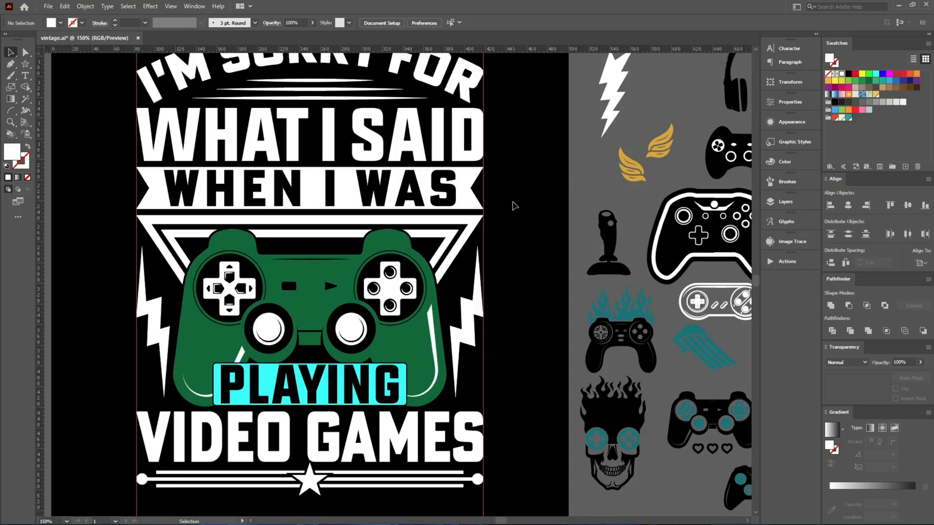
{"action": "scroll", "coordinate": [511, 204], "scroll_direction": "down", "scroll_amount": 1}
{"action": "scroll", "coordinate": [450, 284], "scroll_direction": "up", "scroll_amount": 1}
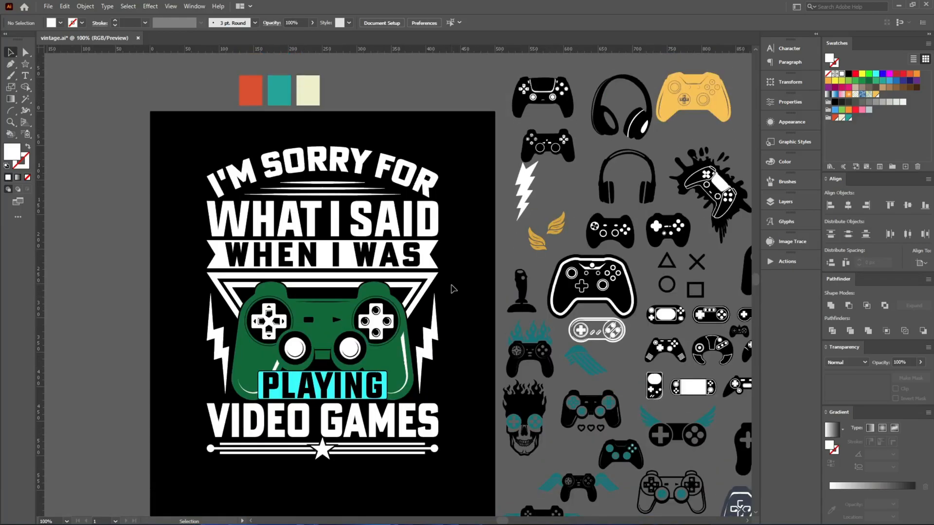
{"action": "mouse_move", "coordinate": [418, 114]}
{"action": "left_mouse_down"}
{"action": "mouse_move", "coordinate": [220, 85]}
{"action": "mouse_move", "coordinate": [197, 70]}
{"action": "mouse_move", "coordinate": [409, 129]}
{"action": "left_mouse_up"}
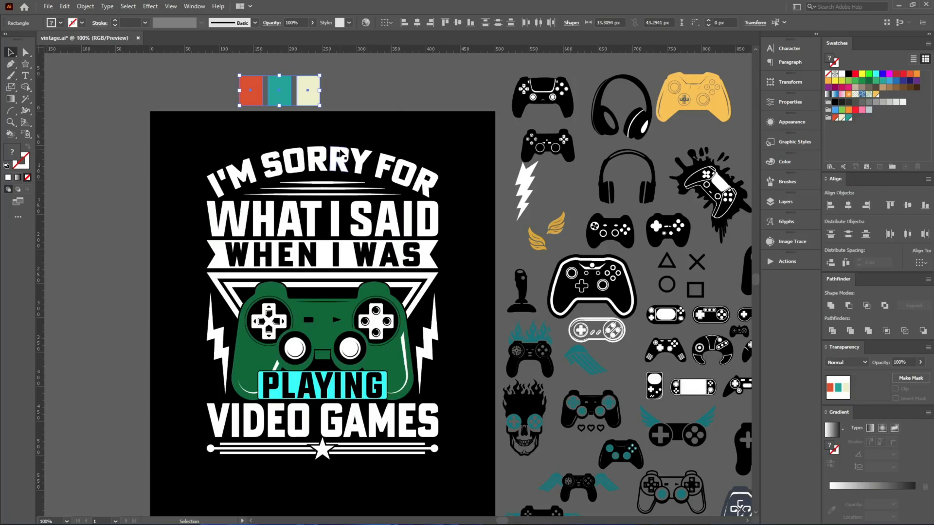
{"action": "left_click", "coordinate": [342, 155]}
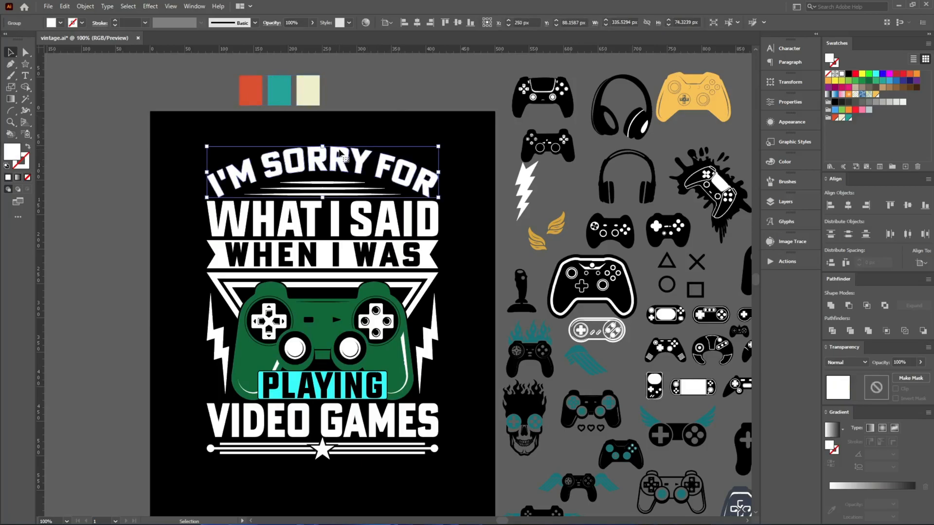
{"action": "key", "text": "i"}
{"action": "left_click", "coordinate": [302, 91]}
{"action": "key", "text": "v"}
Recolor the thin tapered lines under I'M SORRY FOR with the teal sample color
{"action": "left_click", "coordinate": [351, 187]}
{"action": "left_click", "coordinate": [342, 189]}
{"action": "key", "text": "i"}
{"action": "left_click", "coordinate": [279, 90]}
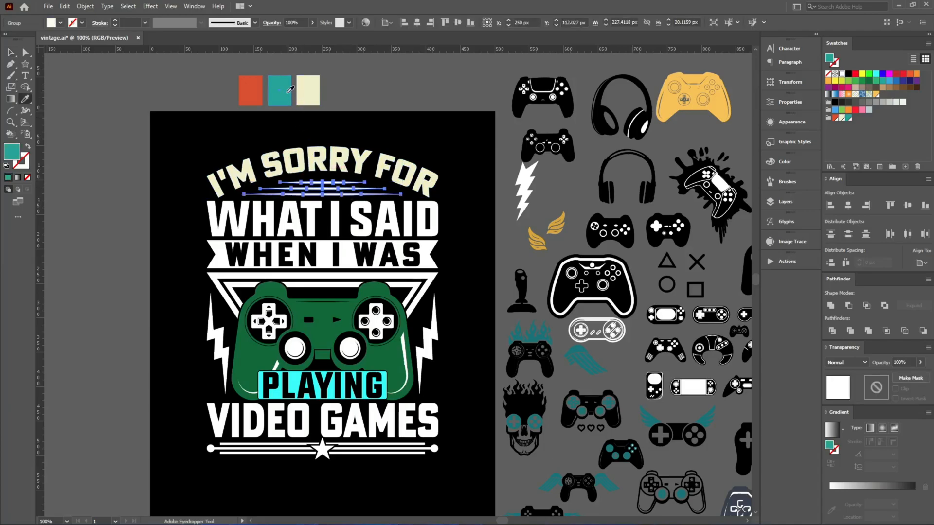
{"action": "key", "text": "v"}
Recolor the WHAT I SAID text with the orange-red sample color
{"action": "left_click", "coordinate": [287, 219]}
{"action": "key", "text": "i"}
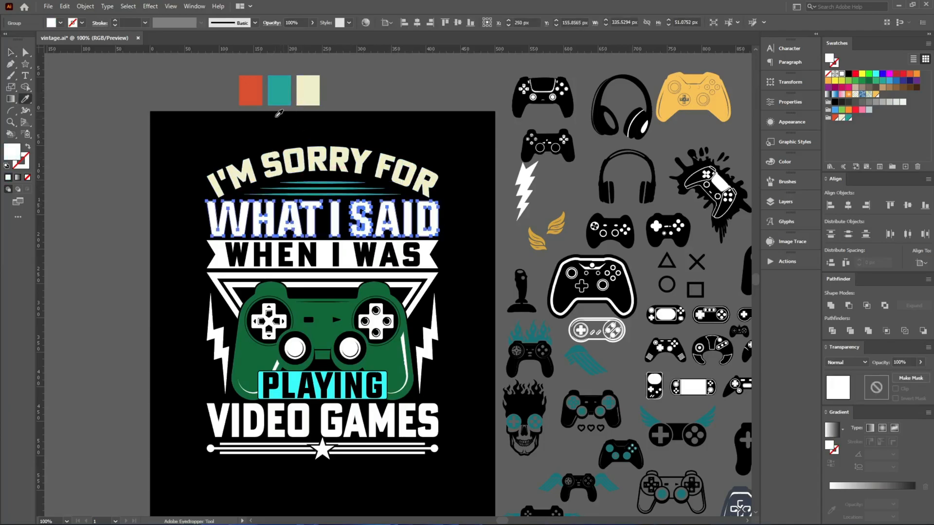
{"action": "left_click", "coordinate": [251, 89]}
{"action": "key", "text": "v"}
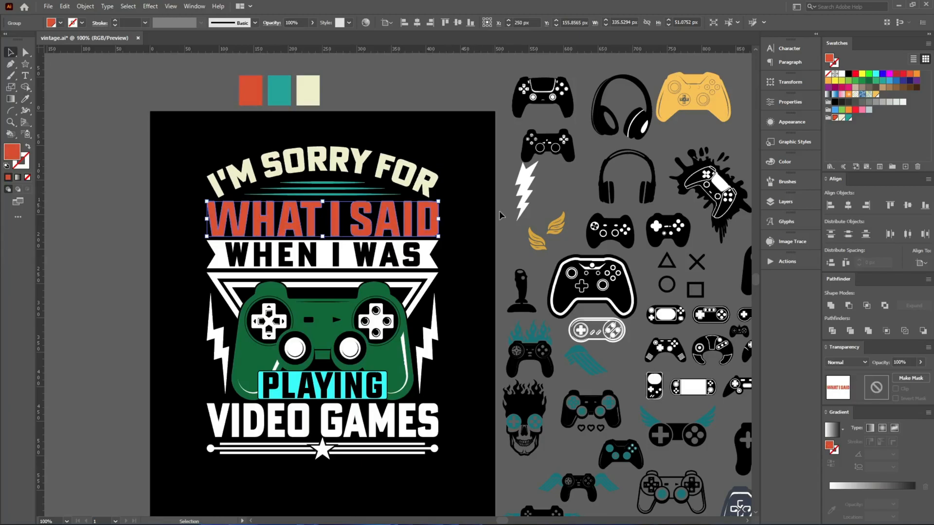
{"action": "left_click", "coordinate": [500, 215]}
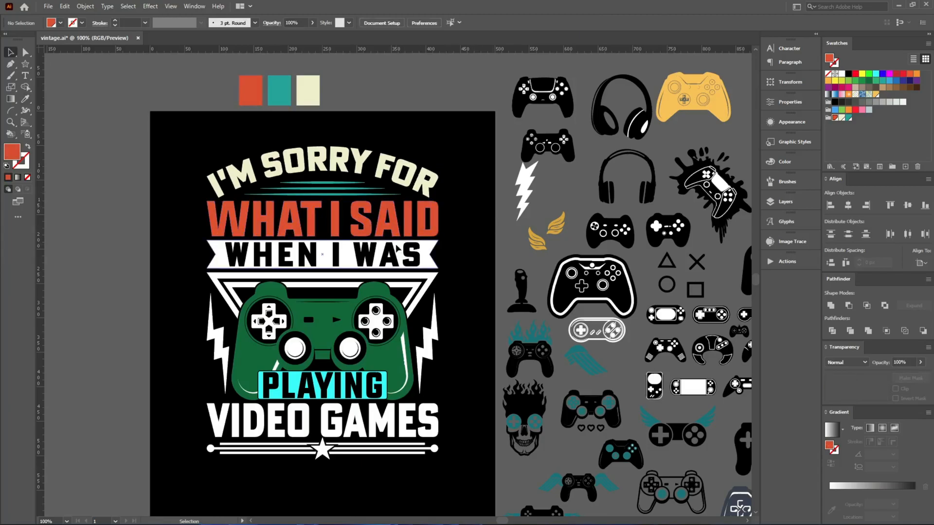
Recolor the WHEN I WAS ribbon banner with the teal sample color
{"action": "left_click", "coordinate": [398, 250]}
{"action": "key", "text": "i"}
{"action": "left_click", "coordinate": [282, 95]}
{"action": "key", "text": "v"}
{"action": "scroll", "coordinate": [134, 252], "scroll_direction": "down", "scroll_amount": 3}
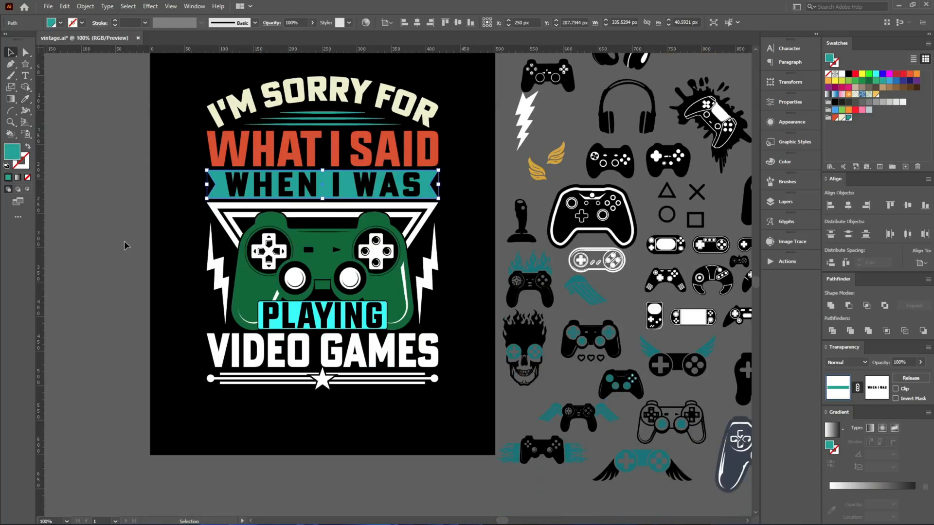
{"action": "left_click", "coordinate": [124, 241]}
Apply cream to the outer triangle frame behind the gamepad and teal to the inner one with the Eyedropper
{"action": "key", "text": "i"}
{"action": "scroll", "coordinate": [170, 203], "scroll_direction": "up", "scroll_amount": 2}
{"action": "left_click", "coordinate": [303, 113]}
{"action": "left_click", "coordinate": [251, 241], "text": "alt"}
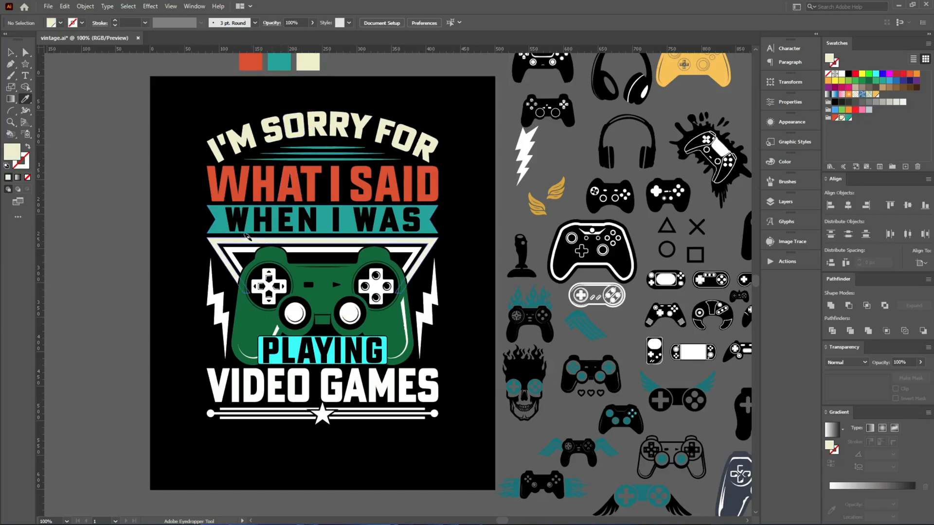
{"action": "left_click", "coordinate": [225, 217]}
{"action": "left_click", "coordinate": [218, 253], "text": "alt"}
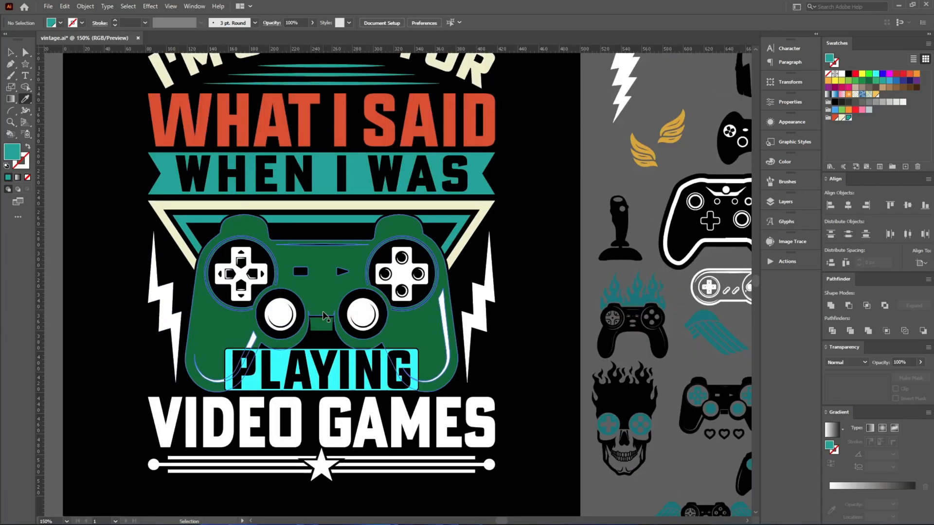
Isolate the gamepad group, select its green body parts by color, and recolor them with the ribbon banner's teal
{"action": "scroll", "coordinate": [326, 301], "scroll_direction": "up", "scroll_amount": 2}
{"action": "key", "text": "v"}
{"action": "double_click", "coordinate": [306, 296]}
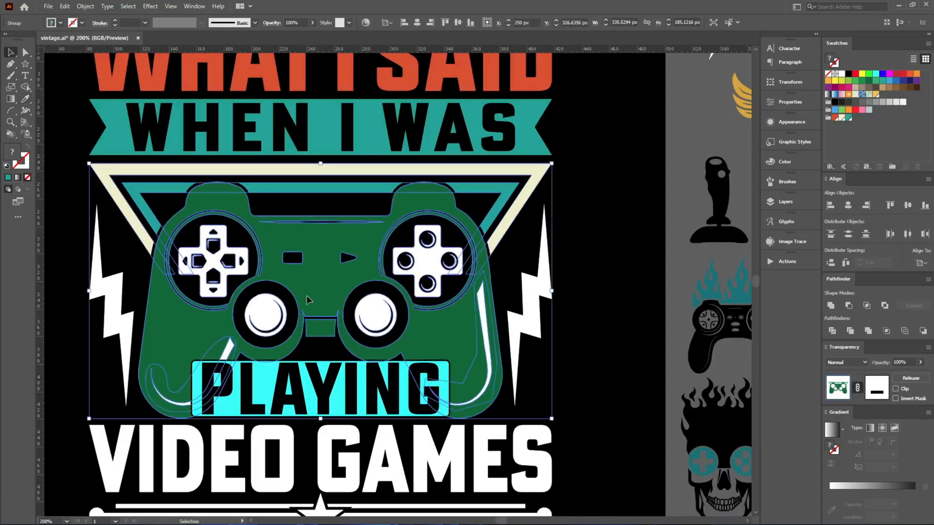
{"action": "left_click", "coordinate": [306, 296]}
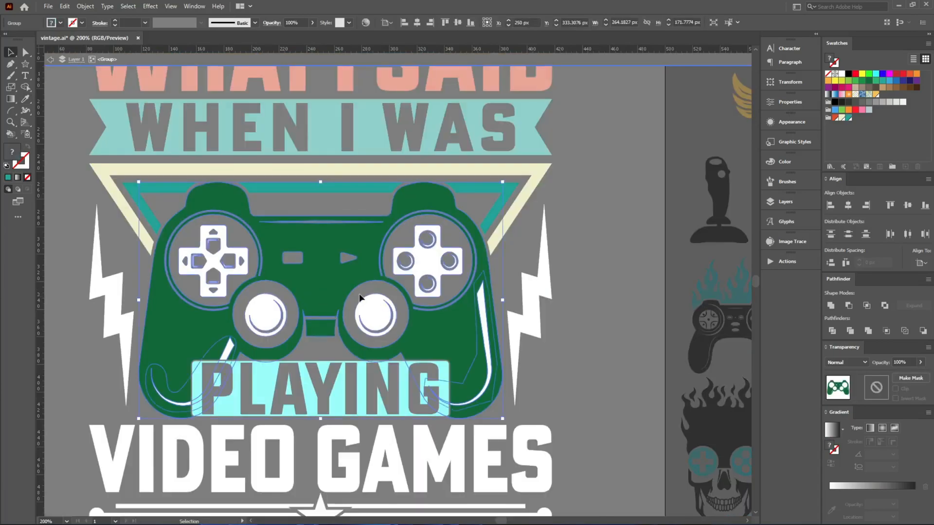
{"action": "key", "text": "y"}
{"action": "left_click", "coordinate": [326, 290]}
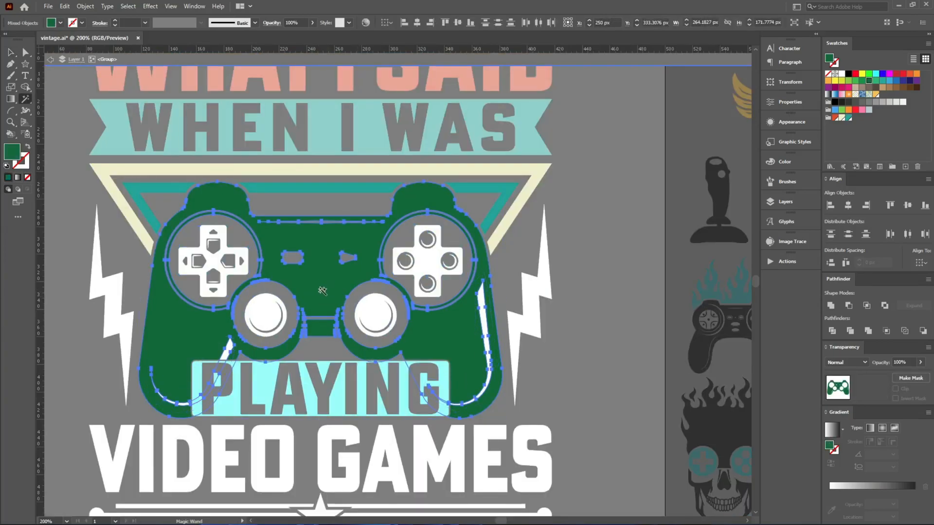
{"action": "scroll", "coordinate": [329, 292], "scroll_direction": "down", "scroll_amount": 1}
{"action": "key", "text": "i"}
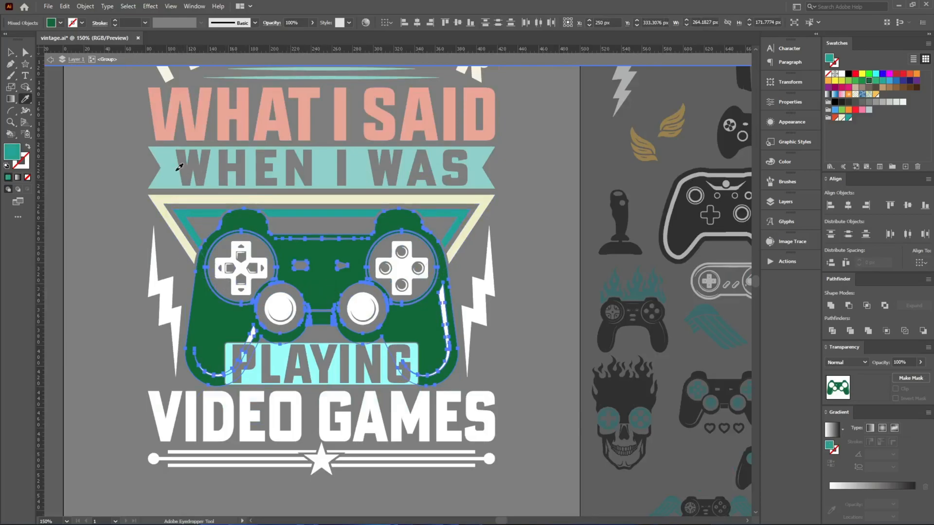
{"action": "left_click", "coordinate": [178, 169]}
Select all white details of the gamepad by color, recolor them with the frame's cream, and exit isolation mode
{"action": "key", "text": "y"}
{"action": "left_click", "coordinate": [242, 246]}
{"action": "key", "text": "i"}
{"action": "scroll", "coordinate": [219, 201], "scroll_direction": "up", "scroll_amount": 5}
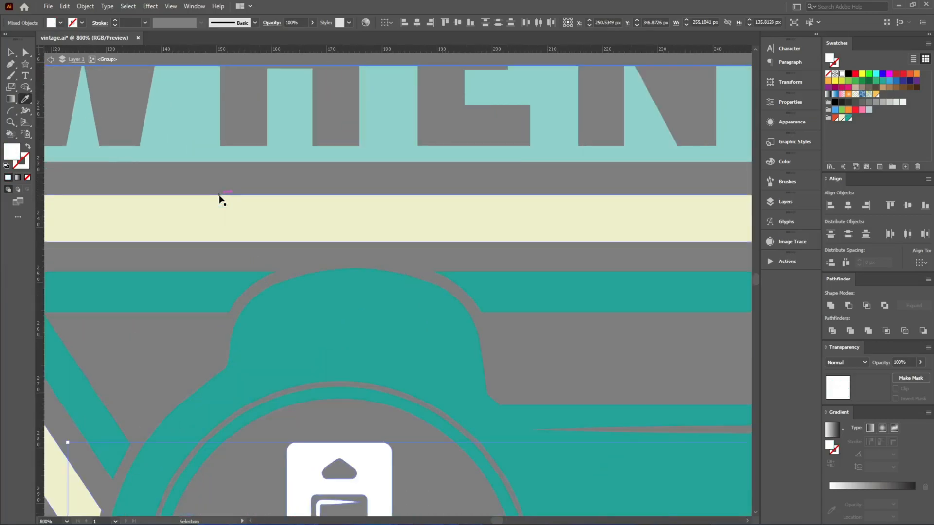
{"action": "left_click", "coordinate": [224, 214]}
{"action": "scroll", "coordinate": [228, 217], "scroll_direction": "down", "scroll_amount": 4}
{"action": "key", "text": "v"}
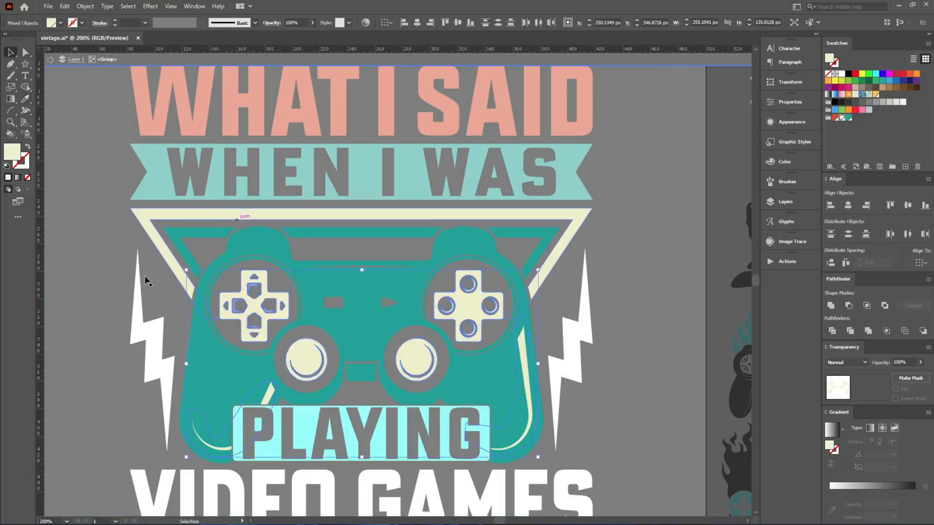
{"action": "double_click", "coordinate": [104, 286]}
{"action": "scroll", "coordinate": [104, 287], "scroll_direction": "down", "scroll_amount": 3}
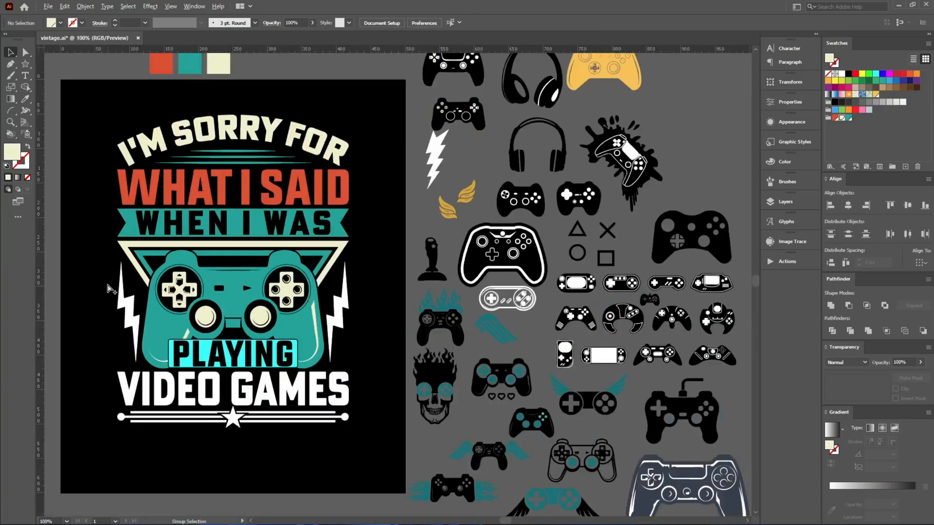
Recolor both white lightning bolts beside the gamepad with its teal body color
{"action": "scroll", "coordinate": [92, 334], "scroll_direction": "up", "scroll_amount": 2}
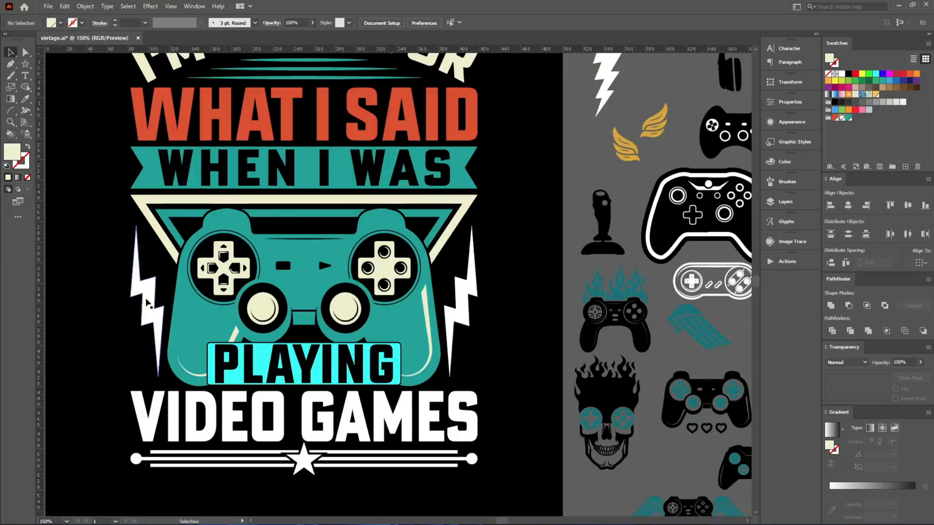
{"action": "left_click", "coordinate": [145, 304]}
{"action": "left_click", "coordinate": [451, 321], "text": "shift"}
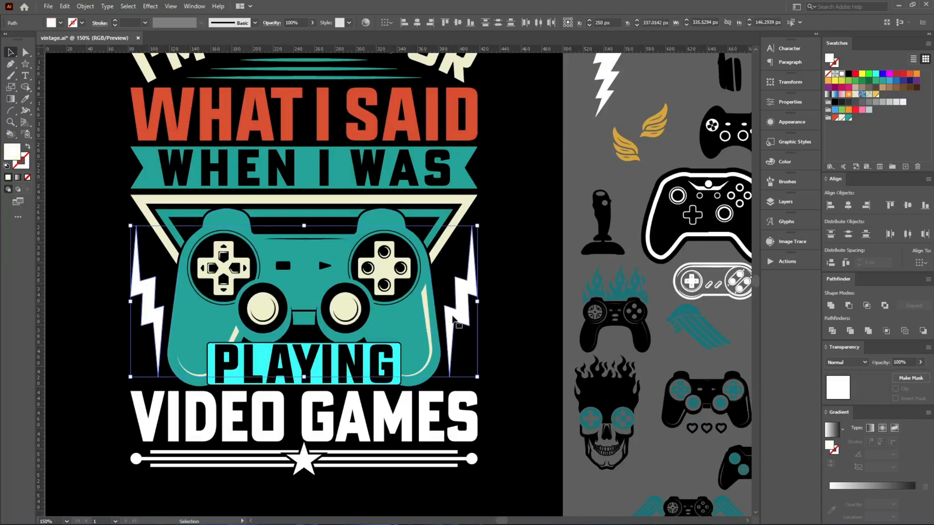
{"action": "key", "text": "i"}
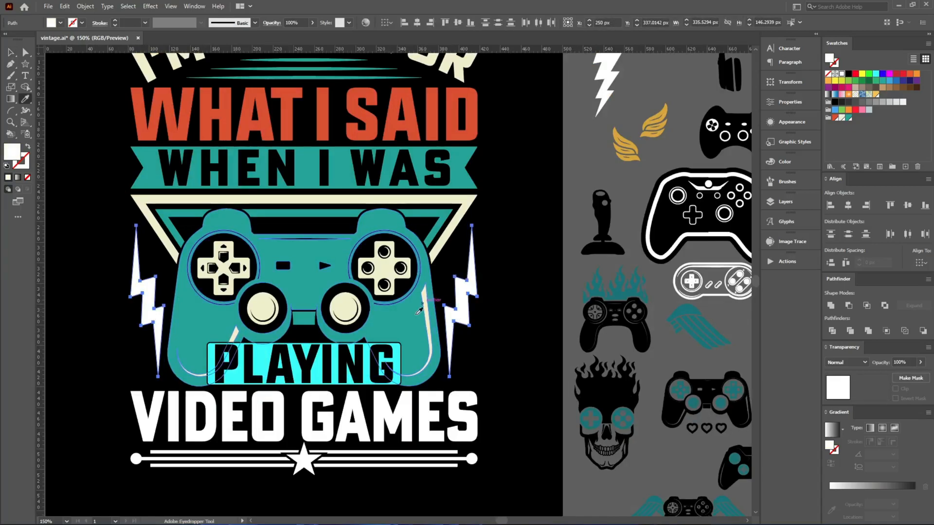
{"action": "left_click", "coordinate": [437, 296]}
{"action": "scroll", "coordinate": [540, 354], "scroll_direction": "down", "scroll_amount": 3}
{"action": "key", "text": "ctrl+shift+a"}
{"action": "key", "text": "v"}
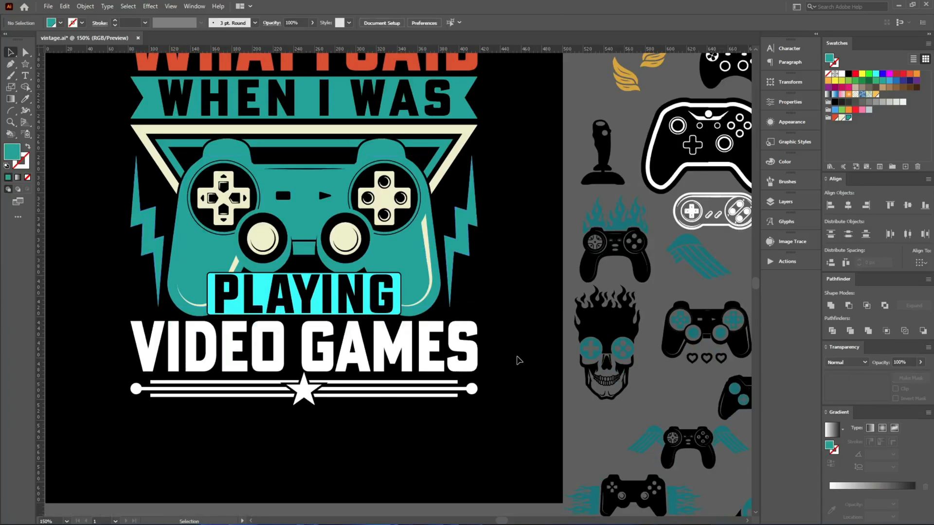
Recolor the VIDEO GAMES text with the orange-red of WHAT I SAID
{"action": "left_click", "coordinate": [460, 355]}
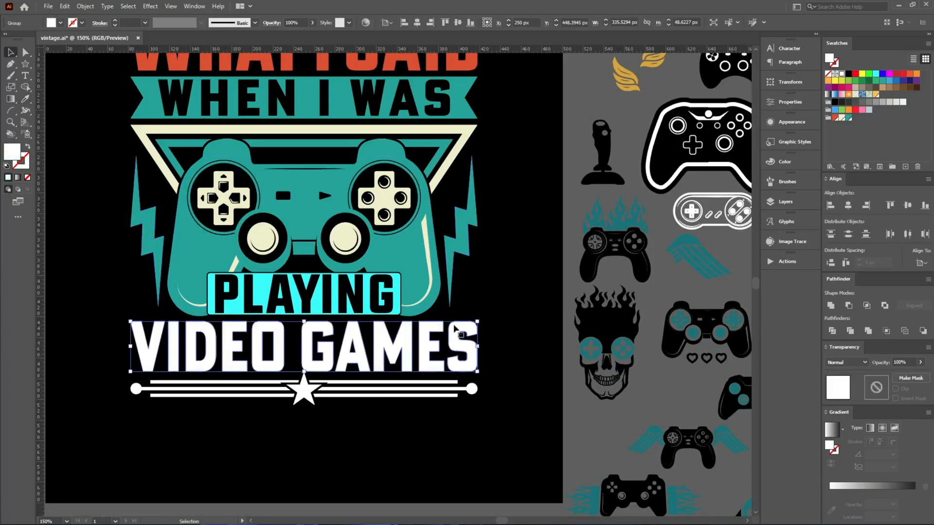
{"action": "key", "text": "i"}
{"action": "scroll", "coordinate": [523, 206], "scroll_direction": "up", "scroll_amount": 3}
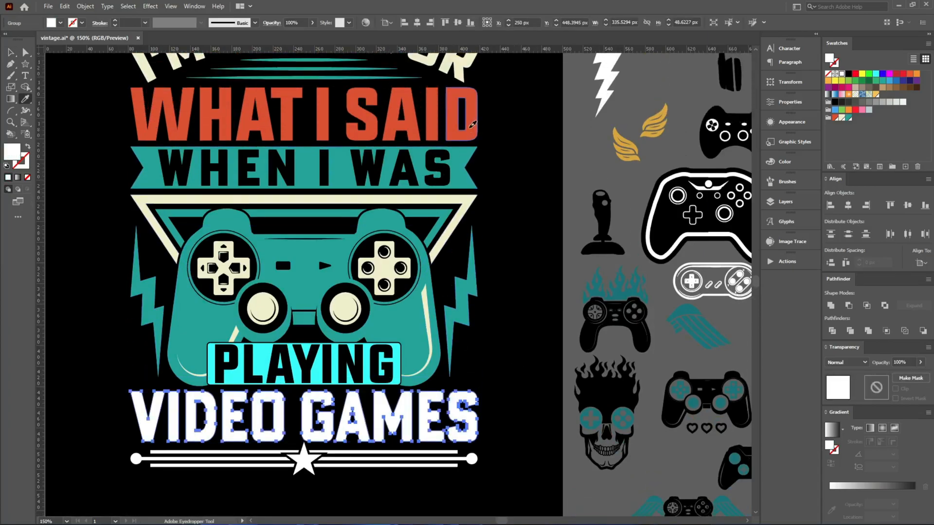
{"action": "left_click", "coordinate": [460, 124]}
{"action": "key", "text": "v"}
{"action": "key", "text": "ctrl+shift+a"}
{"action": "scroll", "coordinate": [549, 335], "scroll_direction": "down", "scroll_amount": 4}
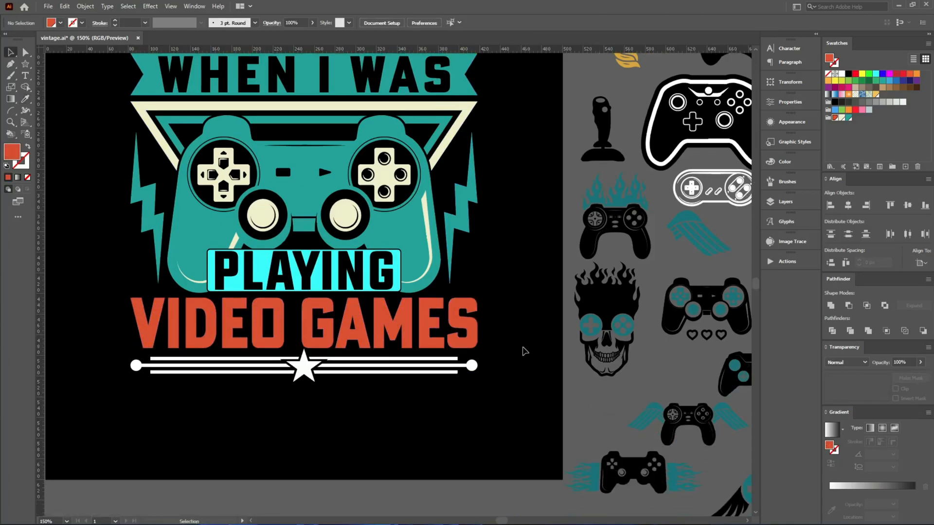
Apply the gamepad's teal to the upper line of the star ornament below VIDEO GAMES with the Eyedropper
{"action": "key", "text": "a"}
{"action": "scroll", "coordinate": [229, 410], "scroll_direction": "up", "scroll_amount": 1}
{"action": "key", "text": "i"}
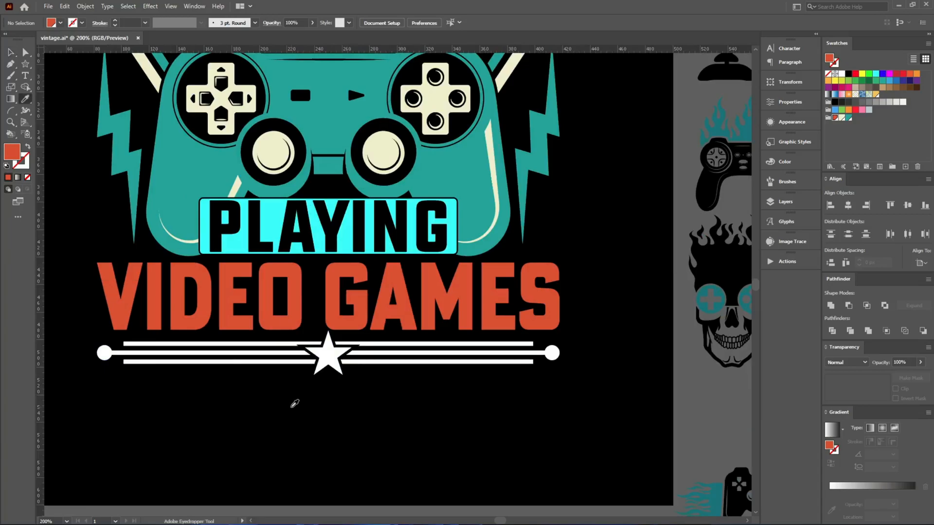
{"action": "left_click", "coordinate": [206, 253]}
{"action": "scroll", "coordinate": [180, 335], "scroll_direction": "up", "scroll_amount": 2}
{"action": "left_click", "coordinate": [168, 327], "text": "alt"}
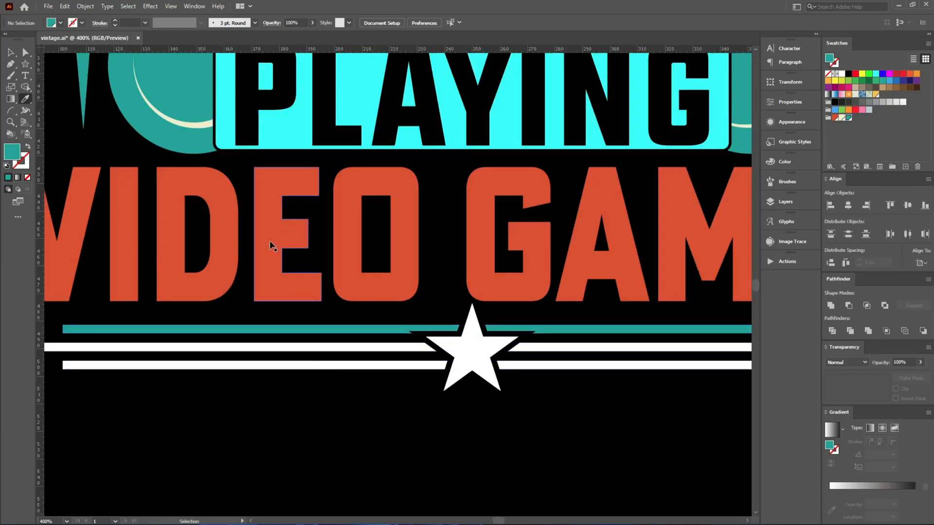
Recolor the star ornament's middle line with the gamepad's cream and its lower line with the orange-red of VIDEO GAMES
{"action": "scroll", "coordinate": [287, 265], "scroll_direction": "down", "scroll_amount": 1}
{"action": "left_click", "coordinate": [223, 163]}
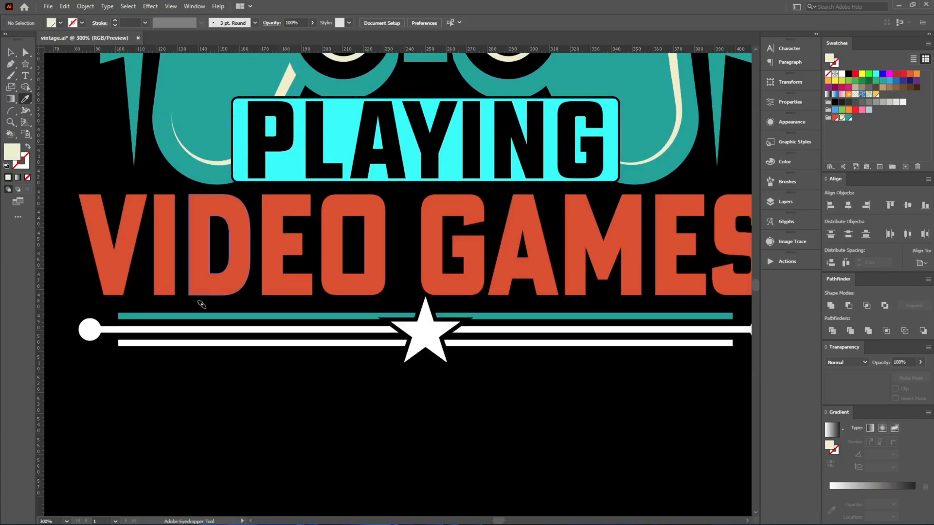
{"action": "left_click", "coordinate": [169, 329], "text": "alt"}
{"action": "scroll", "coordinate": [161, 400], "scroll_direction": "down", "scroll_amount": 1}
{"action": "scroll", "coordinate": [167, 407], "scroll_direction": "up", "scroll_amount": 1}
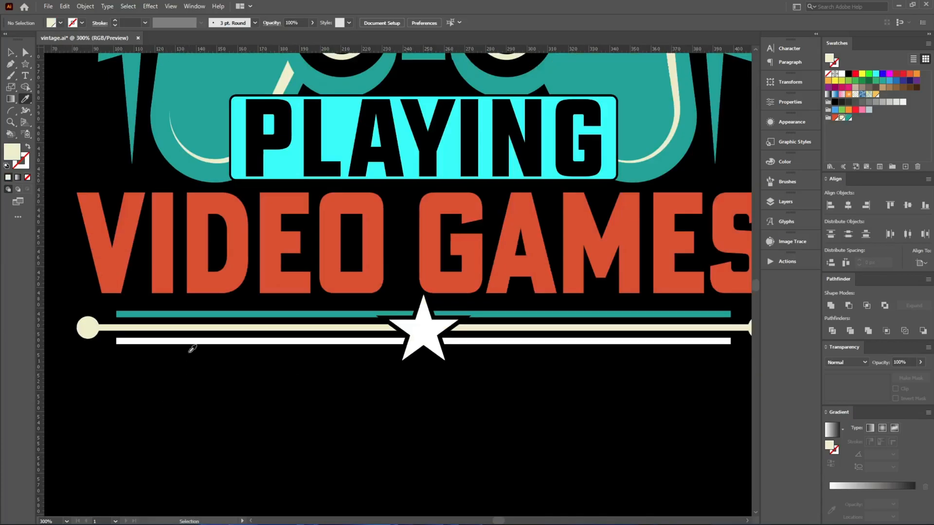
{"action": "left_click", "coordinate": [200, 255]}
{"action": "left_click", "coordinate": [192, 340], "text": "alt"}
{"action": "scroll", "coordinate": [139, 389], "scroll_direction": "down", "scroll_amount": 2}
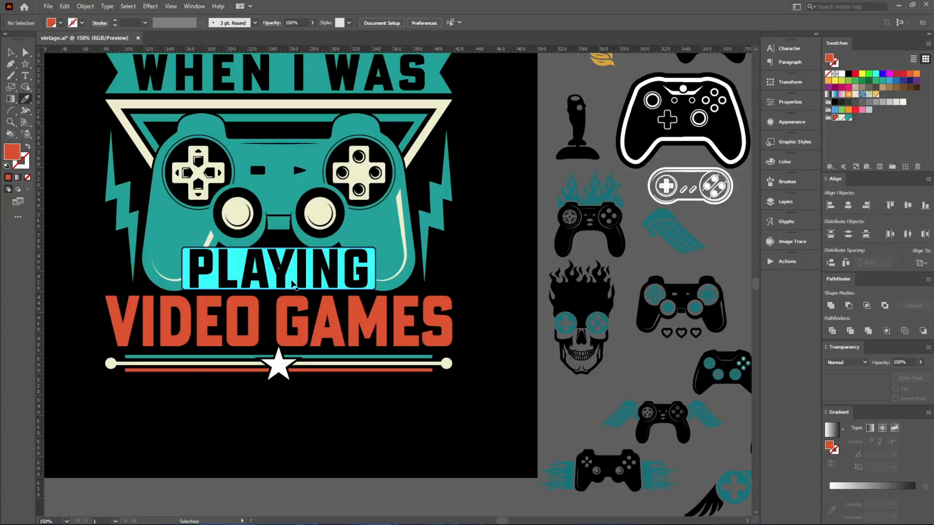
Recolor the white star of the ornament with the teal of the line above it
{"action": "scroll", "coordinate": [292, 281], "scroll_direction": "up", "scroll_amount": 1}
{"action": "scroll", "coordinate": [264, 409], "scroll_direction": "down", "scroll_amount": 2}
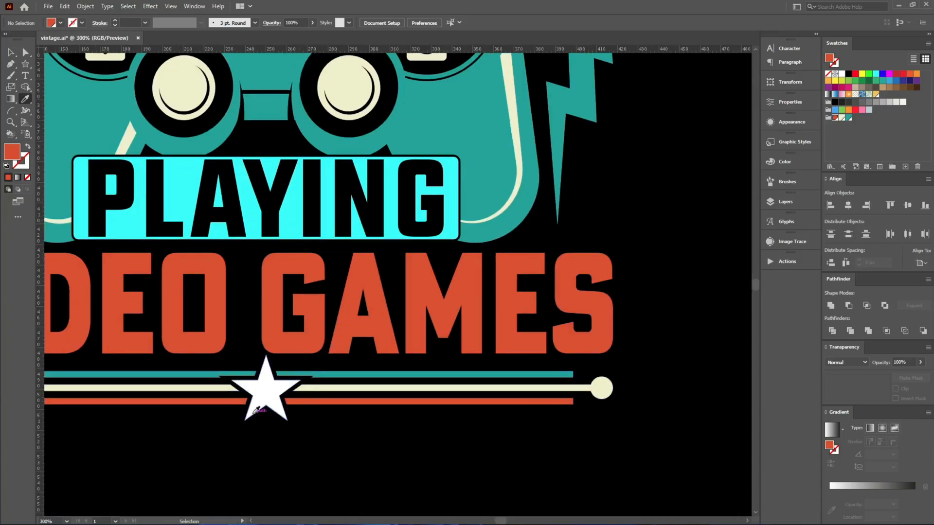
{"action": "left_click", "coordinate": [328, 373]}
{"action": "left_click", "coordinate": [270, 402], "text": "alt"}
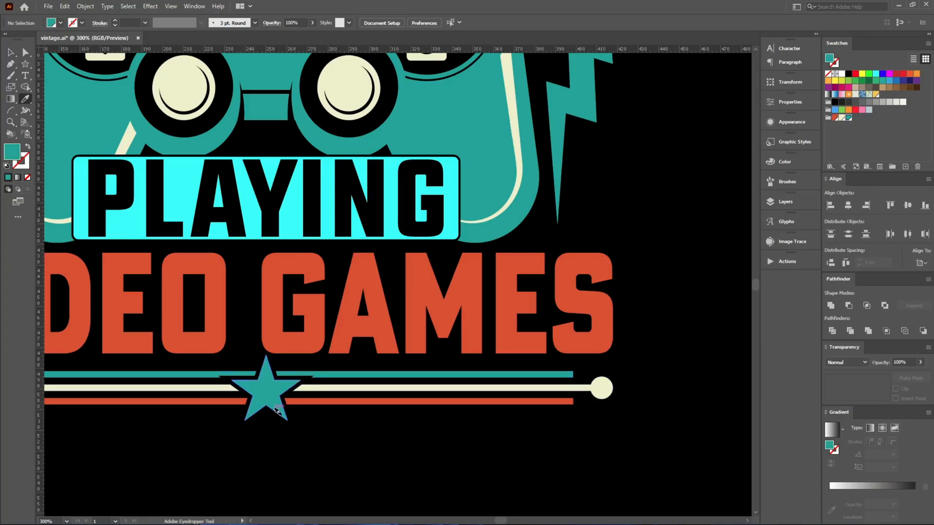
{"action": "scroll", "coordinate": [339, 236], "scroll_direction": "down", "scroll_amount": 2}
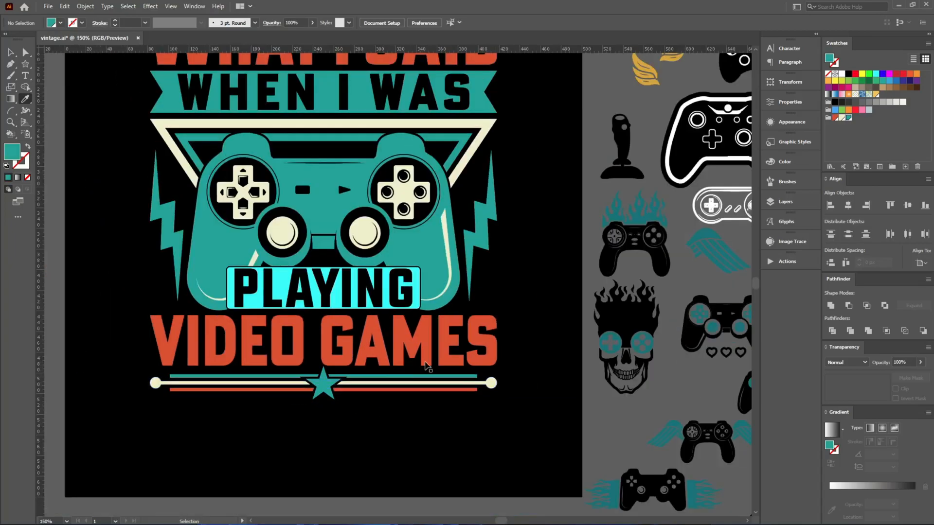
Recolor the bright cyan box behind PLAYING with the design's cream
{"action": "left_click", "coordinate": [393, 305]}
{"action": "left_click", "coordinate": [394, 304], "text": "alt"}
{"action": "key", "text": "v"}
Group the whole T-shirt design, center it vertically on the artboard and enlarge it to about 388 × 525 px
{"action": "scroll", "coordinate": [298, 475], "scroll_direction": "down", "scroll_amount": 1}
{"action": "left_click_drag", "start_coordinate": [458, 452], "coordinate": [187, 98]}
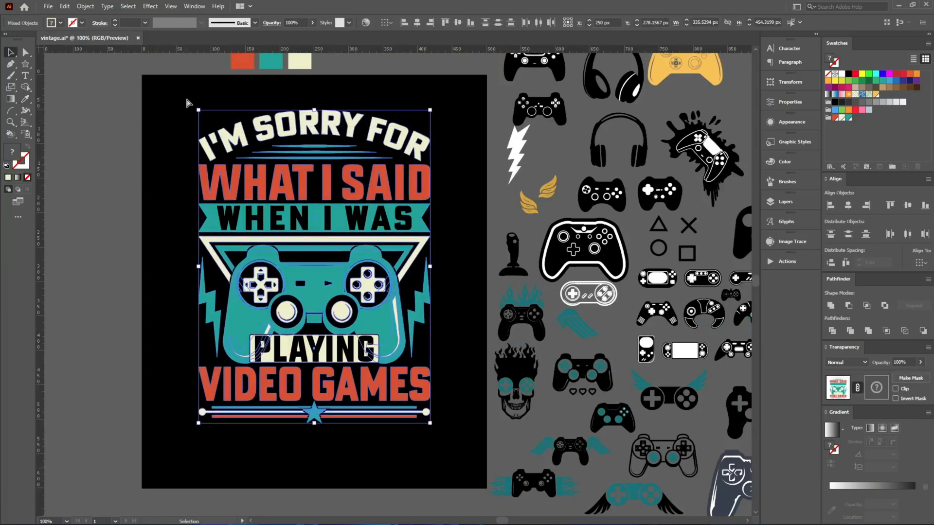
{"action": "key", "text": "ctrl+g"}
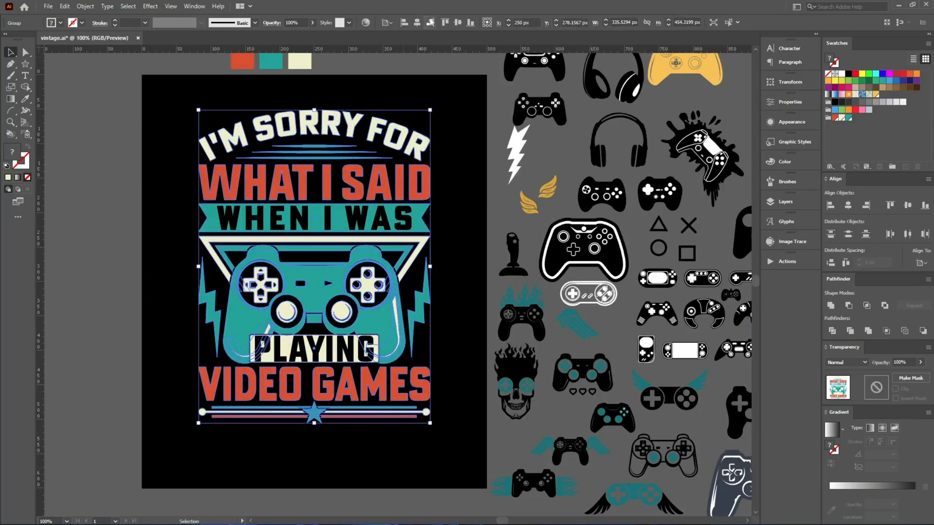
{"action": "left_click", "coordinate": [458, 22]}
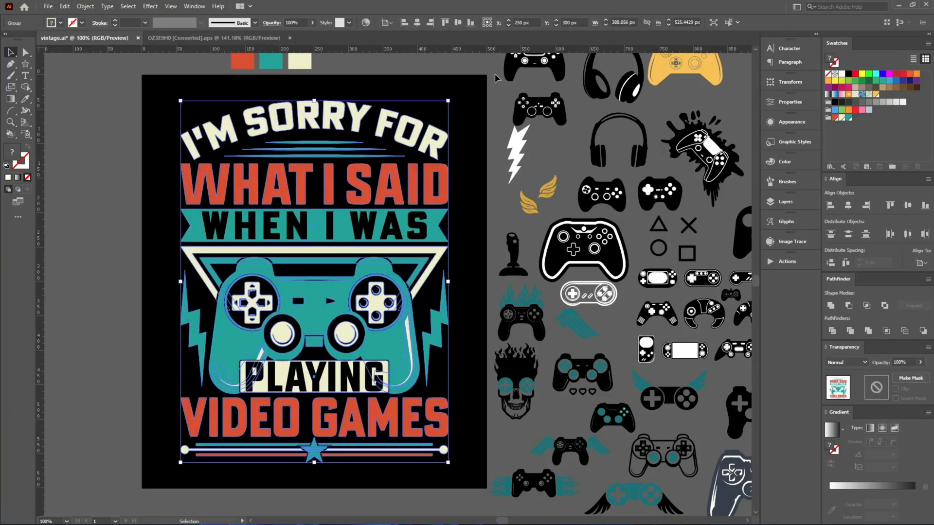
Add an opacity mask with Clip turned off to the design group and open the mask for editing
{"action": "left_click", "coordinate": [201, 38]}
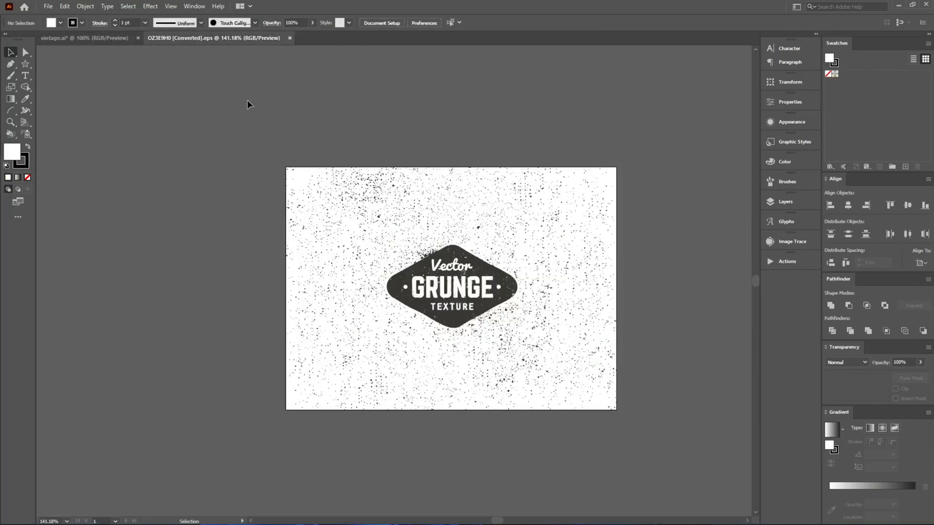
{"action": "left_click", "coordinate": [97, 40]}
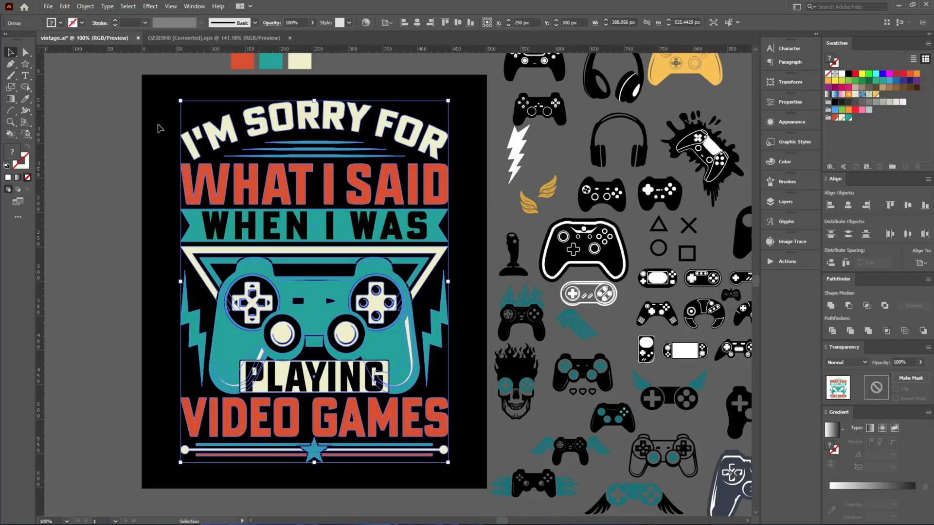
{"action": "left_click", "coordinate": [911, 377]}
{"action": "left_click", "coordinate": [904, 390]}
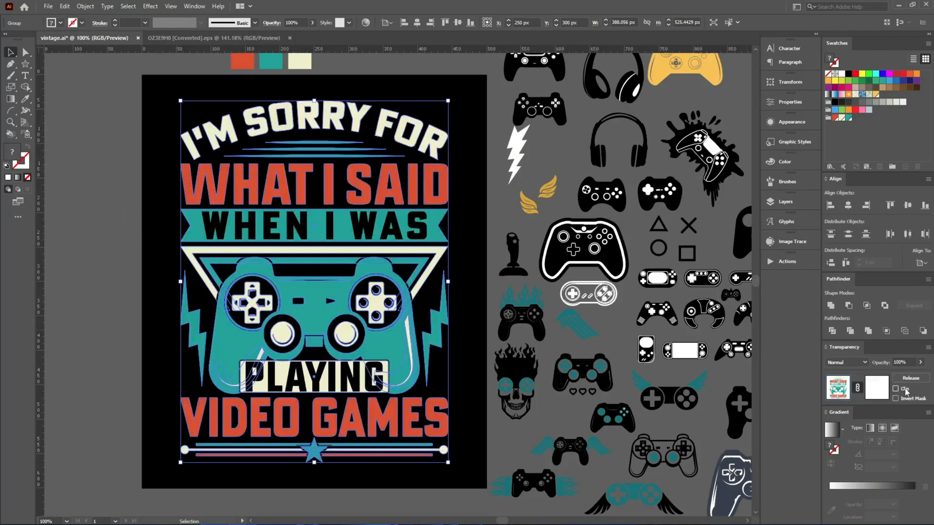
{"action": "left_click", "coordinate": [875, 386]}
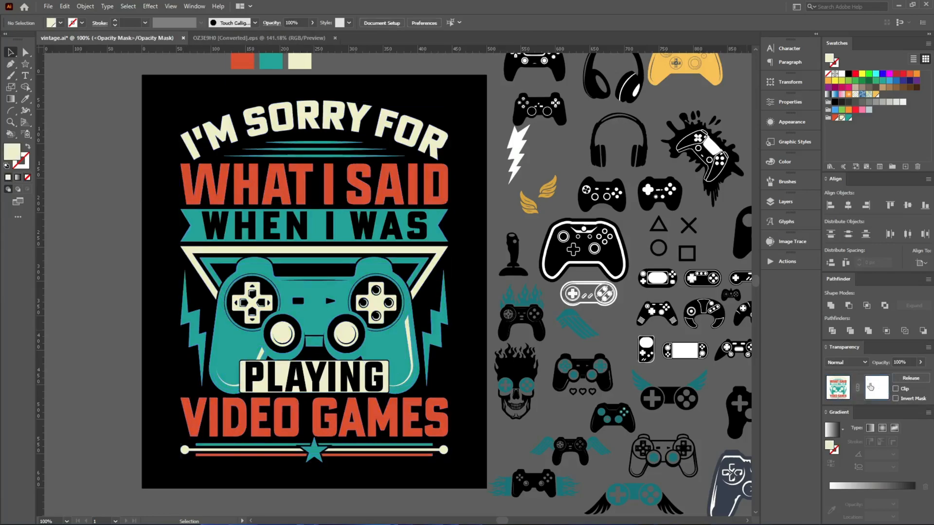
Copy the grunge texture from OZ3E9H0 [Converted].eps into the opacity mask in vintage.ai and fill it with black
{"action": "left_click", "coordinate": [211, 37]}
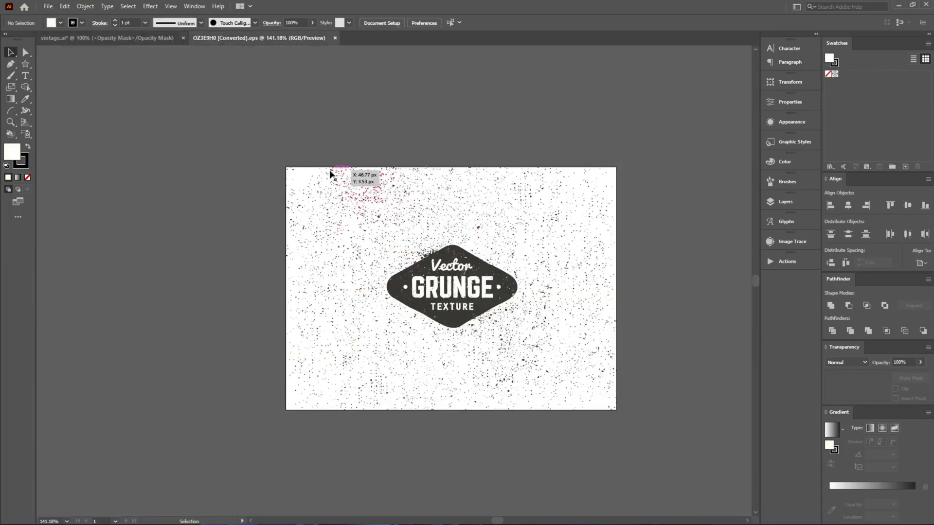
{"action": "left_click", "coordinate": [388, 218]}
{"action": "left_click_drag", "start_coordinate": [379, 202], "coordinate": [282, 211]}
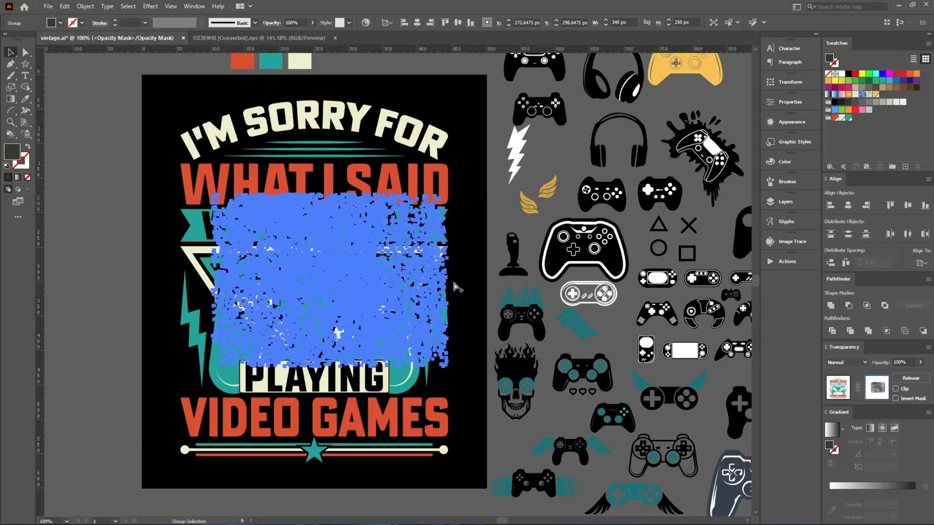
{"action": "key", "text": "ctrl+minus"}
{"action": "left_click", "coordinate": [848, 74]}
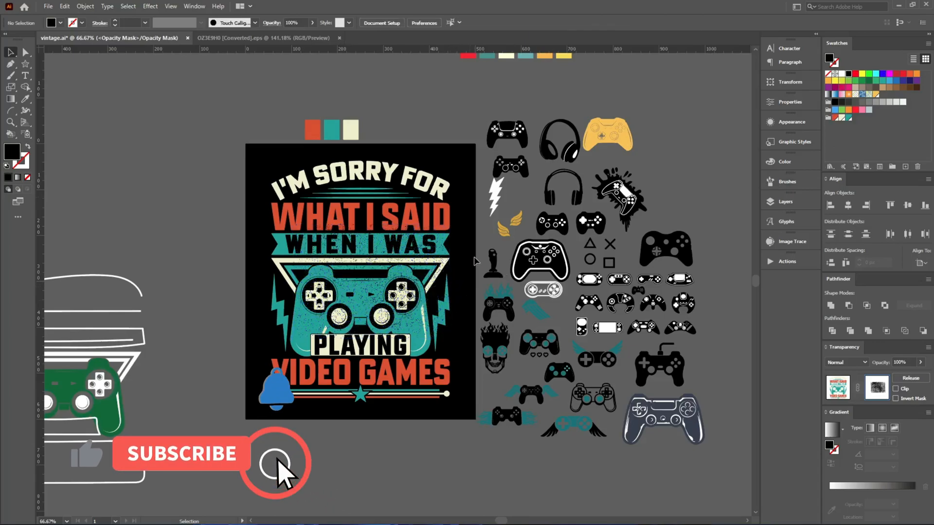
Rotate the grunge texture by 270°, cover the whole design with copies of it, and stop editing the opacity mask
{"action": "left_click_drag", "start_coordinate": [454, 281], "coordinate": [368, 357]}
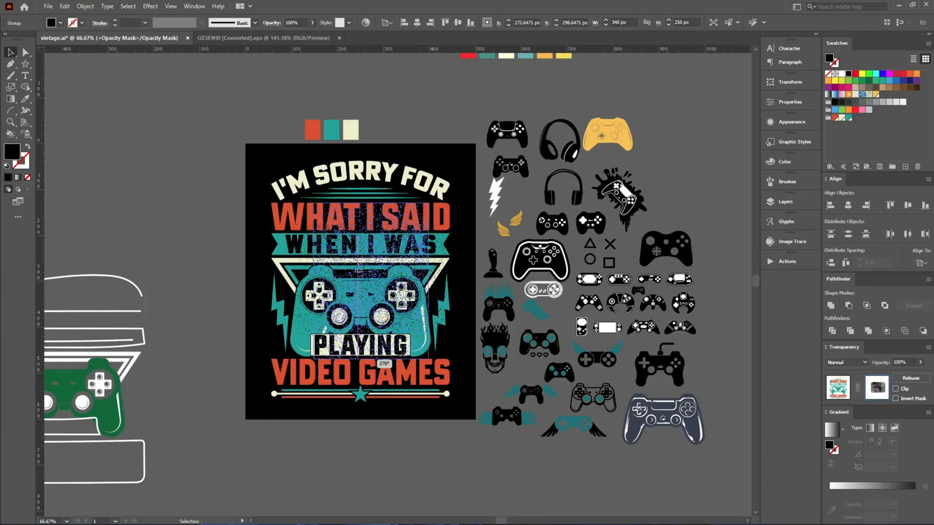
{"action": "left_click_drag", "start_coordinate": [358, 260], "coordinate": [317, 221]}
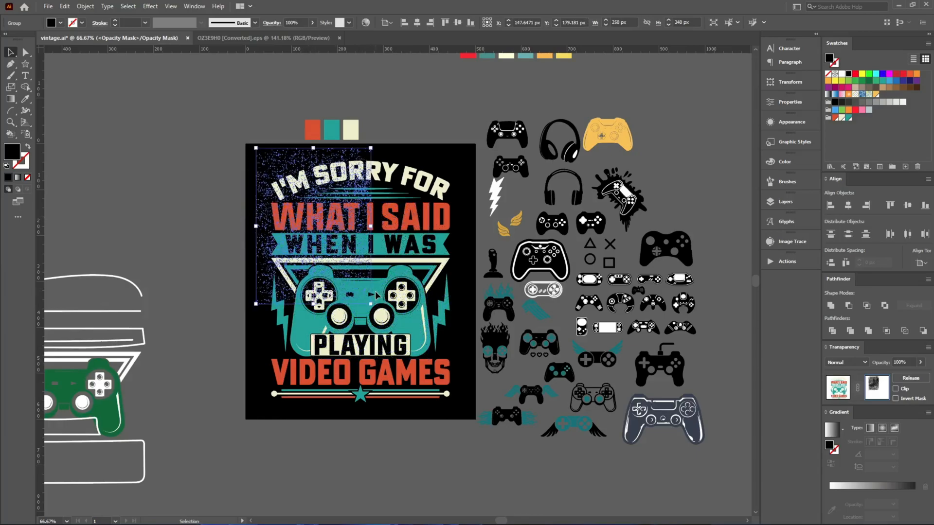
{"action": "mouse_move", "coordinate": [454, 394]}
{"action": "left_mouse_down"}
{"action": "mouse_move", "coordinate": [465, 414]}
{"action": "mouse_move", "coordinate": [456, 413]}
{"action": "left_mouse_up"}
{"action": "left_click", "coordinate": [404, 446]}
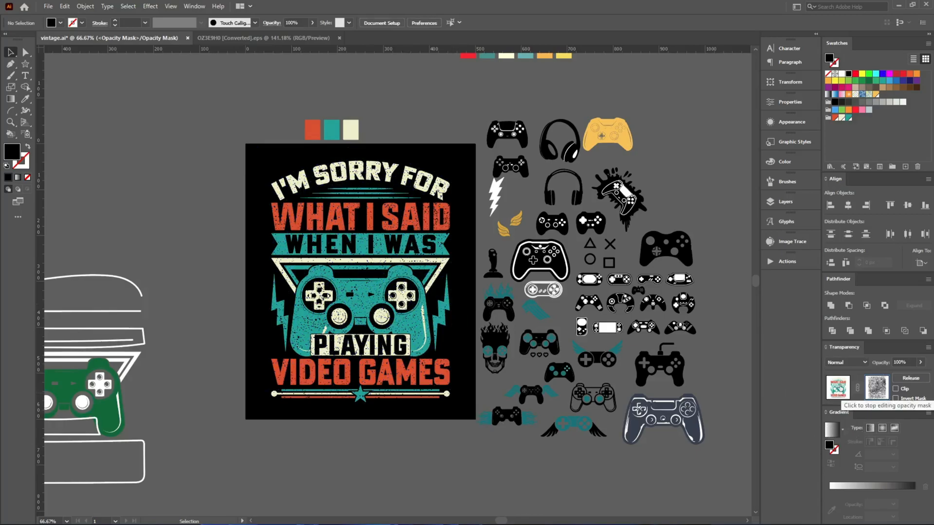
{"action": "left_click", "coordinate": [837, 388]}
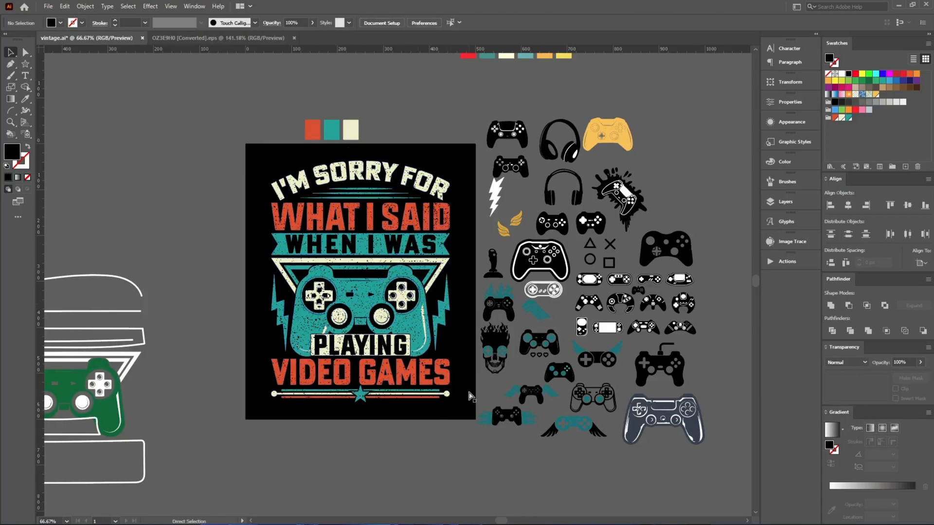
Select all artwork in the vintage.ai document
{"action": "key", "text": "ctrl+0"}
{"action": "left_click_drag", "start_coordinate": [541, 363], "coordinate": [460, 362]}
{"action": "key", "text": "ctrl+a"}
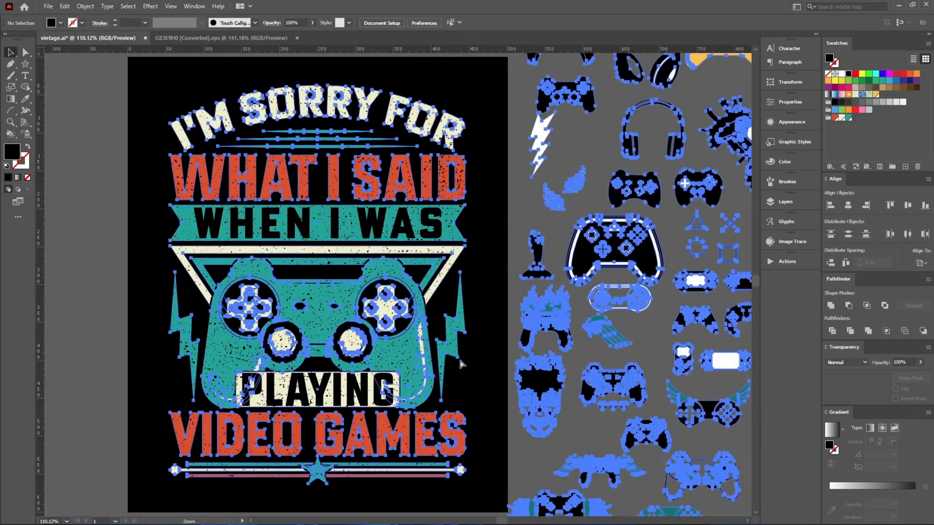